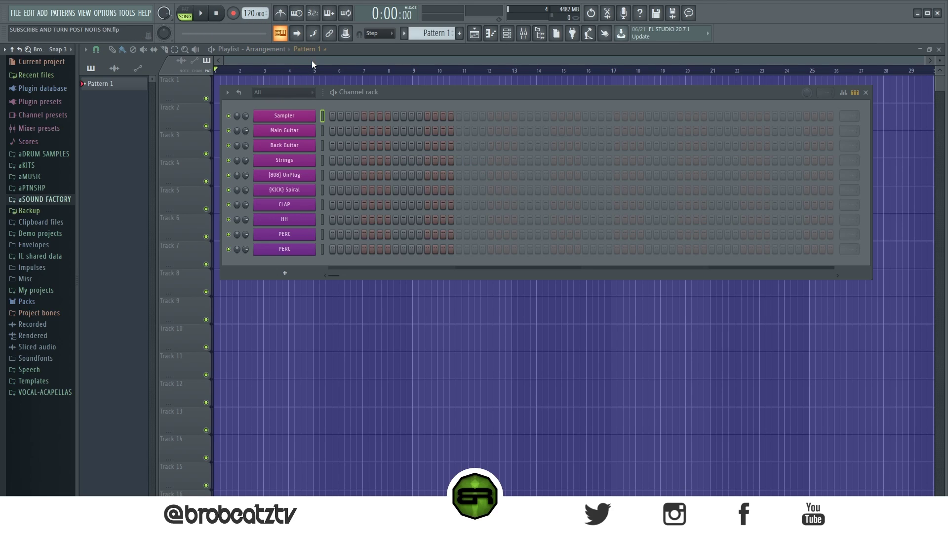
# Load the Hungarian Minor MIDI scale from the aSOUND FACTORY Helpers folder onto the Sampler channel.
pyautogui.click(56, 204)
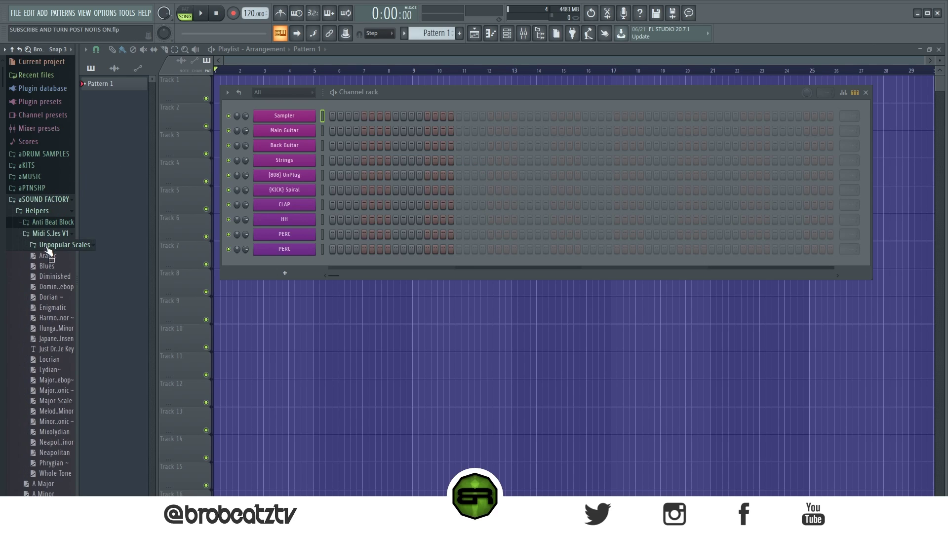
pyautogui.moveTo(55, 335); pyautogui.dragTo(328, 115)
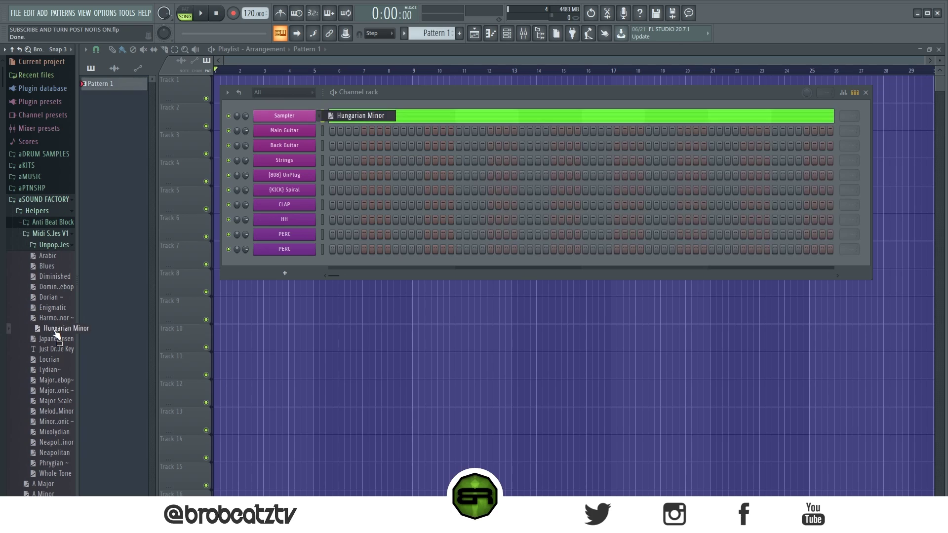
pyautogui.click(60, 197)
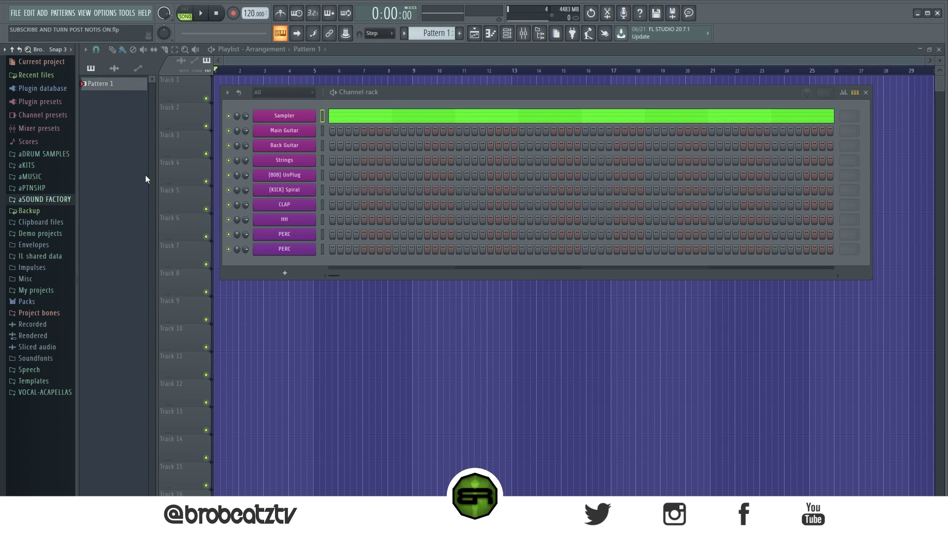
# Rename the Sampler channel to A Harm Min.
pyautogui.rightClick(285, 117)
pyautogui.click(352, 134)
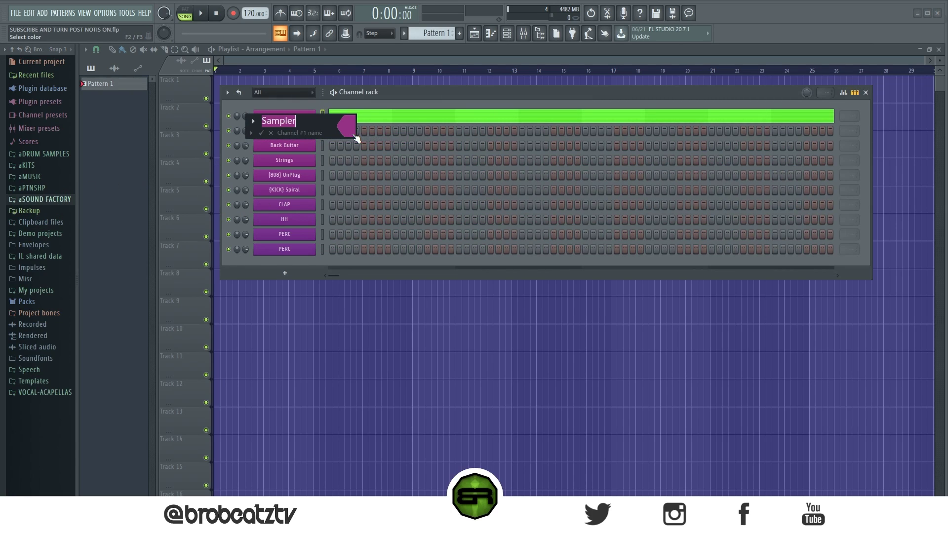
pyautogui.write('A Harm Min')
pyautogui.press('Return')
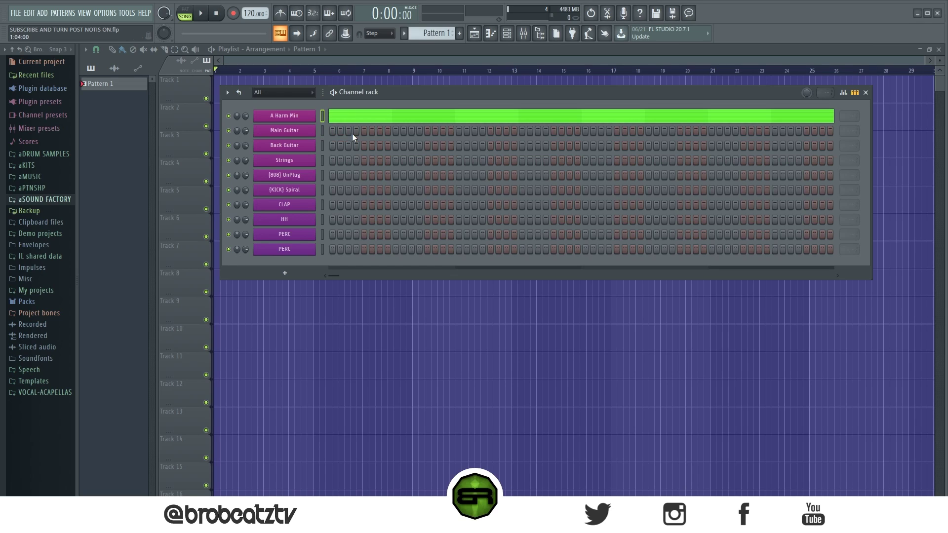
# Inspect the Main Guitar, Back Guitar and Strings instruments one after another and audition their sounds.
pyautogui.moveTo(322, 131); pyautogui.dragTo(322, 146)
pyautogui.click(307, 130)
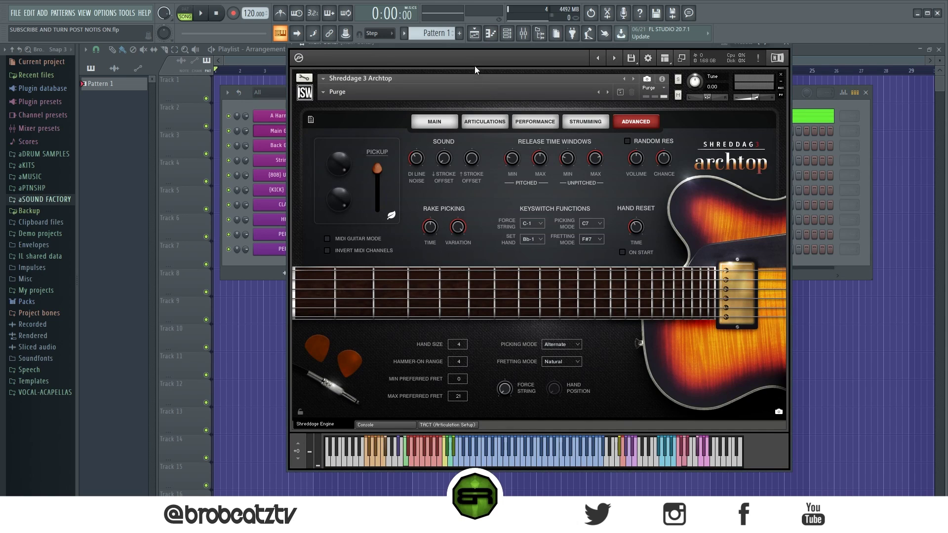
pyautogui.click(573, 457)
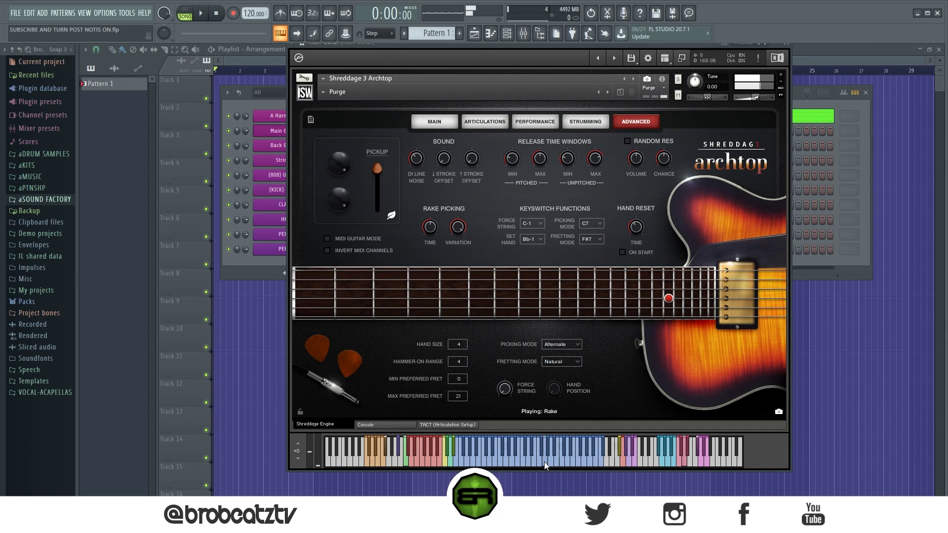
pyautogui.click(790, 46)
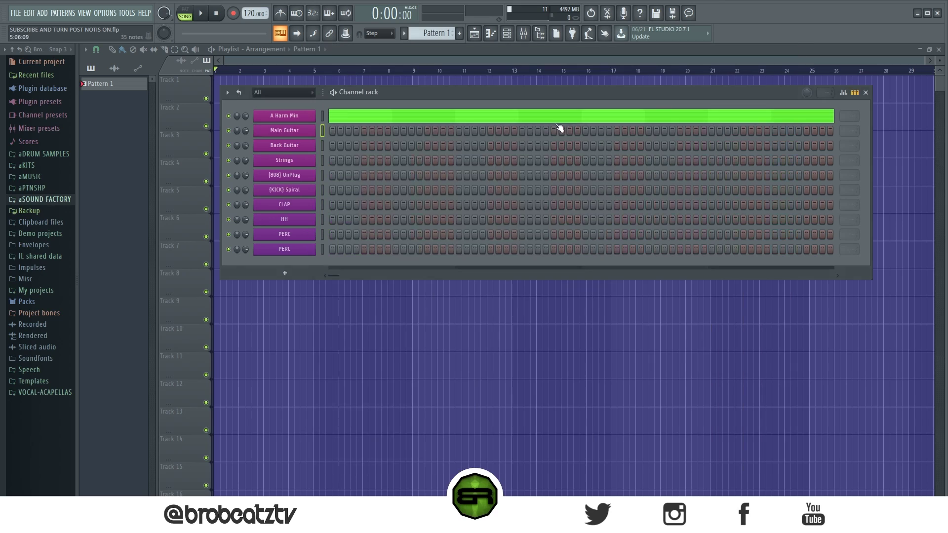
pyautogui.click(296, 145)
pyautogui.click(628, 43)
pyautogui.click(275, 165)
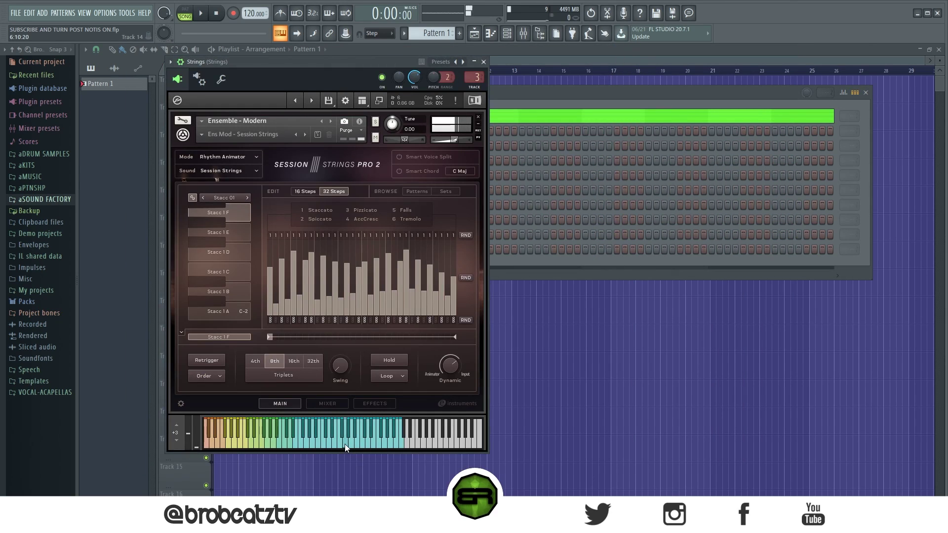
pyautogui.click(483, 61)
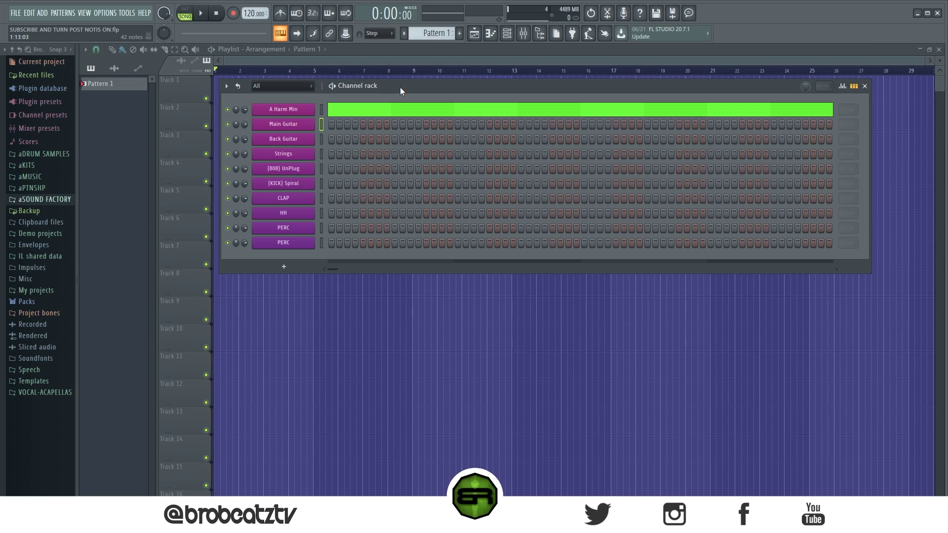
# Open the piano roll of the Main Guitar channel.
pyautogui.rightClick(307, 126)
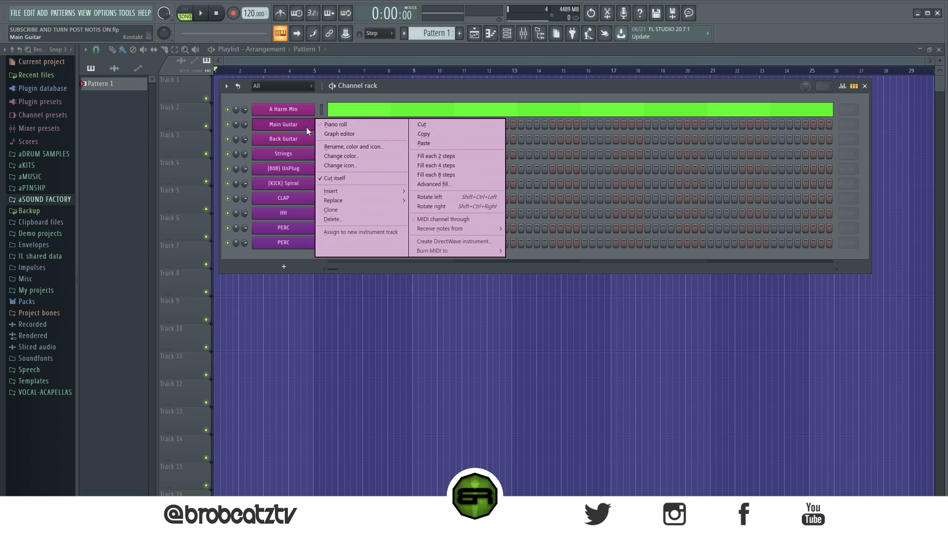
pyautogui.click(330, 125)
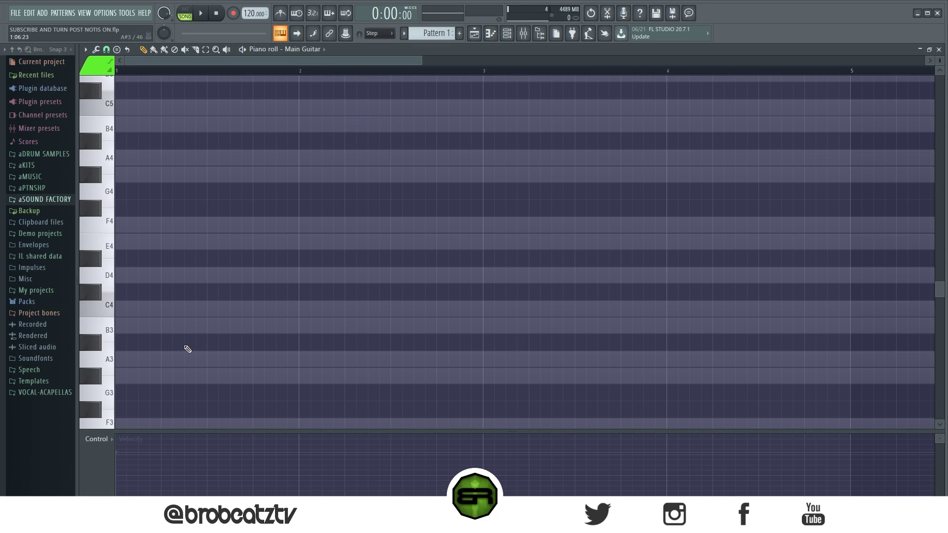
pyautogui.moveTo(421, 60); pyautogui.dragTo(601, 65)
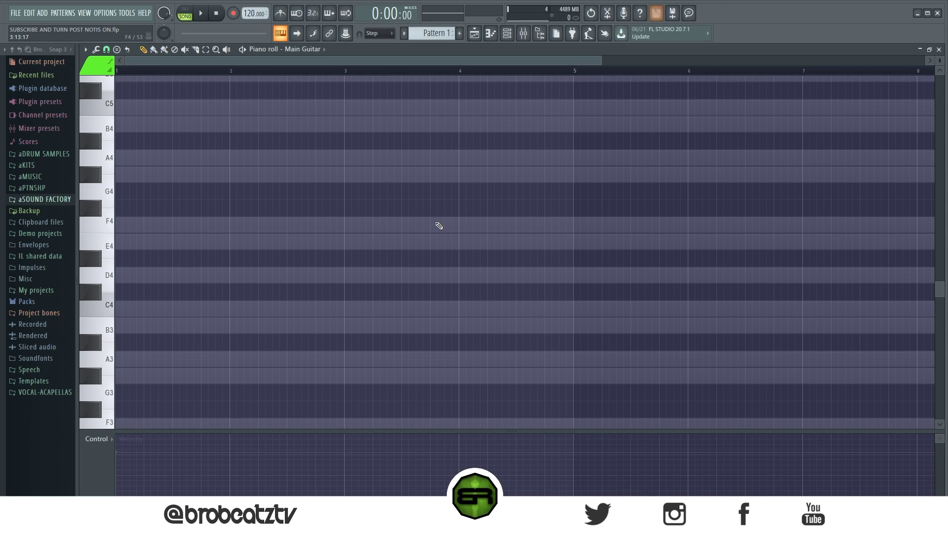
pyautogui.moveTo(603, 60); pyautogui.dragTo(745, 62)
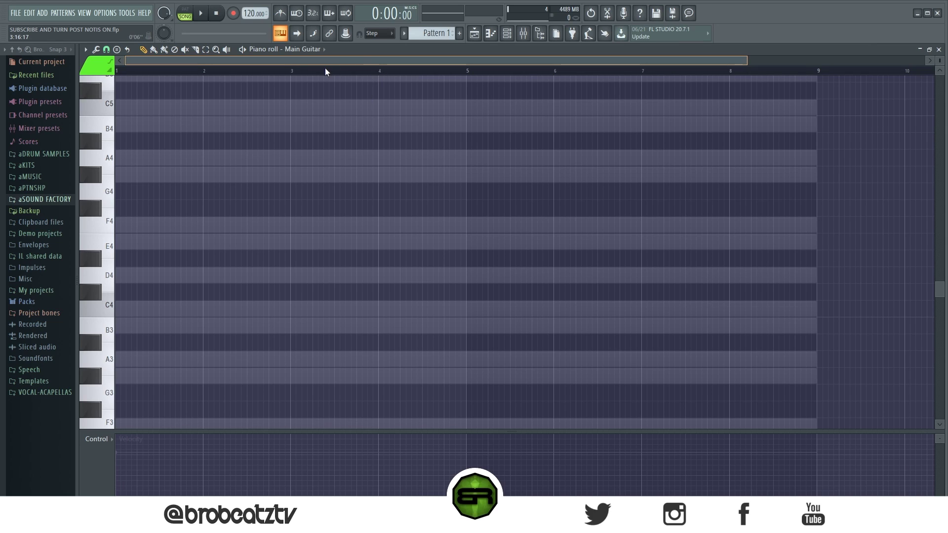
# Draw a one-bar B3, D4 and F4 triad in bar 1, copy it onward and remove the copy in bar 3.
pyautogui.click(120, 226)
pyautogui.click(119, 276)
pyautogui.click(117, 326)
pyautogui.hotkey('ctrl', 'a')
pyautogui.moveTo(141, 325); pyautogui.dragTo(324, 307)
pyautogui.moveTo(249, 168)
pyautogui.mouseDown()
pyautogui.moveTo(280, 363)
pyautogui.moveTo(202, 340)
pyautogui.mouseUp()
pyautogui.rightClick(316, 326)
pyautogui.rightClick(323, 275)
pyautogui.rightClick(330, 225)
# Copy the triads through bar 4 and move the top notes to G#4 in bar 2 and E4 in bar 3.
pyautogui.moveTo(220, 173); pyautogui.dragTo(129, 360)
pyautogui.moveTo(124, 324)
pyautogui.mouseDown()
pyautogui.moveTo(218, 313)
pyautogui.moveTo(218, 303)
pyautogui.moveTo(413, 307)
pyautogui.moveTo(293, 324)
pyautogui.moveTo(398, 304)
pyautogui.moveTo(396, 313)
pyautogui.mouseUp()
pyautogui.moveTo(491, 183); pyautogui.dragTo(97, 350)
pyautogui.keyDown('ctrl'); pyautogui.click(215, 375); pyautogui.keyUp('ctrl')
pyautogui.moveTo(244, 208); pyautogui.dragTo(249, 174)
pyautogui.moveTo(334, 224); pyautogui.dragTo(318, 245)
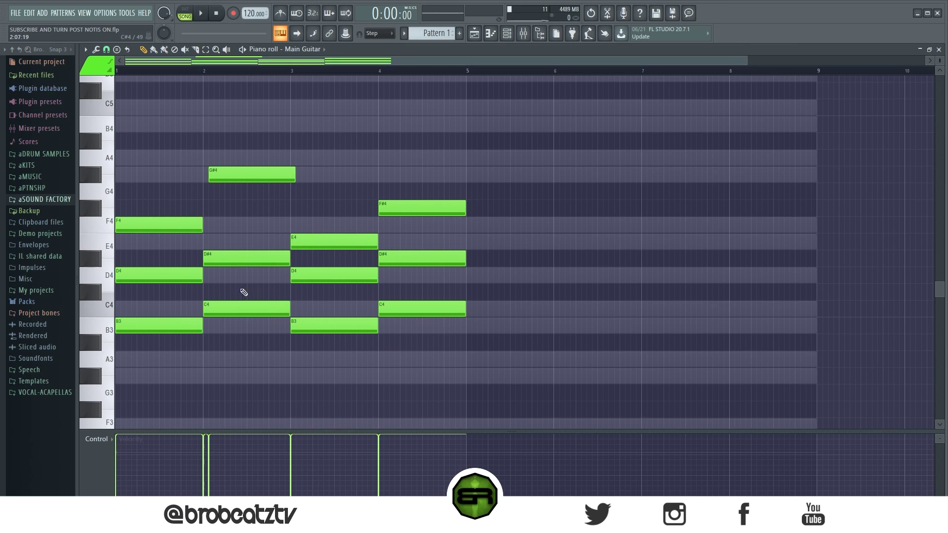
# Delete the three-note chord in bar 4 and move the top note in bar 2 to F#4 at the bar's start.
pyautogui.rightClick(403, 207)
pyautogui.rightClick(409, 258)
pyautogui.rightClick(415, 308)
pyautogui.moveTo(234, 174); pyautogui.dragTo(229, 211)
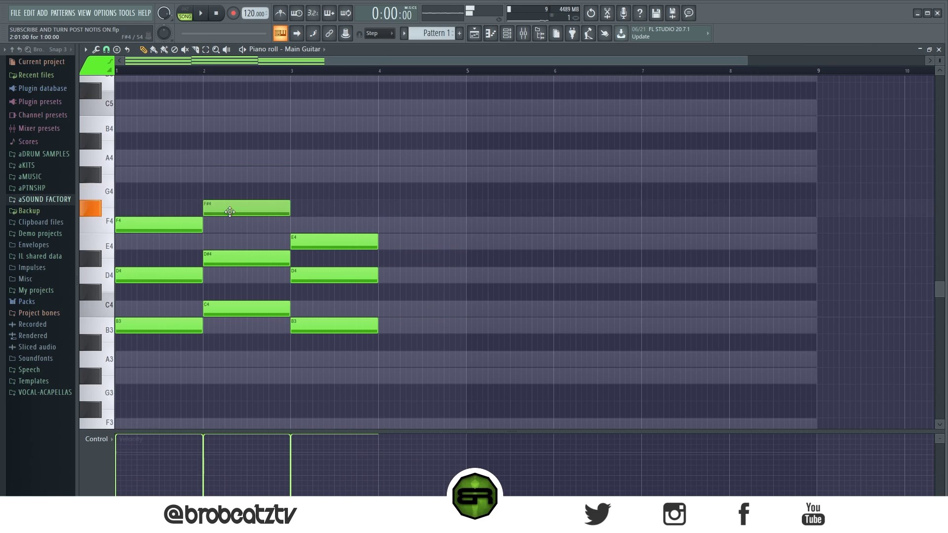
# Lengthen the three-note chord in bar 3 so it lasts through bar 4.
pyautogui.moveTo(148, 184); pyautogui.dragTo(294, 360)
pyautogui.moveTo(297, 190); pyautogui.dragTo(409, 366)
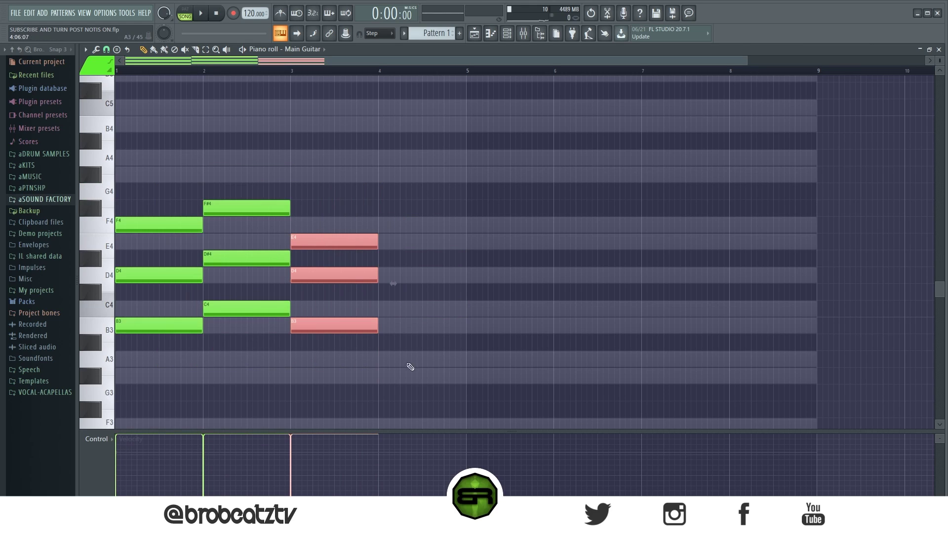
pyautogui.moveTo(384, 332); pyautogui.dragTo(464, 335)
pyautogui.click(412, 357)
pyautogui.moveTo(508, 182); pyautogui.dragTo(116, 376)
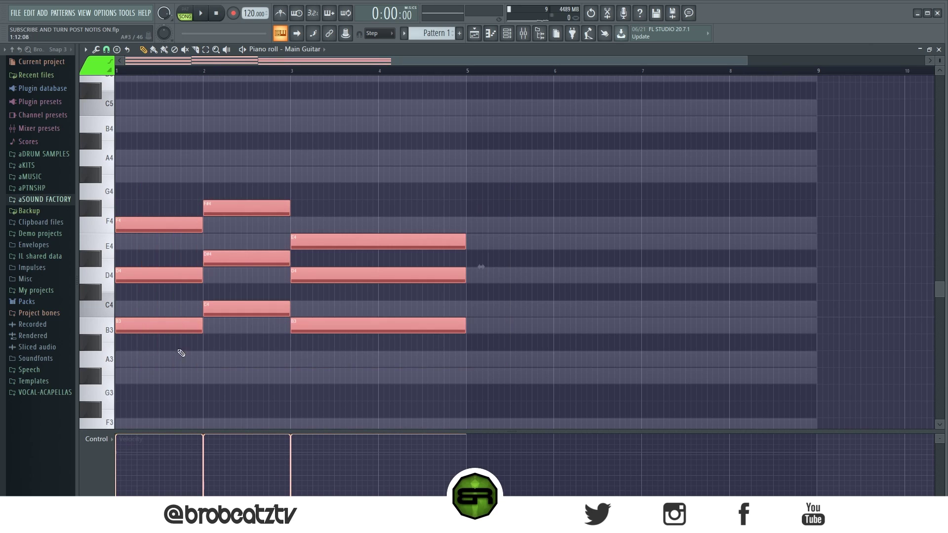
pyautogui.moveTo(141, 184); pyautogui.dragTo(347, 352)
pyautogui.click(219, 215)
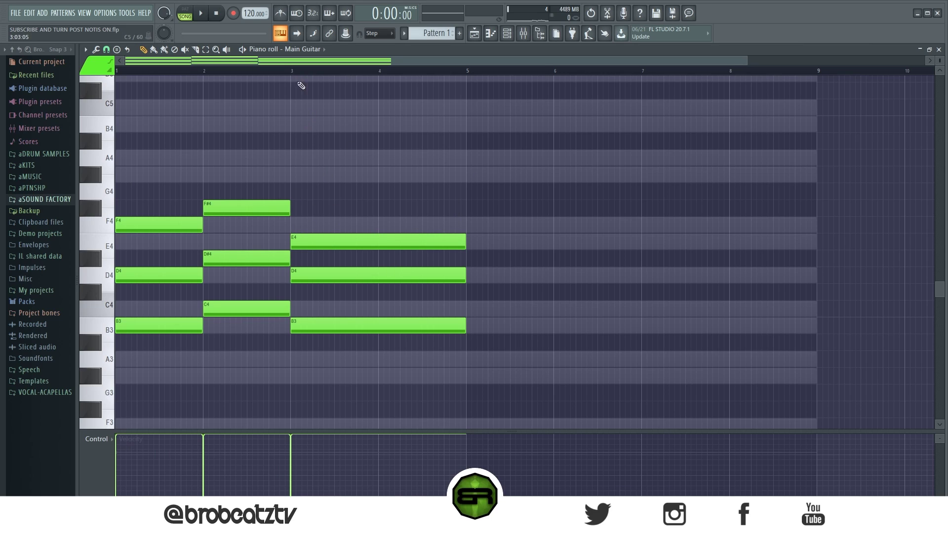
# Try replacing the two-bar chord at bar 3 with separate shorter chords in bars 3 and 4.
pyautogui.moveTo(412, 207); pyautogui.dragTo(442, 330)
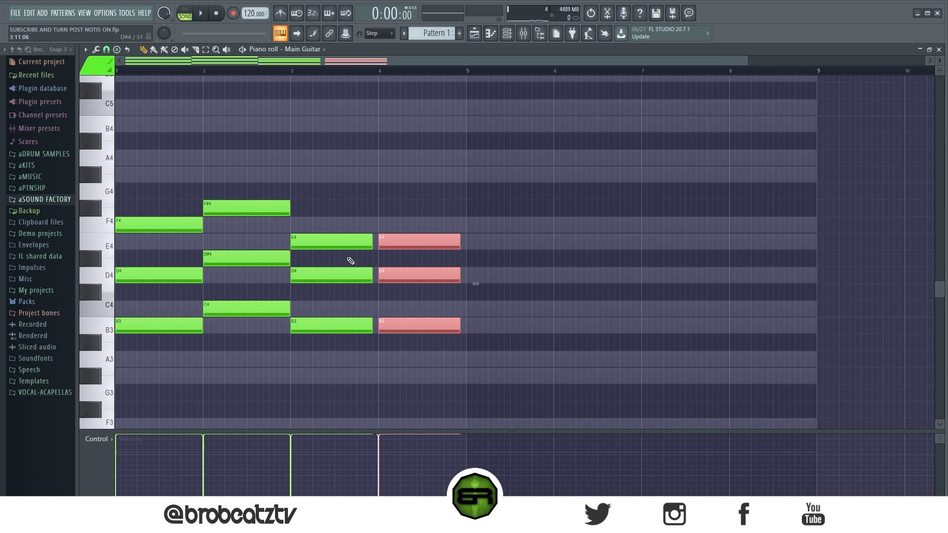
pyautogui.rightClick(401, 237)
pyautogui.moveTo(378, 213); pyautogui.dragTo(114, 148)
pyautogui.click(444, 356)
# Delete all notes from the Main Guitar piano roll.
pyautogui.scroll(-1, 225, 162)
pyautogui.scroll(-4, 226, 162)
pyautogui.keyDown('ctrl'); pyautogui.click(226, 136); pyautogui.keyUp('ctrl')
pyautogui.scroll(3, 194, 167)
pyautogui.hotkey('ctrl', 'a')
pyautogui.scroll(3, 347, 317)
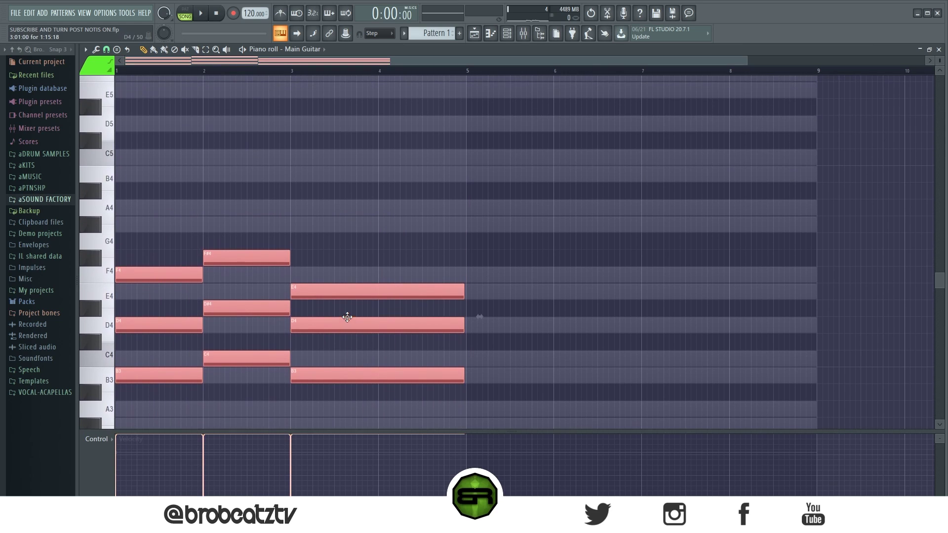
pyautogui.press('Delete')
pyautogui.scroll(-3, 286, 281)
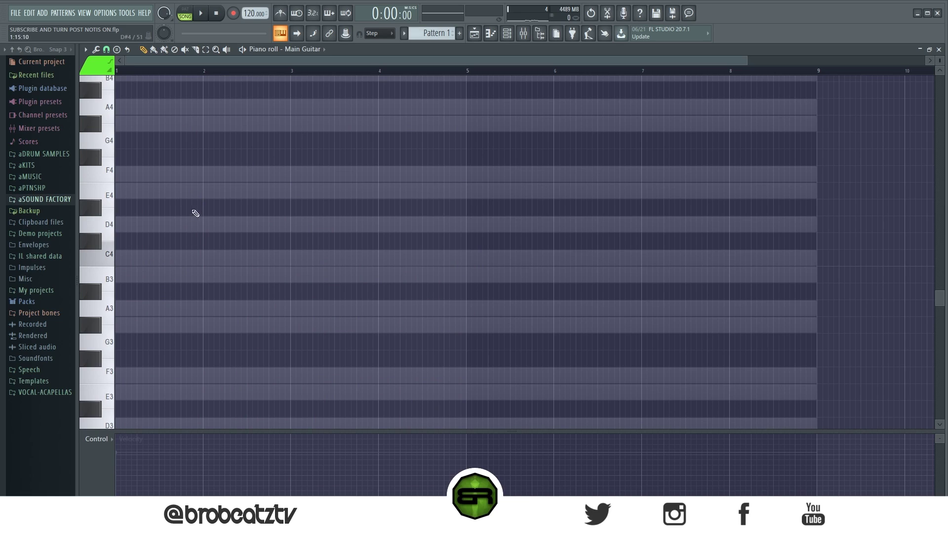
# With snap set to Step, place an A3 note at the start of bar 1 and lower its velocity to about 74%.
pyautogui.click(106, 49)
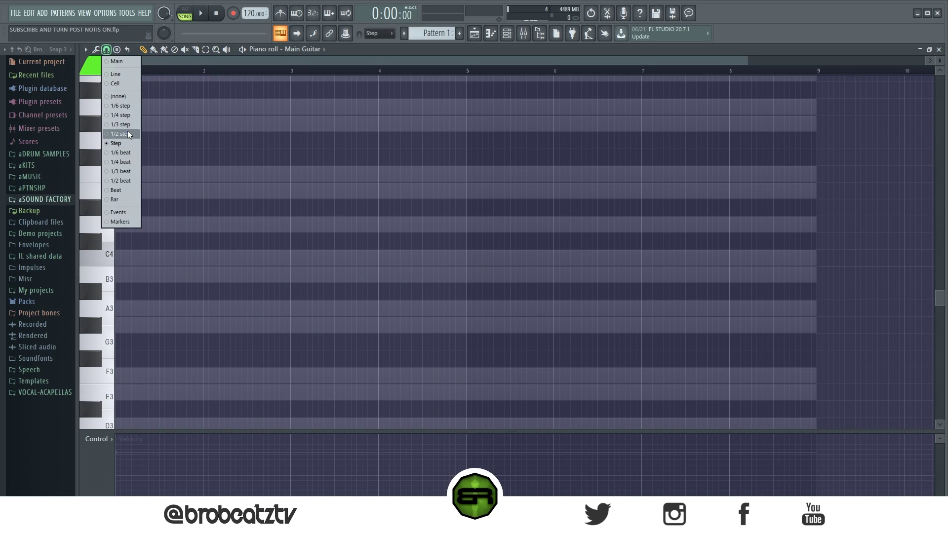
pyautogui.click(116, 144)
pyautogui.click(129, 309)
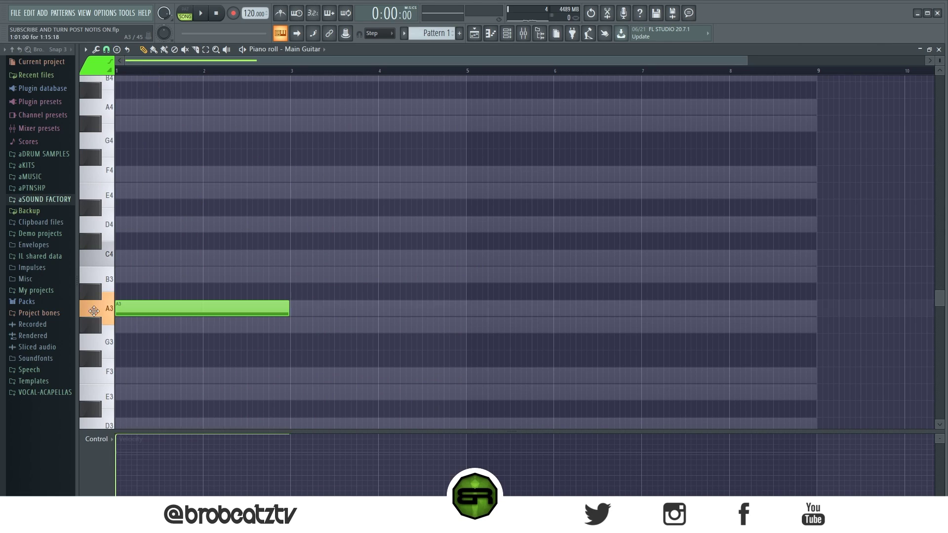
pyautogui.click(134, 453)
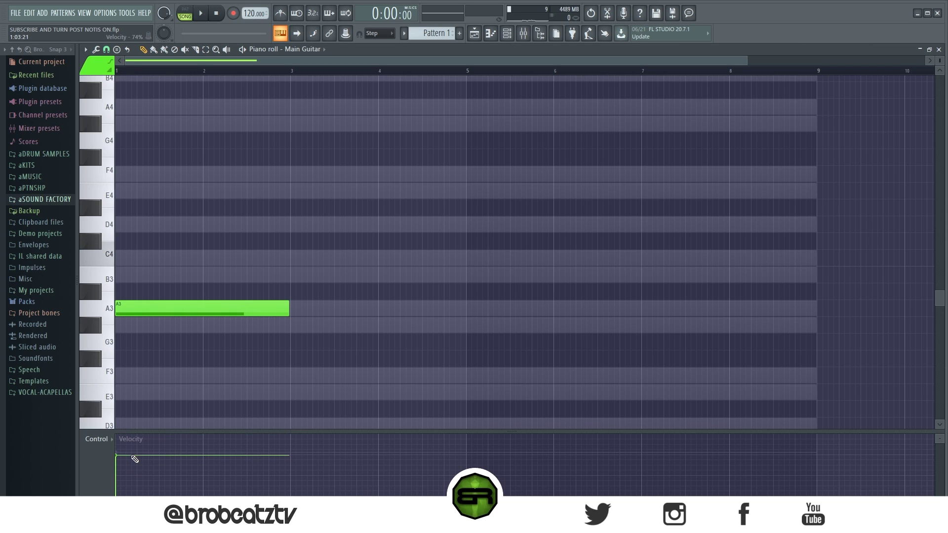
# Shorten the A3 note at the start of bar 1 to a length of 0:01:18.
pyautogui.moveTo(288, 310); pyautogui.dragTo(178, 316)
pyautogui.moveTo(747, 60); pyautogui.dragTo(419, 60)
pyautogui.scroll(3, 603, 191)
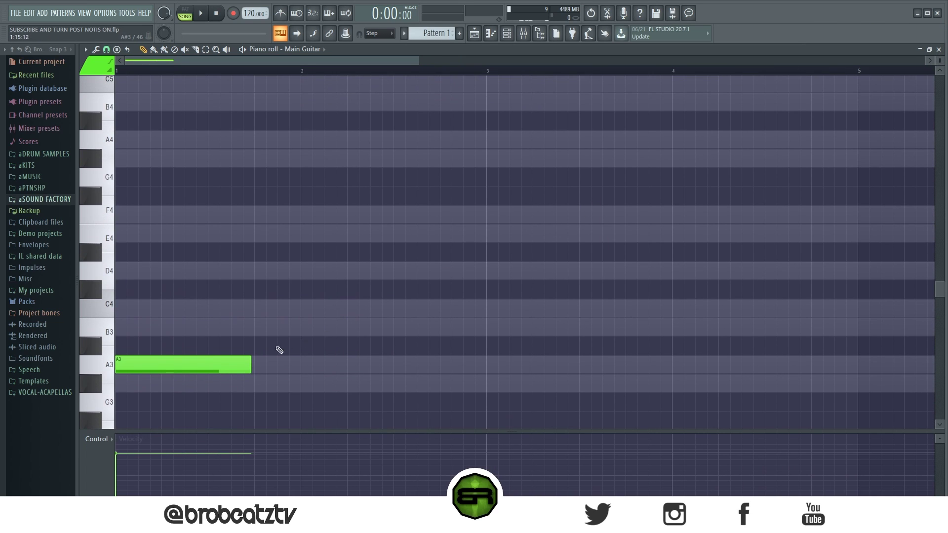
pyautogui.moveTo(251, 365); pyautogui.dragTo(132, 377)
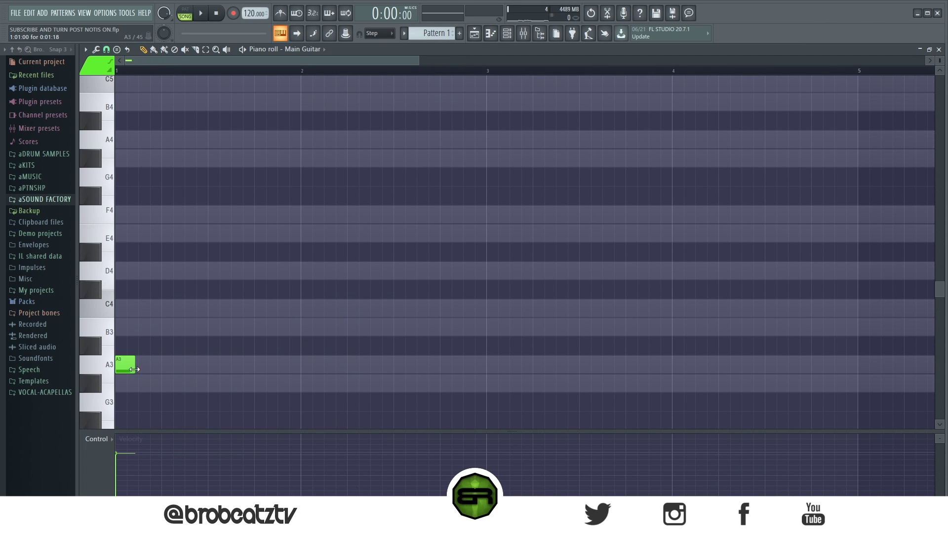
# While playing in pattern mode, add short half-bar-spaced notes: A3 mid-bar 1, two B3 in bar 2, and two C4 in each of bars 3 and 4.
pyautogui.click(185, 9)
pyautogui.press('space')
pyautogui.click(225, 364)
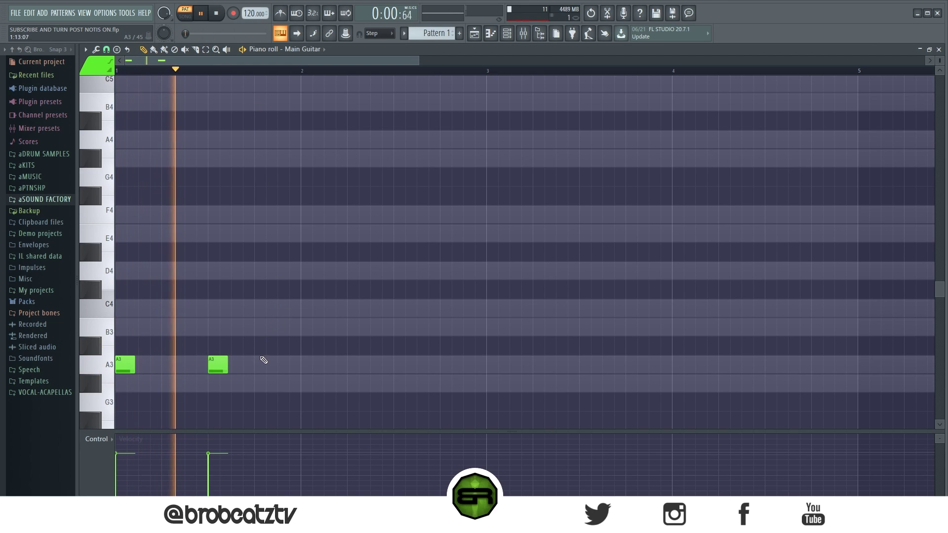
pyautogui.click(307, 328)
pyautogui.click(402, 328)
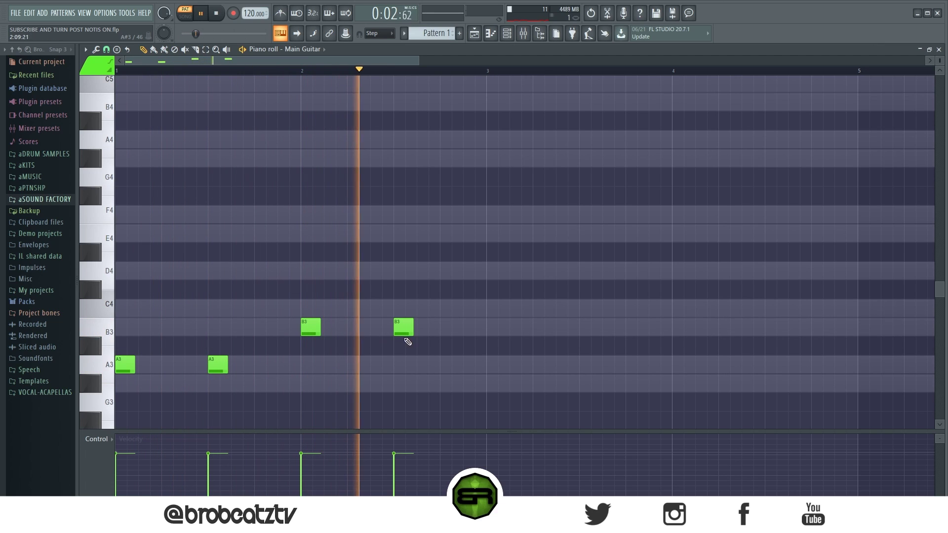
pyautogui.click(492, 309)
pyautogui.click(580, 309)
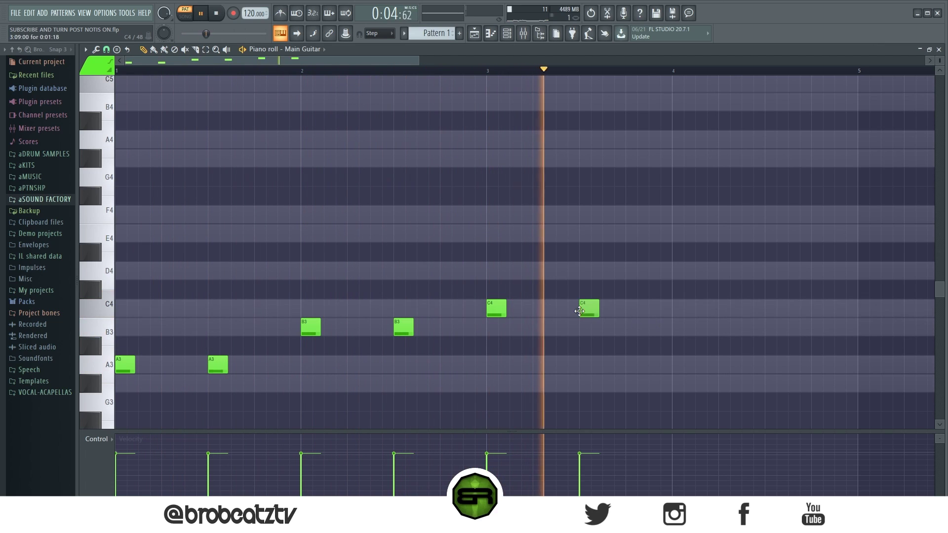
pyautogui.click(676, 310)
pyautogui.click(768, 310)
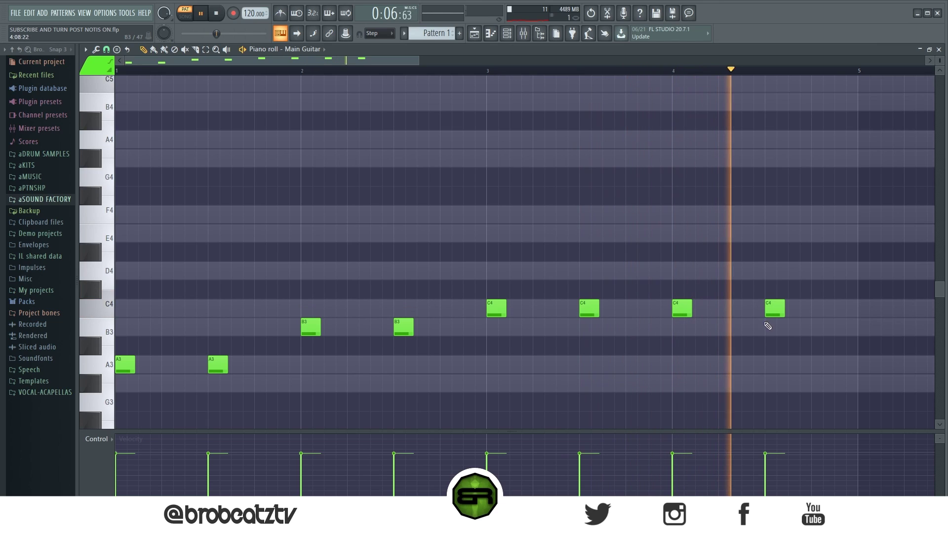
pyautogui.press('space')
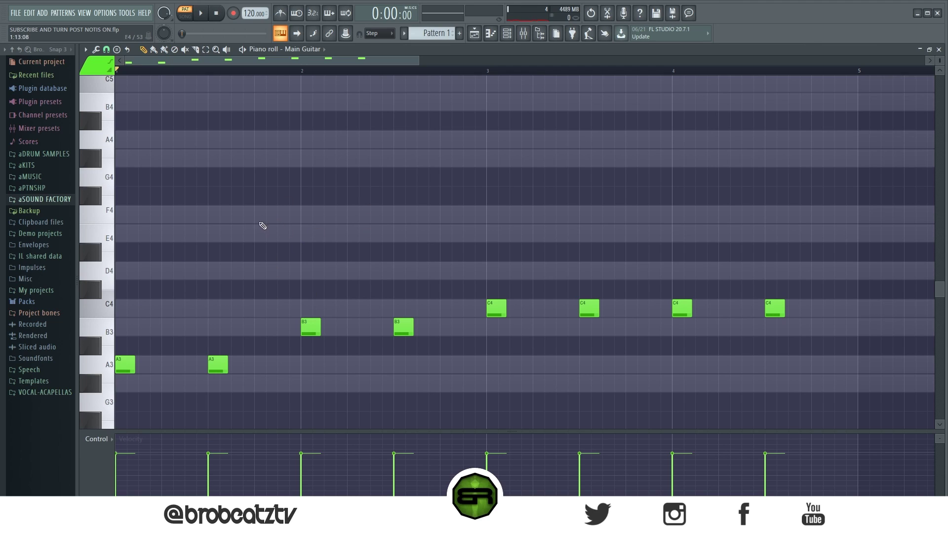
# Stack C4, E4, G#4 and B4 above the first A3 note at the start of bar 1.
pyautogui.click(124, 308)
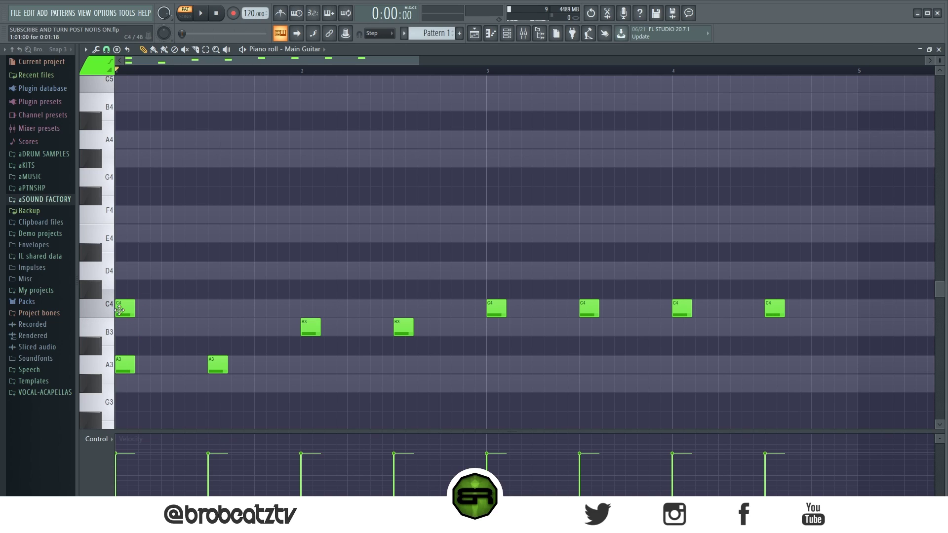
pyautogui.click(130, 237)
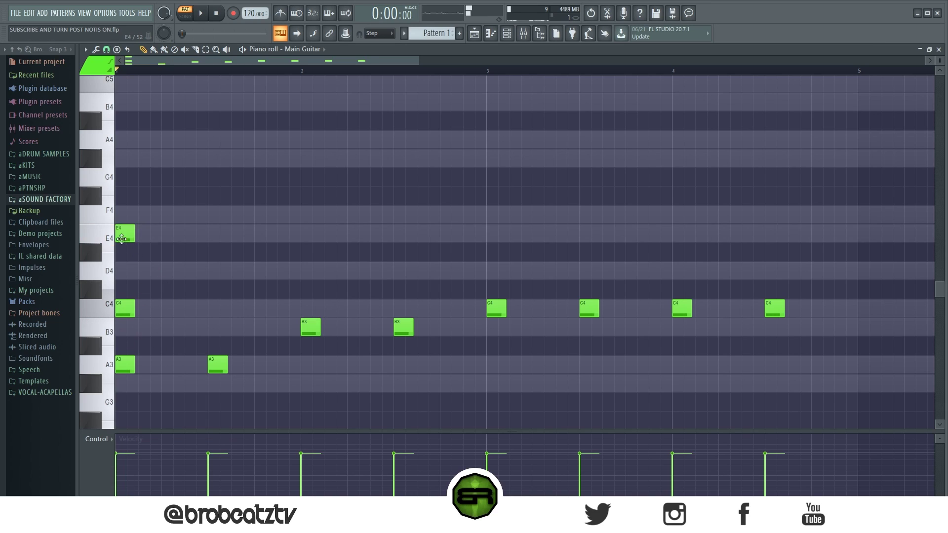
pyautogui.click(144, 164)
pyautogui.scroll(1, 155, 165)
pyautogui.click(153, 164)
pyautogui.scroll(-1, 149, 212)
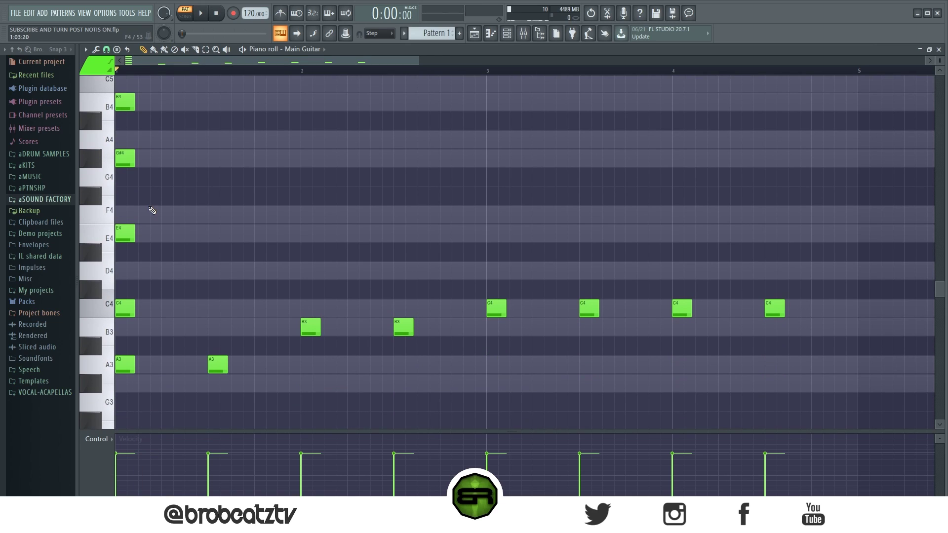
# Delete the C4, G#4 and B4 notes from the chord at the start of bar 1, auditioning the pattern in between.
pyautogui.rightClick(126, 309)
pyautogui.rightClick(126, 157)
pyautogui.scroll(1, 151, 205)
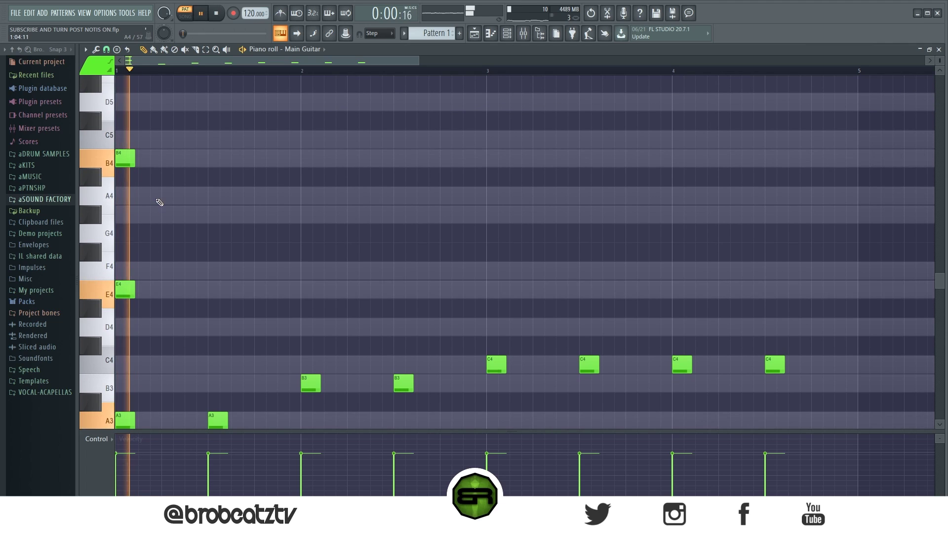
pyautogui.press('space')
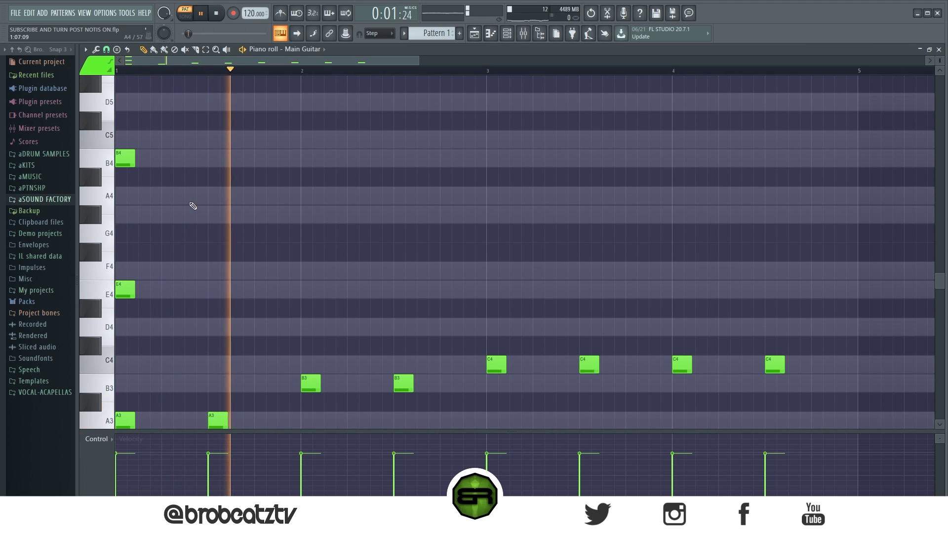
pyautogui.press('space')
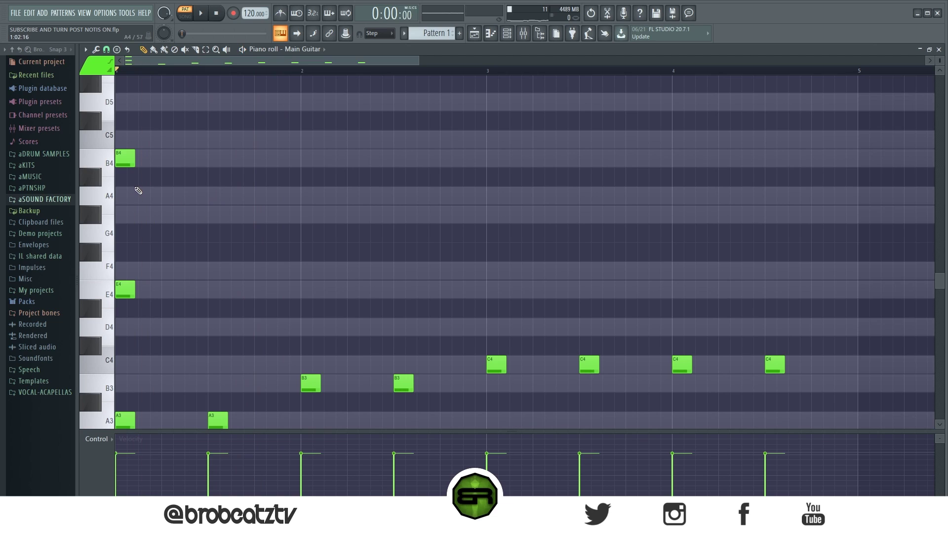
pyautogui.scroll(-1, 139, 191)
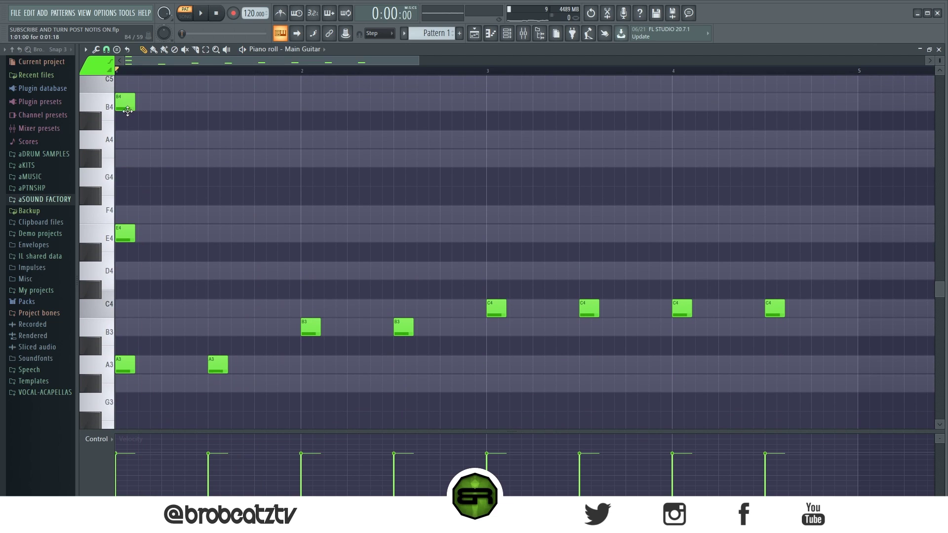
pyautogui.rightClick(121, 102)
# Add short E4 notes on beats 2, 3 and 4 of bar 1, matching the E4 on beat 1.
pyautogui.click(167, 233)
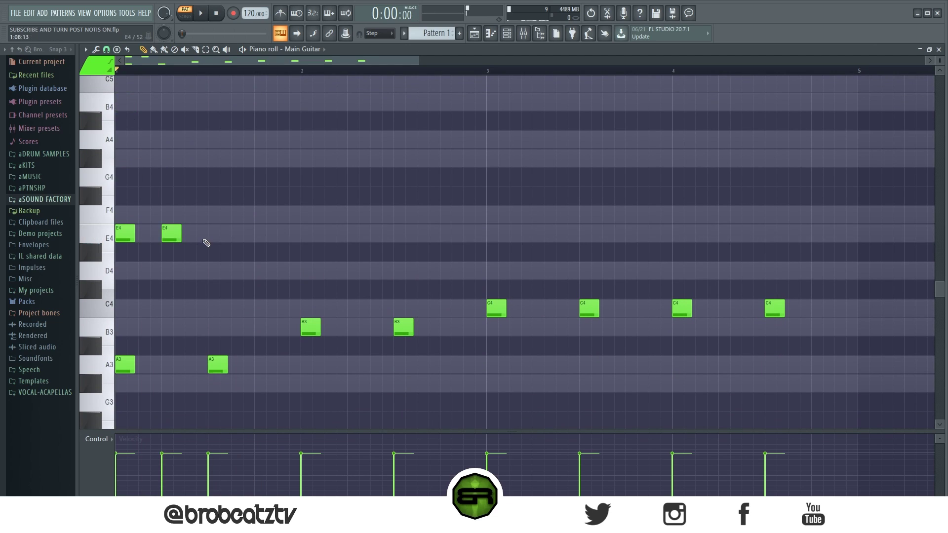
pyautogui.click(214, 234)
pyautogui.click(263, 234)
pyautogui.rightClick(262, 237)
pyautogui.click(253, 239)
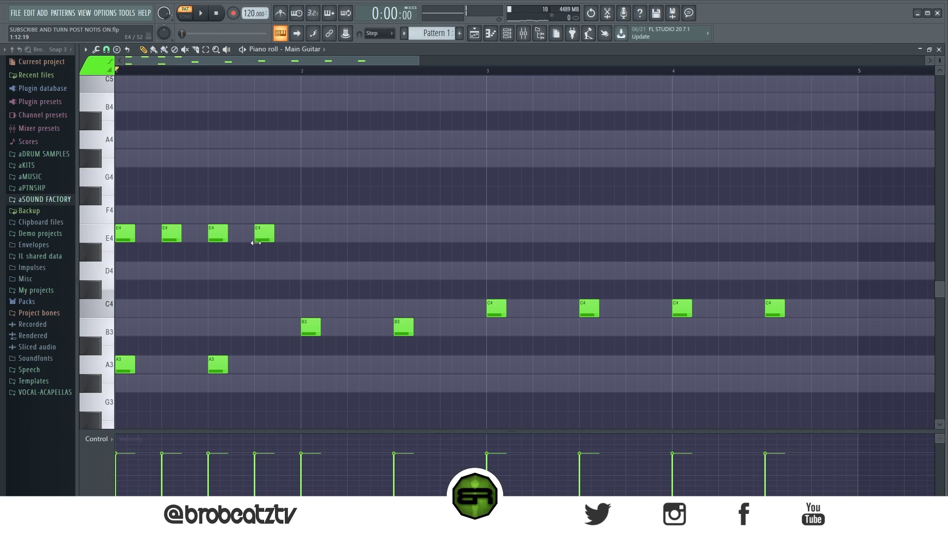
pyautogui.moveTo(290, 205); pyautogui.dragTo(118, 259)
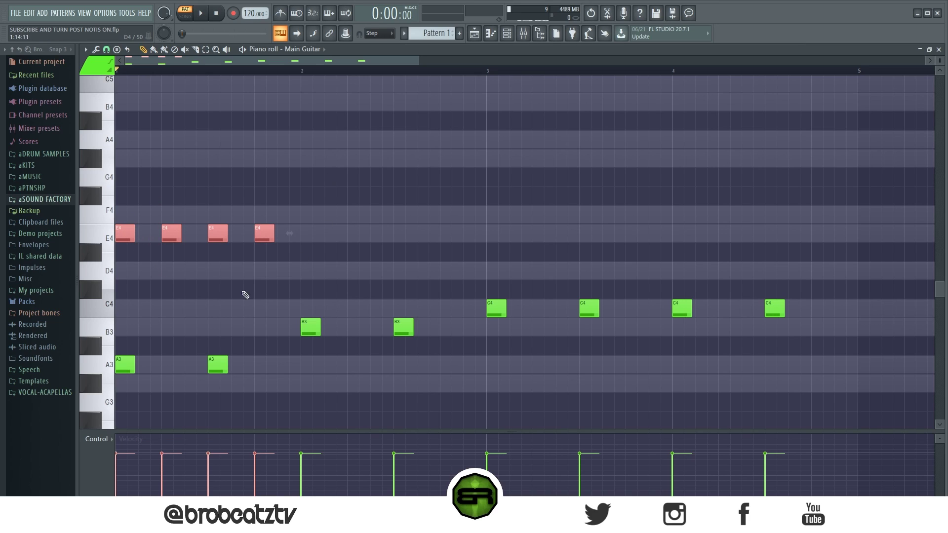
pyautogui.click(232, 289)
pyautogui.rightClick(261, 233)
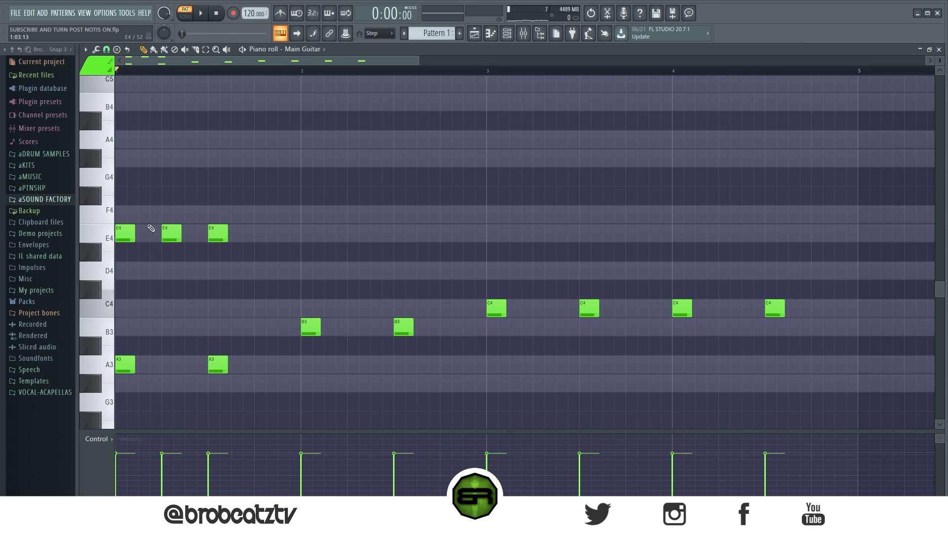
pyautogui.click(270, 239)
pyautogui.moveTo(274, 239); pyautogui.dragTo(267, 239)
# Copy bar 1's four E4 notes into bars 2, 3 and 4, pitching the copies in bars 2 and 4 to F4, and play the pattern.
pyautogui.moveTo(287, 212); pyautogui.dragTo(27, 306)
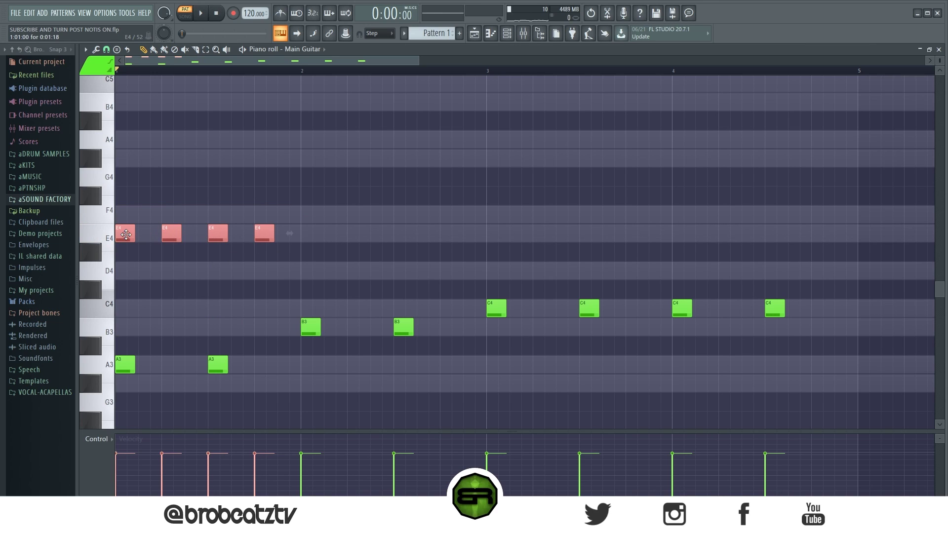
pyautogui.moveTo(125, 234); pyautogui.dragTo(309, 232)
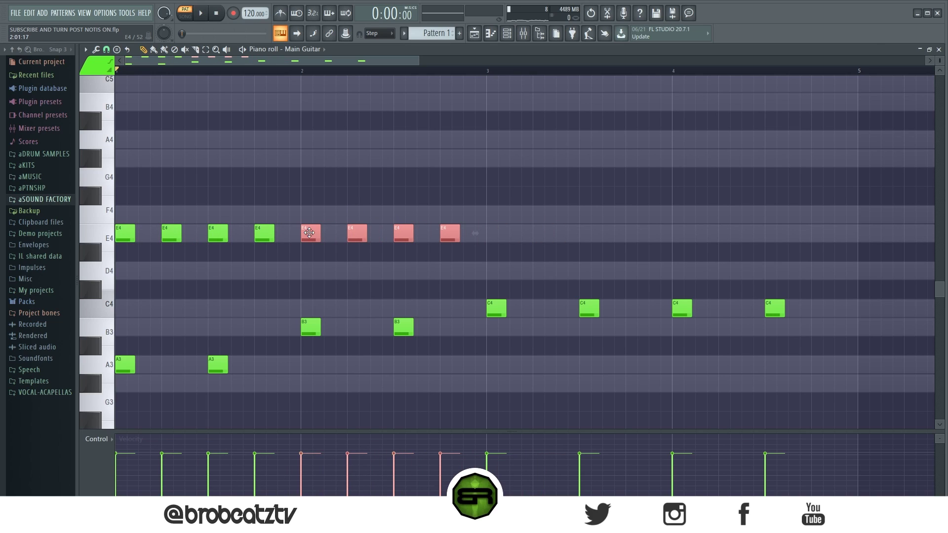
pyautogui.moveTo(309, 232); pyautogui.dragTo(682, 214)
pyautogui.press('space')
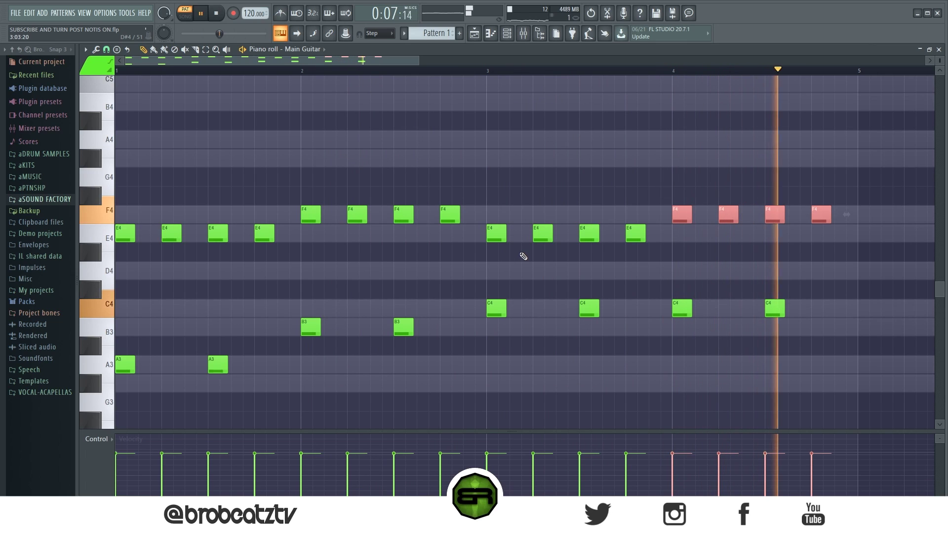
pyautogui.press('space')
# Deselect the notes, set the piano roll snap to 1/3 beat and place a B4 at the start of bar 1.
pyautogui.scroll(1, 485, 257)
pyautogui.keyDown('ctrl'); pyautogui.click(295, 206); pyautogui.keyUp('ctrl')
pyautogui.scroll(1, 207, 214)
pyautogui.click(106, 49)
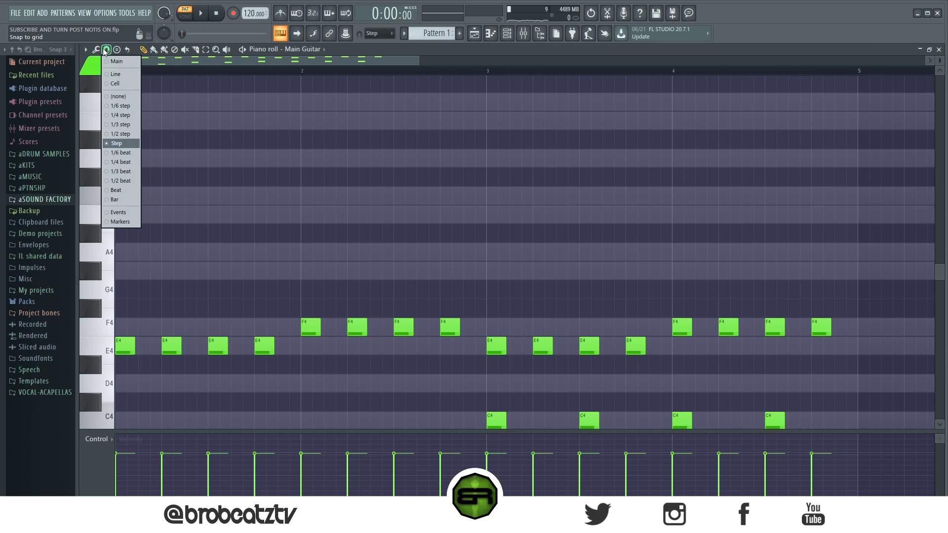
pyautogui.click(129, 171)
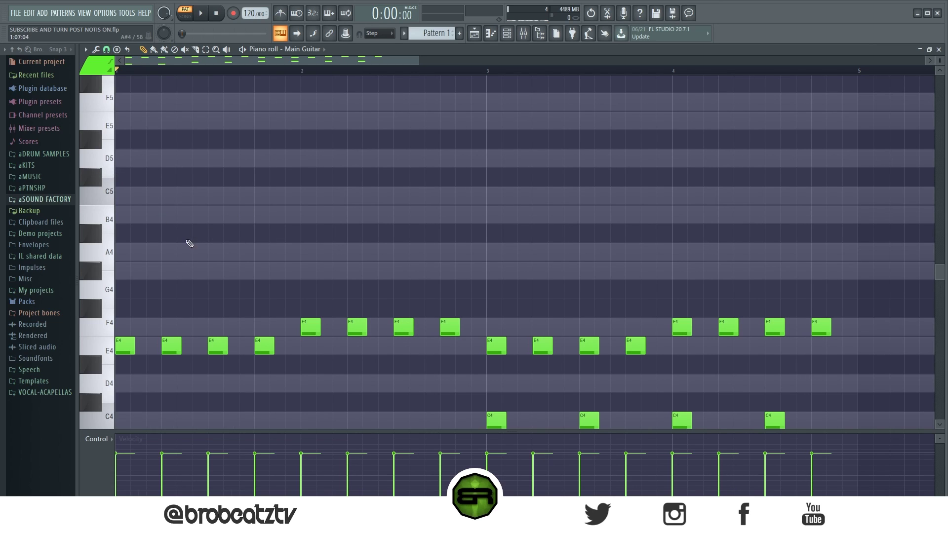
pyautogui.click(106, 50)
pyautogui.click(111, 150)
pyautogui.click(107, 50)
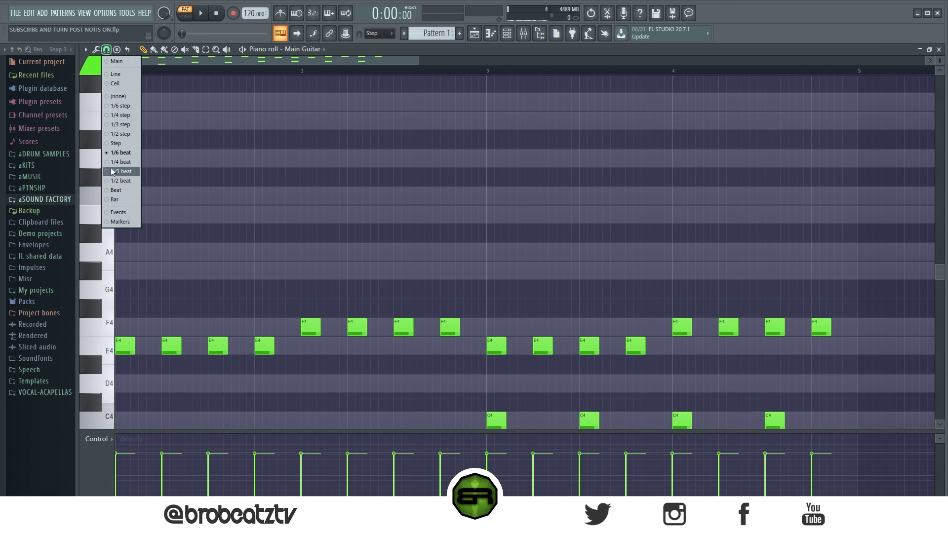
pyautogui.click(112, 171)
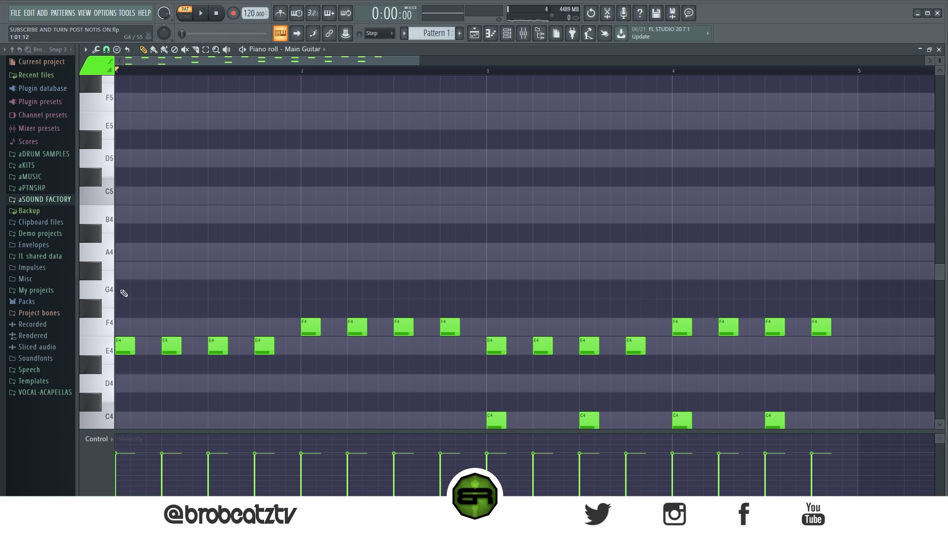
pyautogui.click(132, 220)
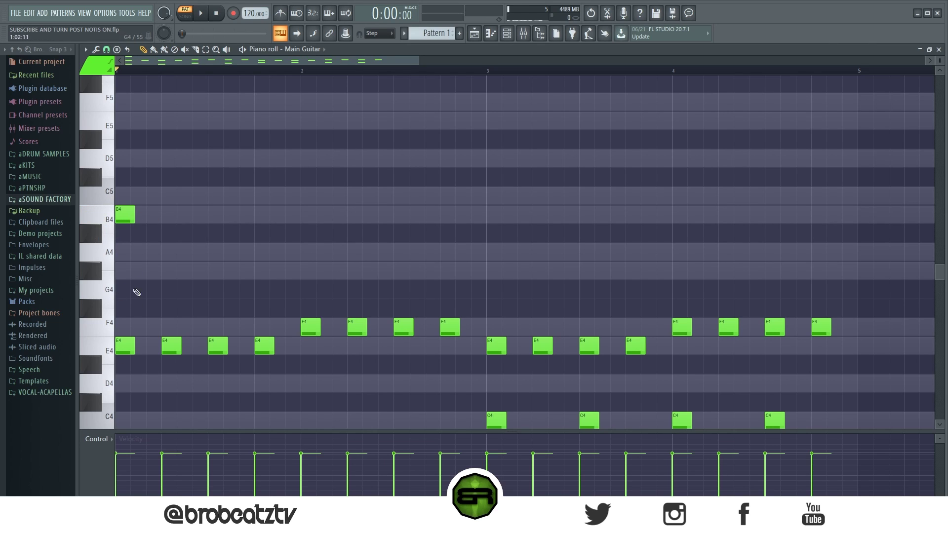
pyautogui.scroll(-3, 123, 336)
pyautogui.click(123, 254)
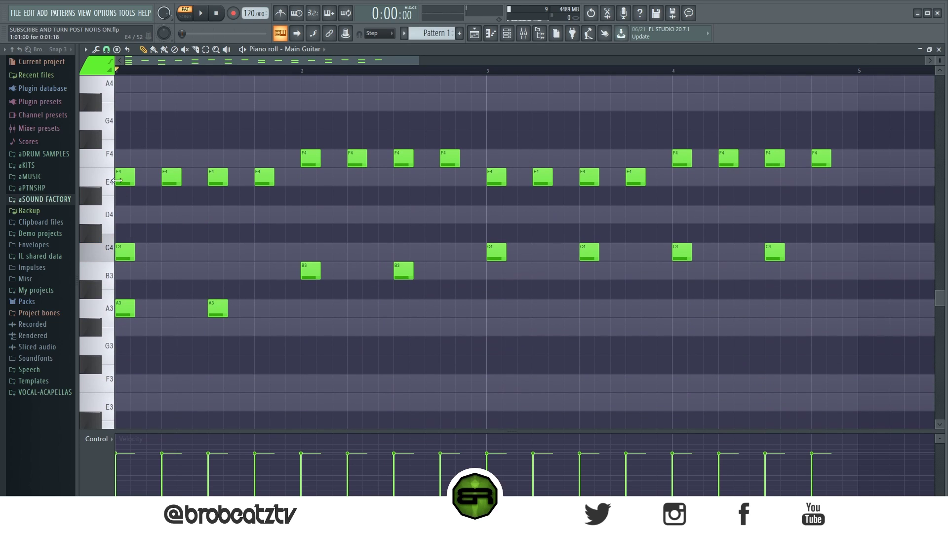
pyautogui.scroll(2, 130, 202)
pyautogui.click(126, 217)
pyautogui.rightClick(129, 216)
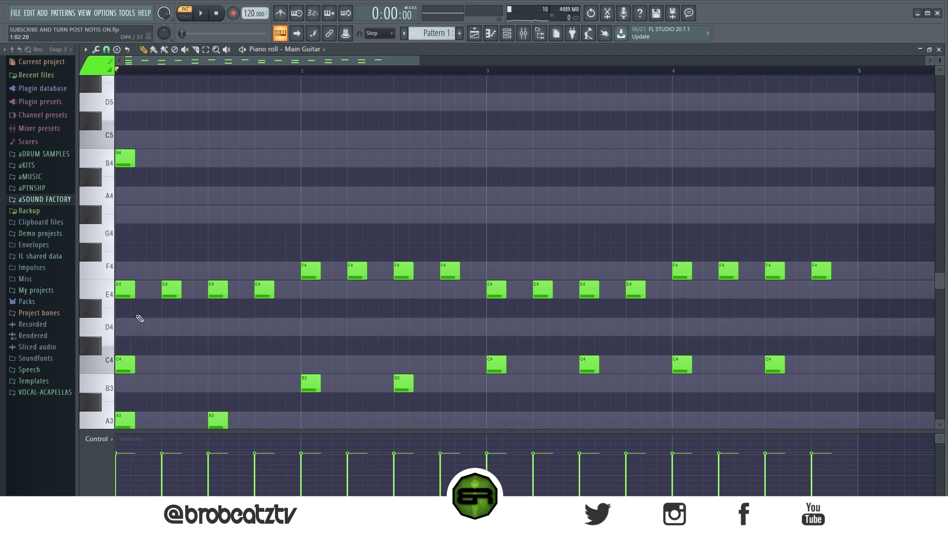
pyautogui.rightClick(130, 365)
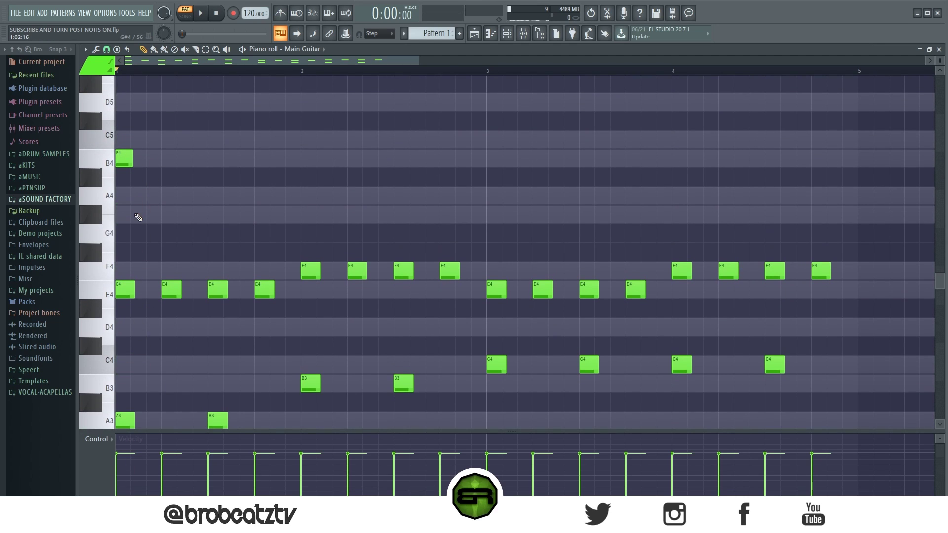
# Shorten the B4 to 1/3 beat and follow it in bar 1 with 1/3-beat C5, D5, B4 and C5 notes, then a long D5.
pyautogui.scroll(1, 135, 218)
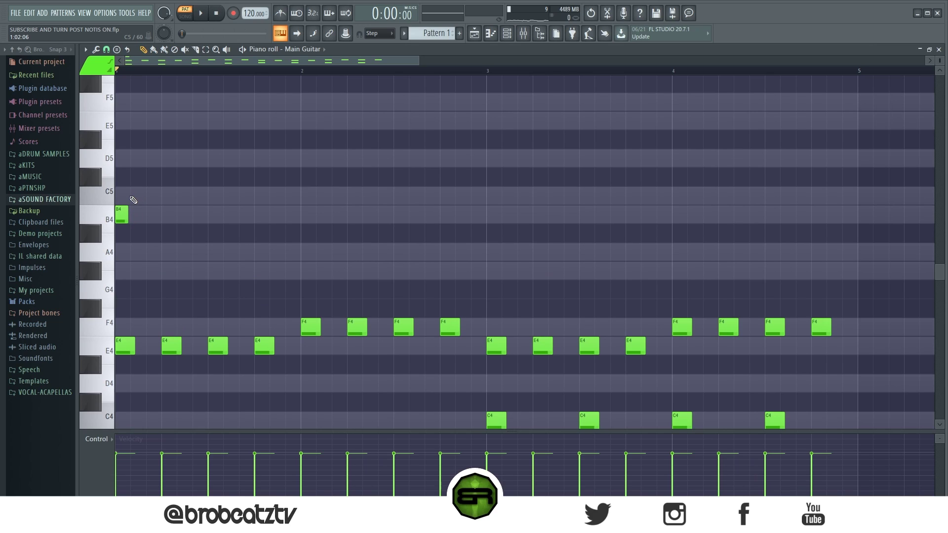
pyautogui.click(132, 197)
pyautogui.click(151, 160)
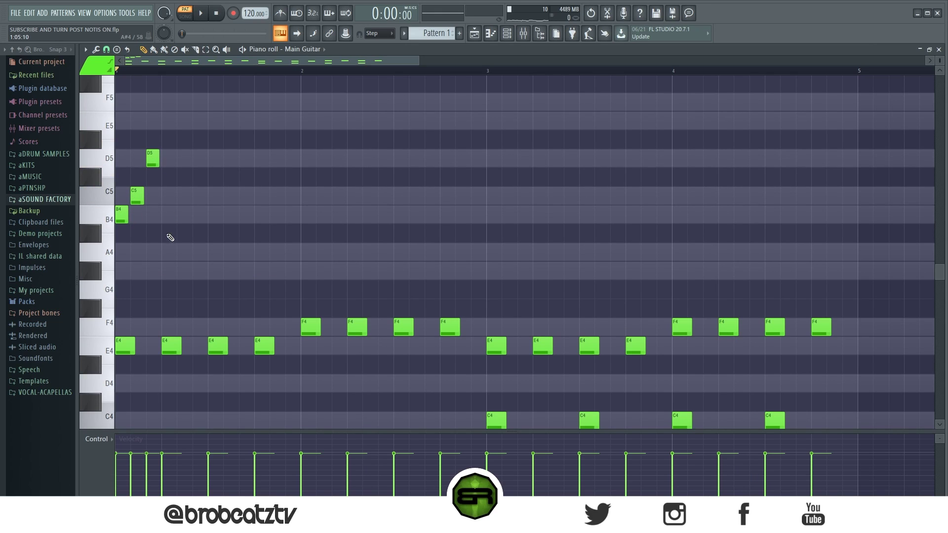
pyautogui.click(167, 216)
pyautogui.click(181, 196)
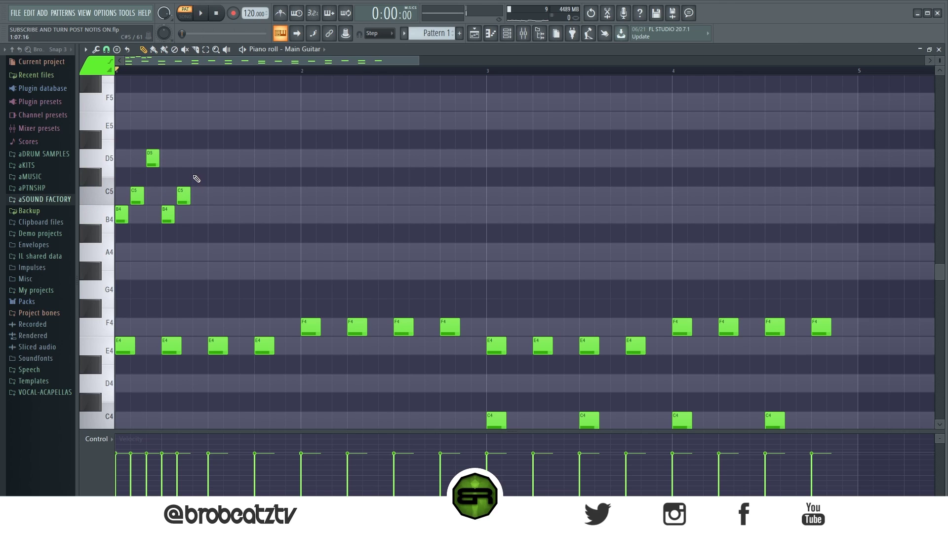
pyautogui.click(197, 165)
pyautogui.moveTo(206, 159); pyautogui.dragTo(290, 176)
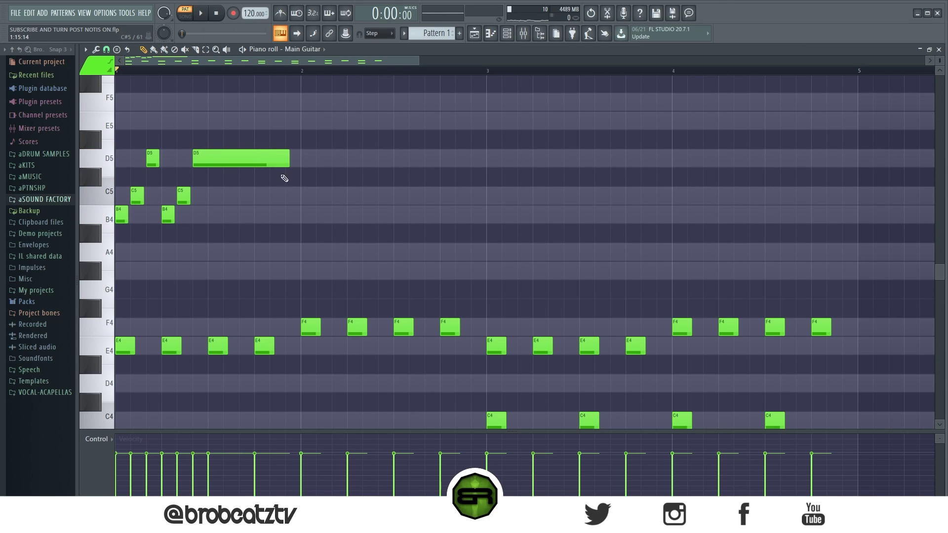
# Copy the bar 1 melody of B4, C5 and D5 notes into bar 2.
pyautogui.scroll(2, 421, 163)
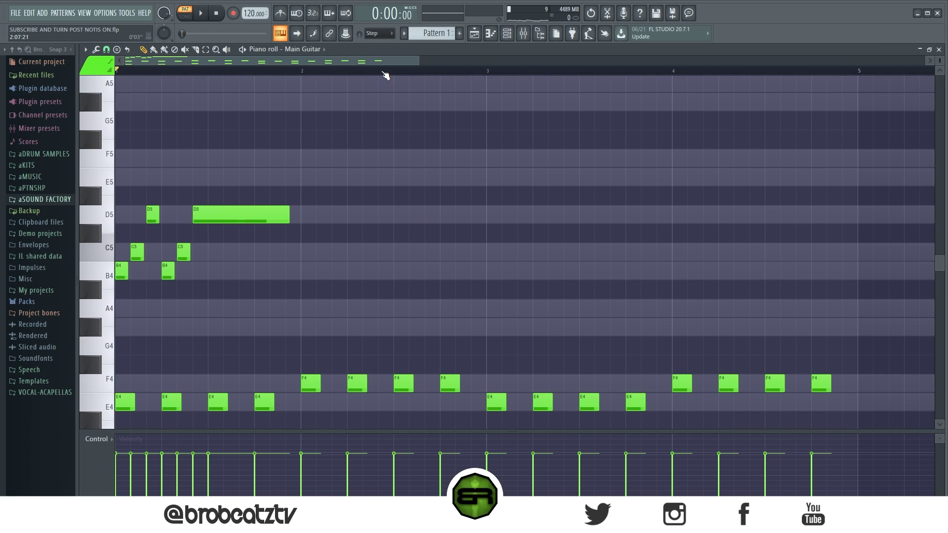
pyautogui.scroll(-3, 385, 75)
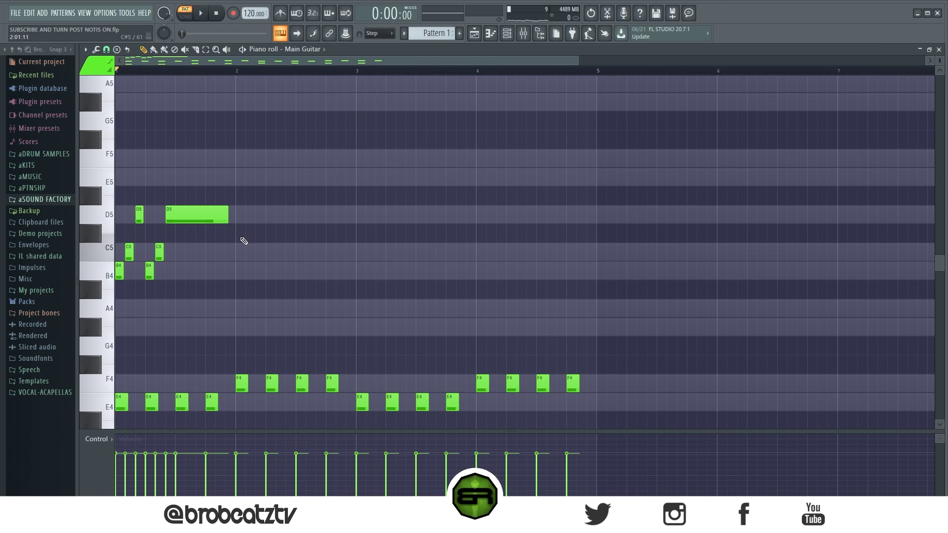
pyautogui.moveTo(216, 200); pyautogui.dragTo(240, 265)
pyautogui.moveTo(320, 298); pyautogui.dragTo(111, 187)
pyautogui.moveTo(122, 272); pyautogui.dragTo(362, 272)
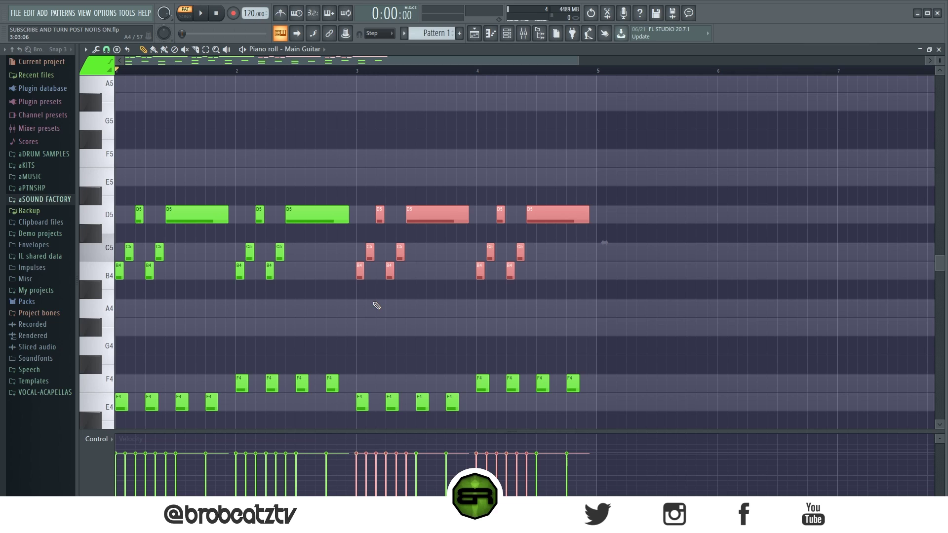
pyautogui.hotkey('ctrl', 'd')
pyautogui.moveTo(614, 168); pyautogui.dragTo(365, 299)
pyautogui.press('Delete')
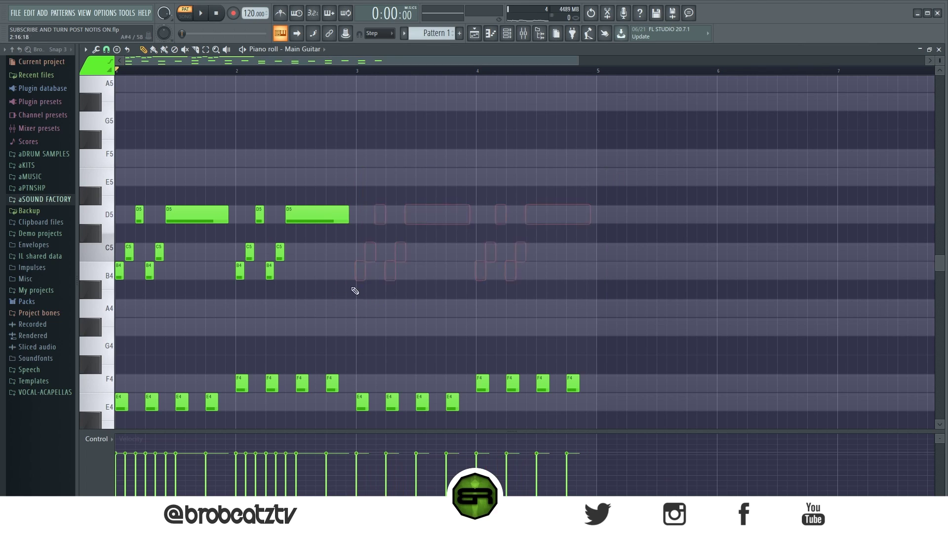
pyautogui.moveTo(209, 187); pyautogui.dragTo(125, 288)
pyautogui.moveTo(240, 187); pyautogui.dragTo(322, 316)
pyautogui.hotkey('ctrl', 'd')
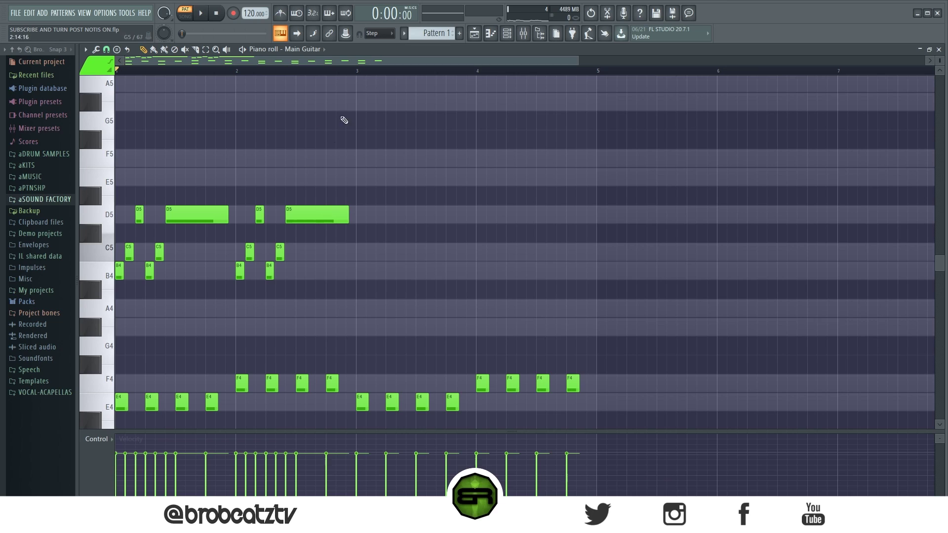
# Shorten the long D5 in bar 2 to 1/3 beat and place an A5 right after it.
pyautogui.moveTo(358, 71); pyautogui.dragTo(257, 72)
pyautogui.moveTo(345, 213); pyautogui.dragTo(296, 225)
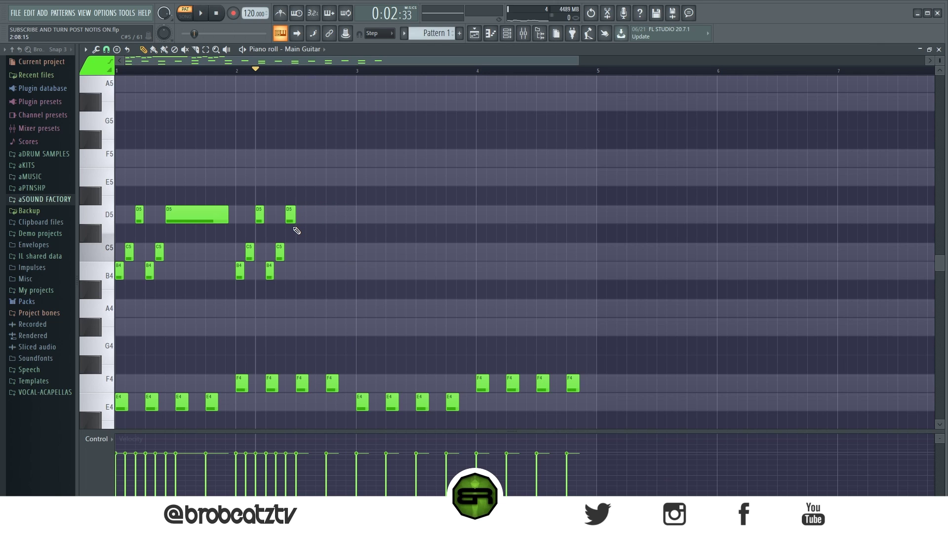
pyautogui.scroll(-3, 271, 254)
pyautogui.scroll(4, 275, 253)
pyautogui.scroll(-6, 276, 255)
pyautogui.scroll(7, 276, 255)
pyautogui.scroll(-1, 271, 247)
pyautogui.click(302, 140)
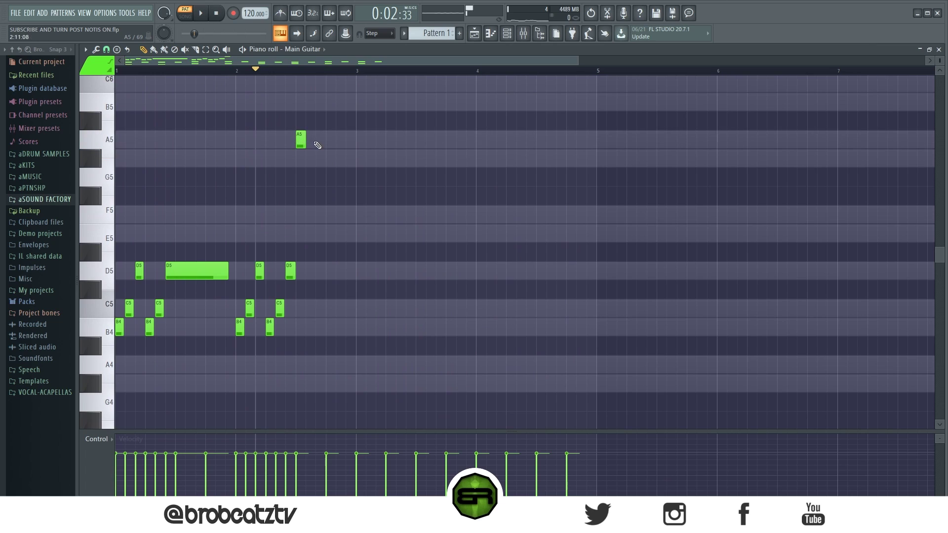
# Finish the bar 2 melody with G#5, F5 and a 2/3-beat E5, lengthen the A5 to reach the G#5, and play the pattern.
pyautogui.press('space')
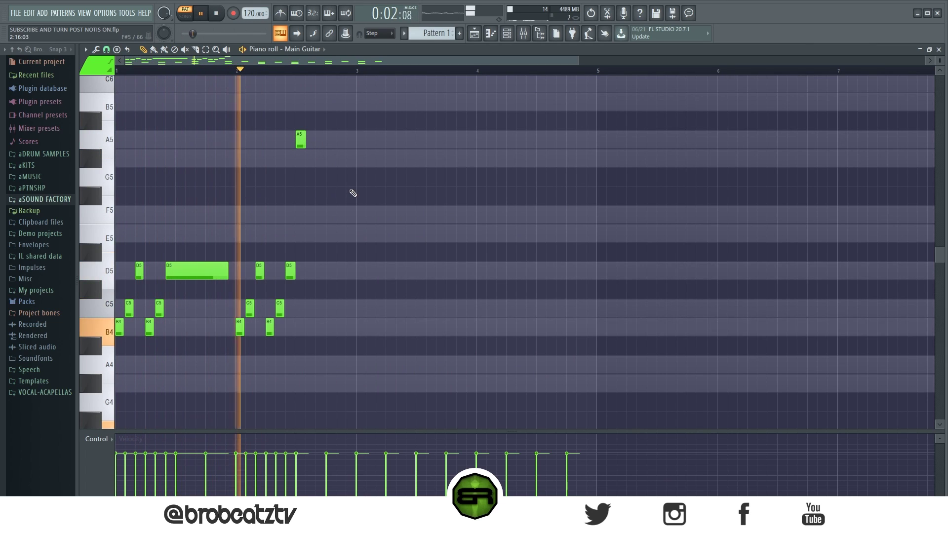
pyautogui.press('space')
pyautogui.click(318, 159)
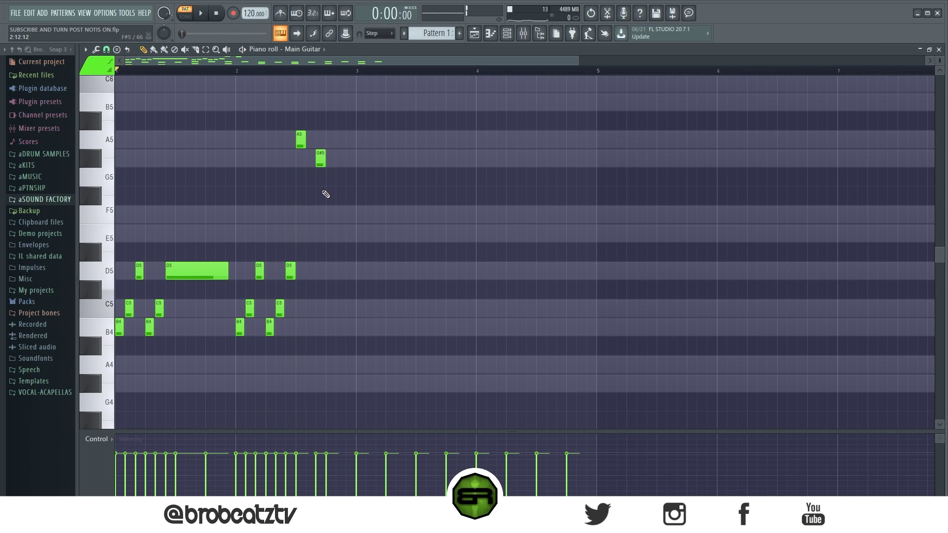
pyautogui.click(331, 212)
pyautogui.moveTo(341, 248)
pyautogui.mouseDown()
pyautogui.moveTo(338, 232)
pyautogui.moveTo(352, 234)
pyautogui.mouseUp()
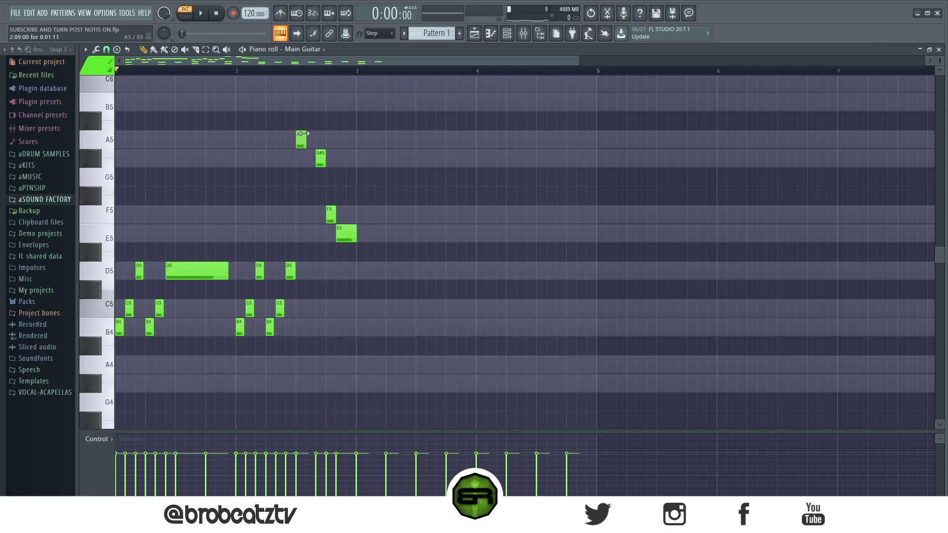
pyautogui.moveTo(303, 133); pyautogui.dragTo(313, 134)
pyautogui.press('space')
pyautogui.scroll(-4, 401, 186)
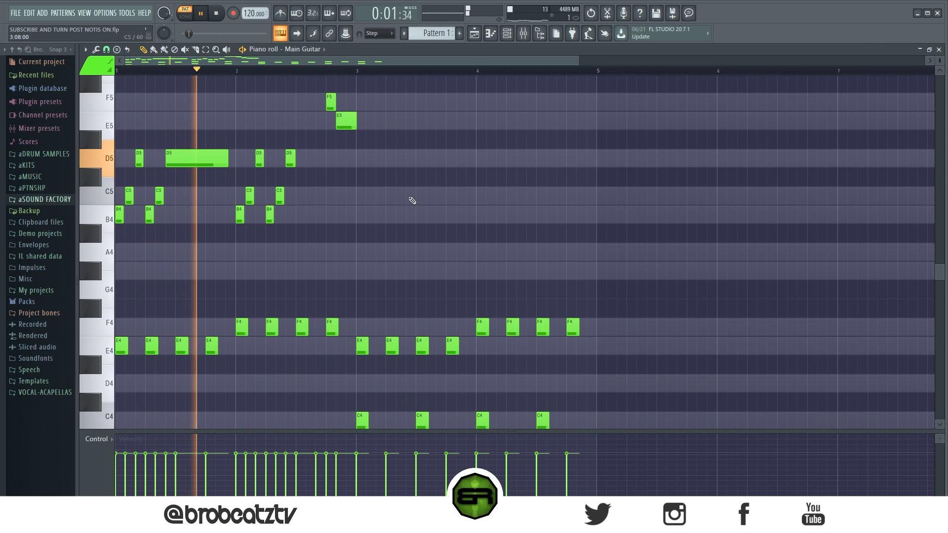
pyautogui.scroll(4, 351, 210)
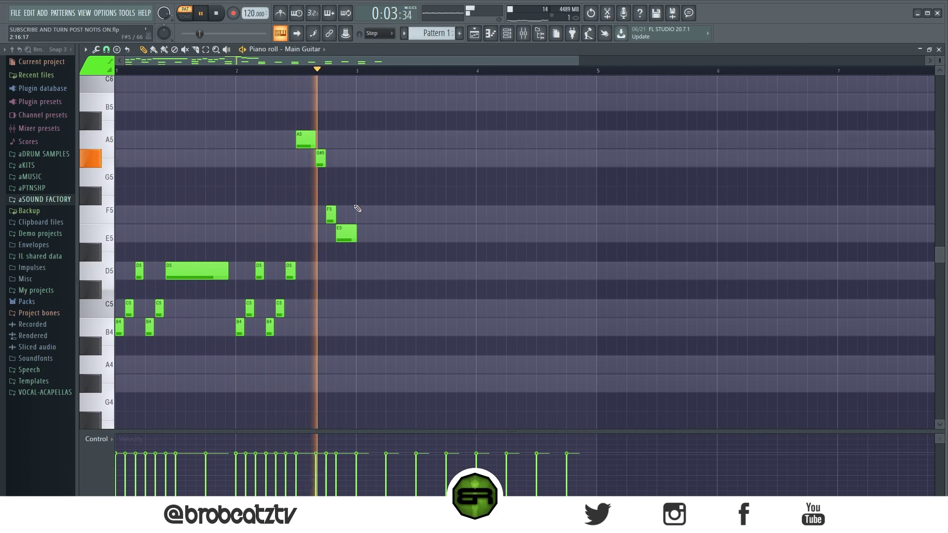
# Copy the B4, C5 and D5 melody notes of bars 1 and 2 into bars 3 and 4.
pyautogui.press('space')
pyautogui.scroll(-3, 386, 219)
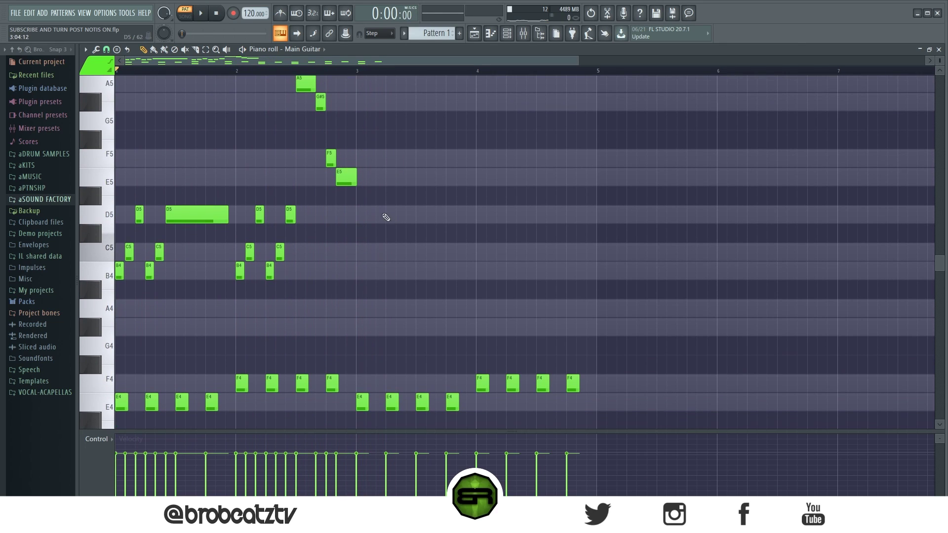
pyautogui.moveTo(303, 188); pyautogui.dragTo(86, 301)
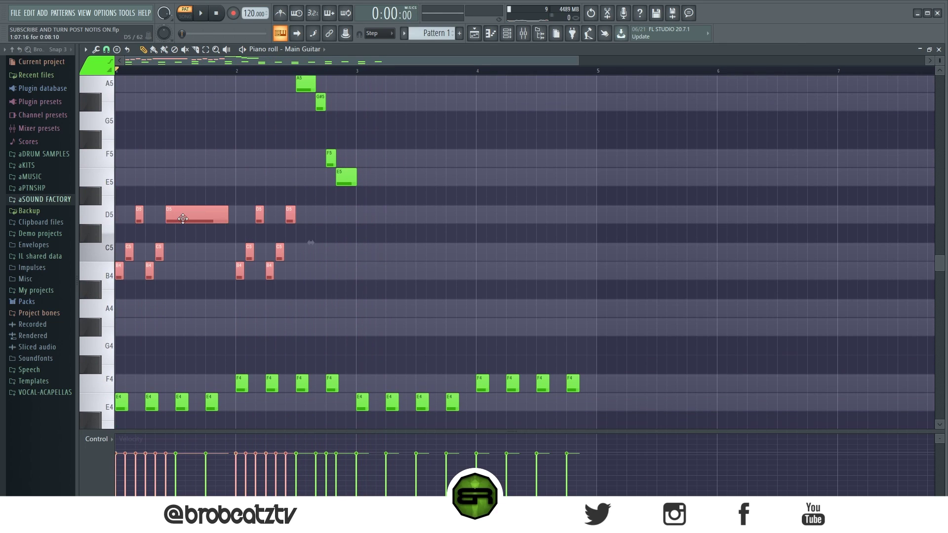
pyautogui.hotkey('ctrl', 'b')
pyautogui.moveTo(347, 221); pyautogui.dragTo(426, 220)
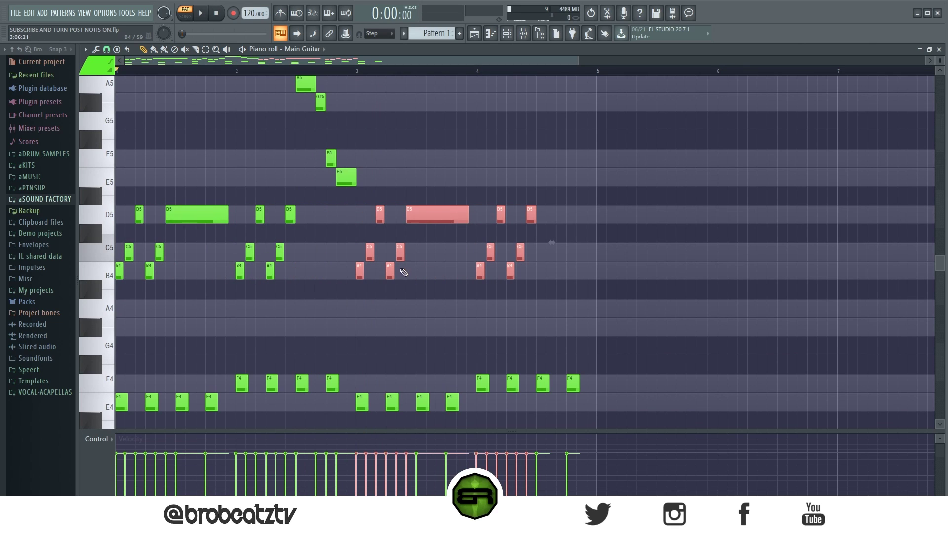
# Lower the copied melody in bars 3 and 4, B4 to G#4, C5 to B4 and D5 to C5, and play the pattern.
pyautogui.moveTo(341, 260); pyautogui.dragTo(568, 301)
pyautogui.moveTo(510, 273); pyautogui.dragTo(508, 328)
pyautogui.moveTo(547, 280); pyautogui.dragTo(369, 275)
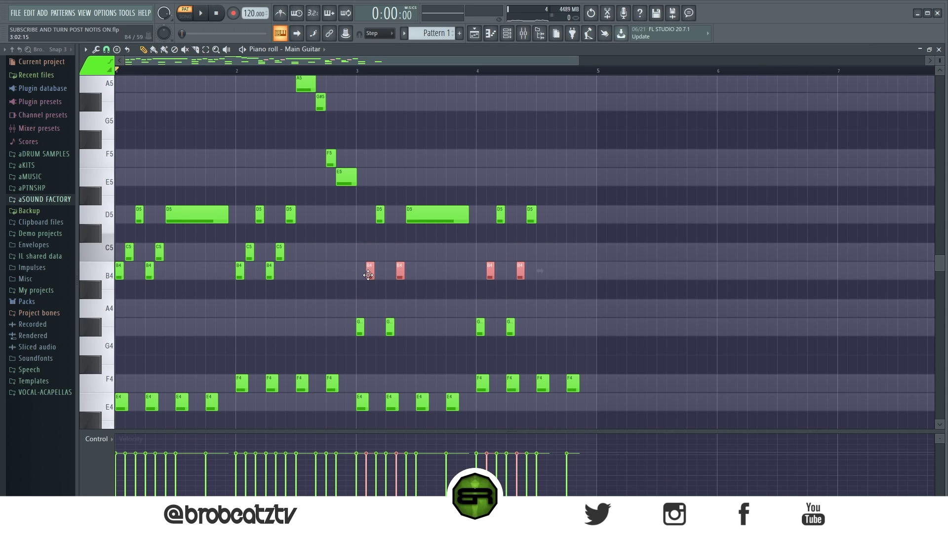
pyautogui.moveTo(364, 218); pyautogui.dragTo(542, 232)
pyautogui.moveTo(464, 218); pyautogui.dragTo(463, 254)
pyautogui.press('space')
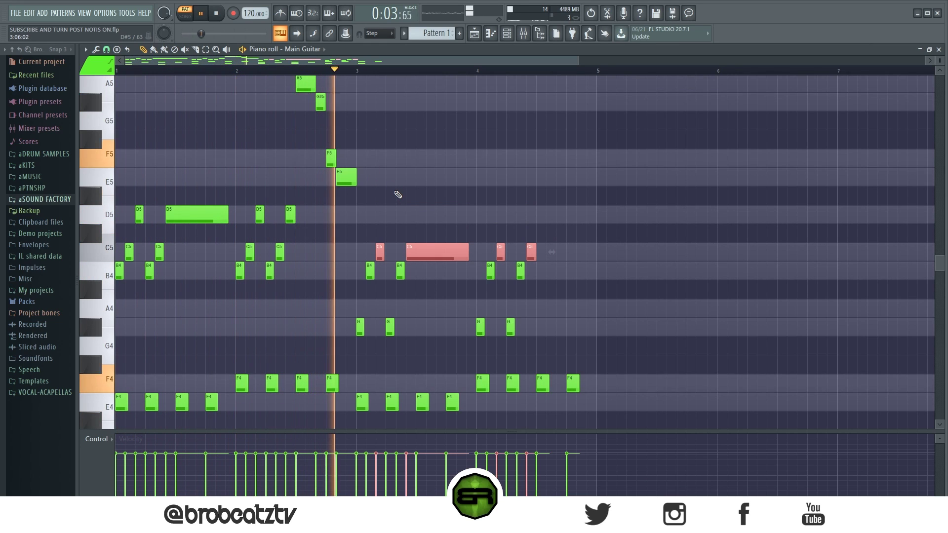
pyautogui.keyDown('ctrl'); pyautogui.click(460, 199); pyautogui.keyUp('ctrl')
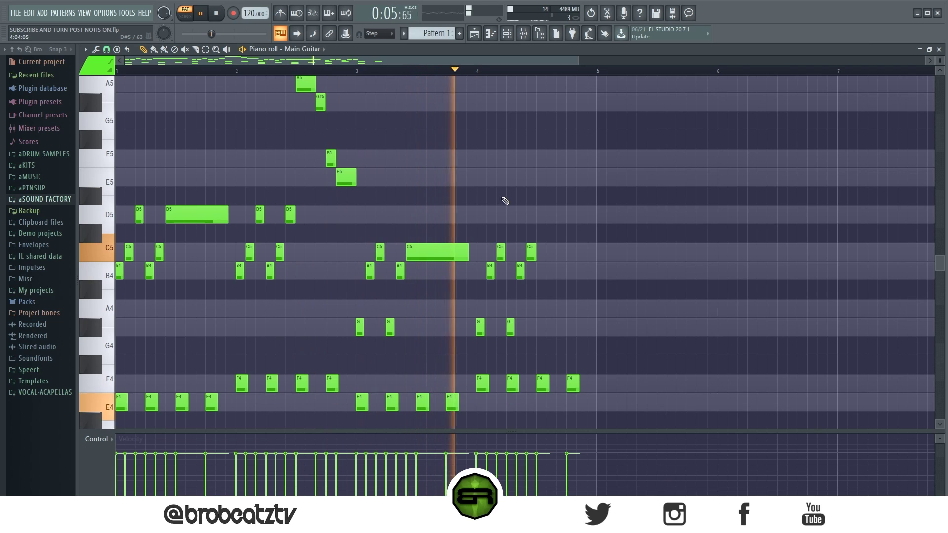
pyautogui.press('space')
# Finish the bar 4 melody with a 2/3-beat F5, 1/3-beat E5 and C5 notes and a 2/3-beat B4.
pyautogui.scroll(3, 399, 213)
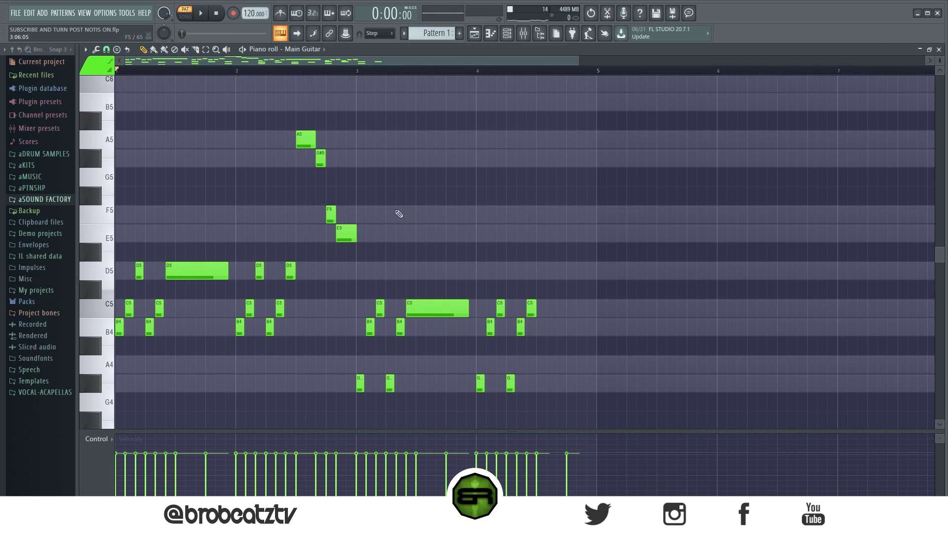
pyautogui.click(539, 217)
pyautogui.click(558, 235)
pyautogui.click(569, 272)
pyautogui.rightClick(571, 277)
pyautogui.click(570, 308)
pyautogui.click(581, 328)
pyautogui.moveTo(584, 330); pyautogui.dragTo(596, 333)
pyautogui.moveTo(547, 212); pyautogui.dragTo(556, 213)
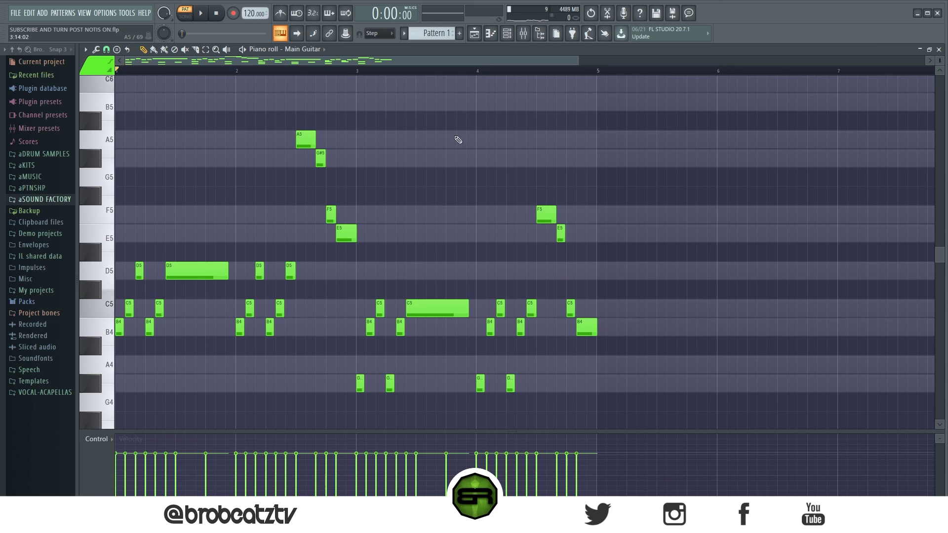
# Play the whole four-bar Main Guitar pattern with its melody and bass notes in view.
pyautogui.scroll(2, 492, 68)
pyautogui.moveTo(492, 63); pyautogui.dragTo(253, 87)
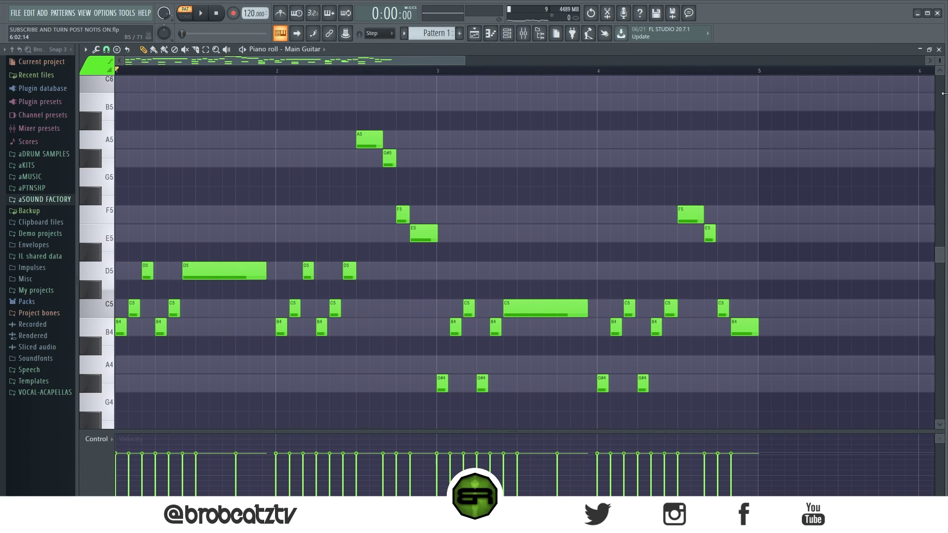
pyautogui.moveTo(942, 58); pyautogui.dragTo(939, 65)
pyautogui.scroll(-3, 768, 145)
pyautogui.scroll(1, 768, 145)
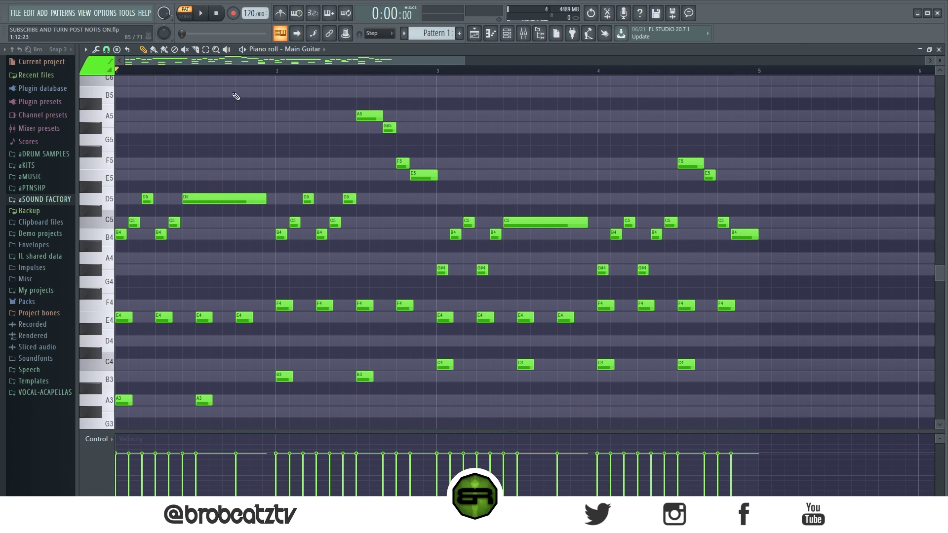
pyautogui.press('space')
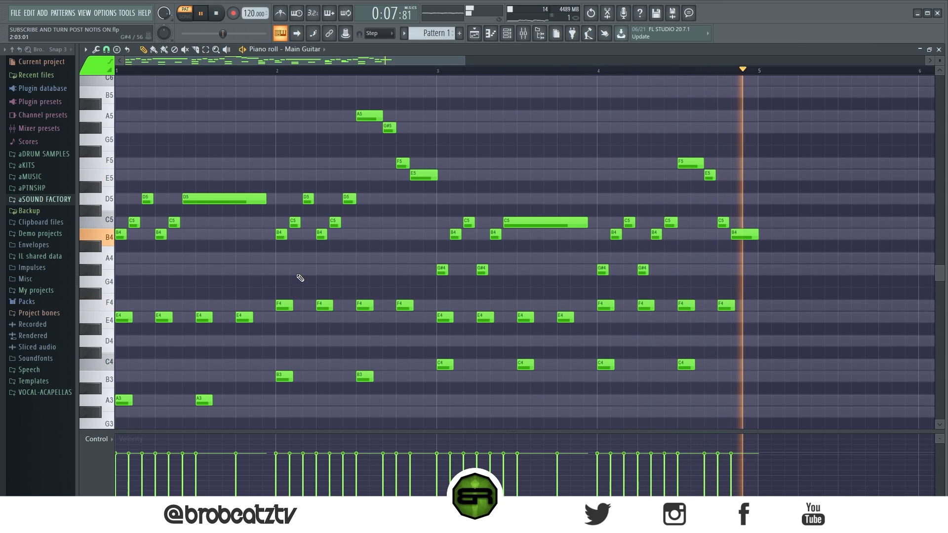
pyautogui.press('space')
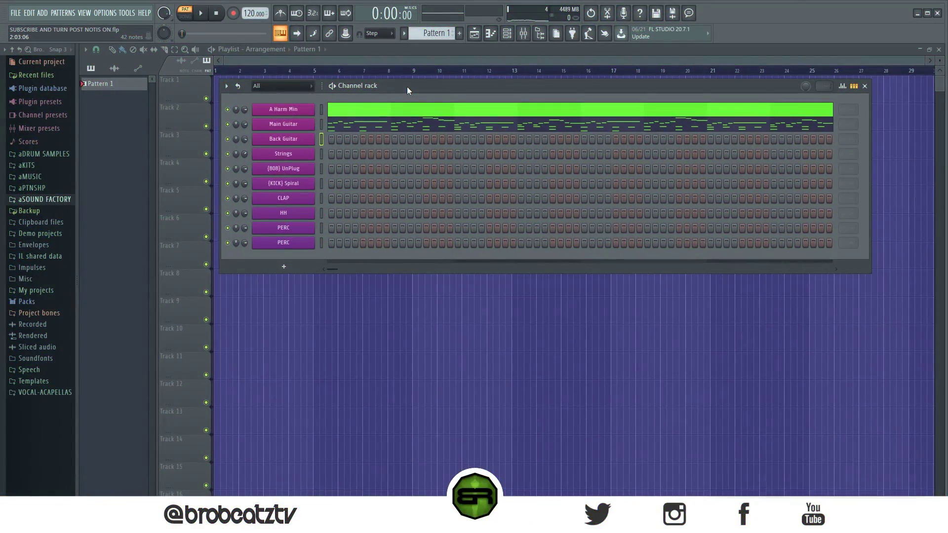
# Open the Back Guitar's piano roll and set its snap to 1/4 beat.
pyautogui.rightClick(277, 141)
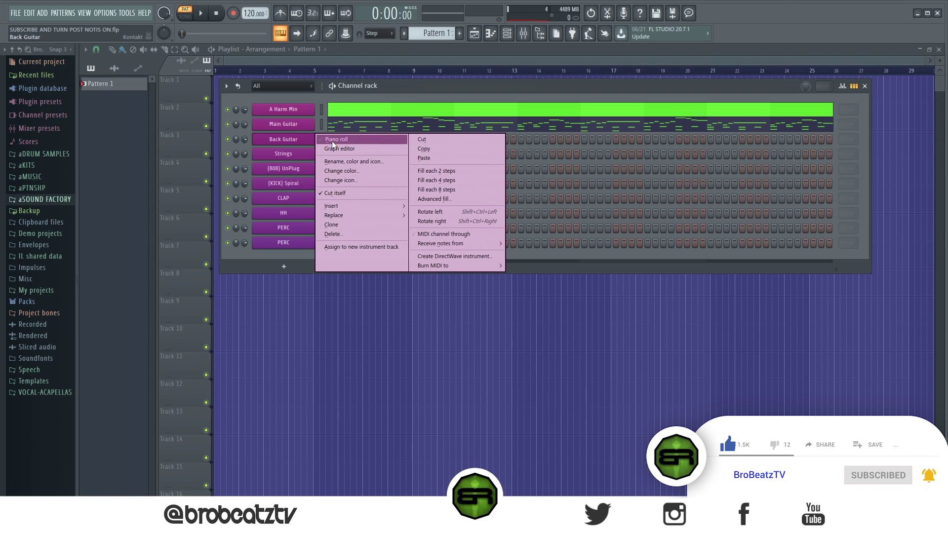
pyautogui.click(332, 140)
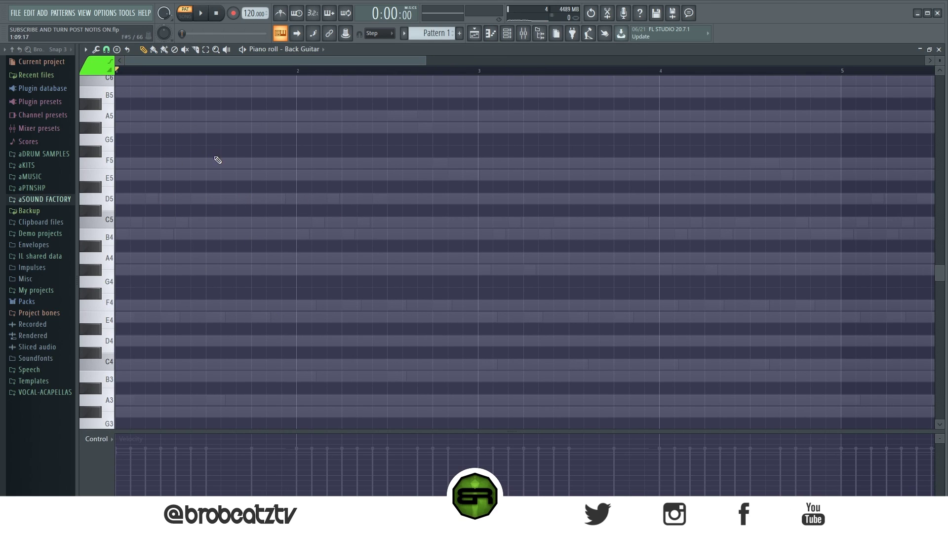
pyautogui.click(106, 50)
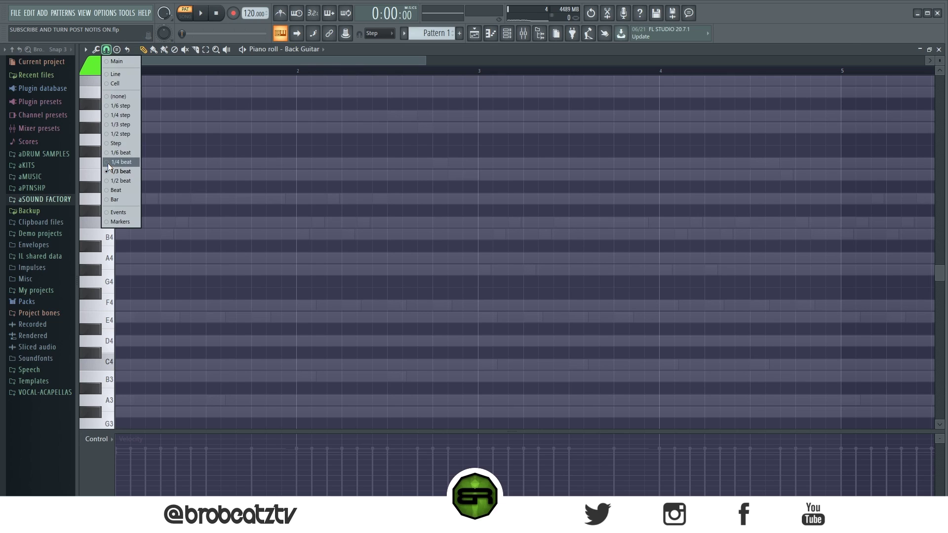
pyautogui.click(109, 163)
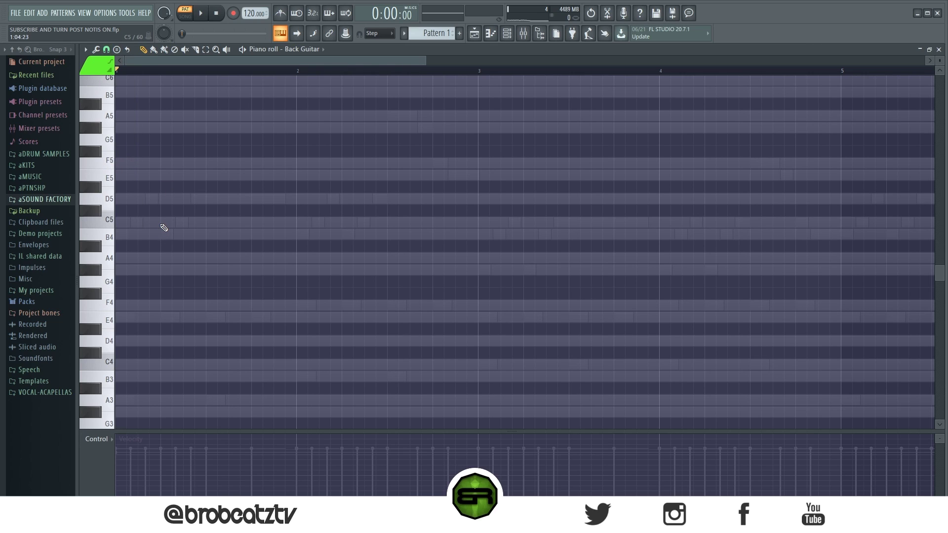
# Place short C5, B4 and A4 notes in bar 1 of the Back Guitar and start playback to check them.
pyautogui.click(165, 222)
pyautogui.moveTo(189, 222); pyautogui.dragTo(169, 221)
pyautogui.click(185, 234)
pyautogui.click(208, 258)
pyautogui.press('space')
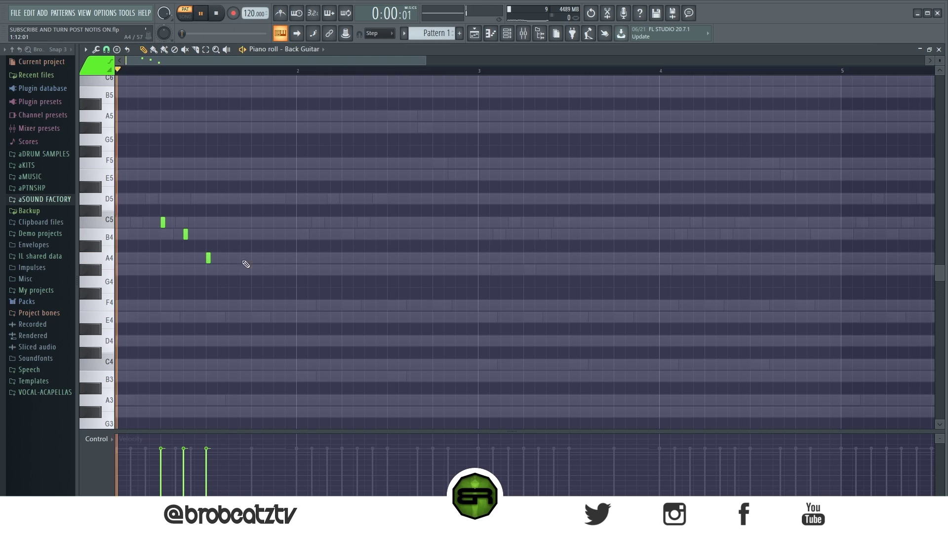
pyautogui.press('space')
# Add short C5, B4 and D5 notes in bar 2 of the Back Guitar and play the pattern.
pyautogui.click(344, 222)
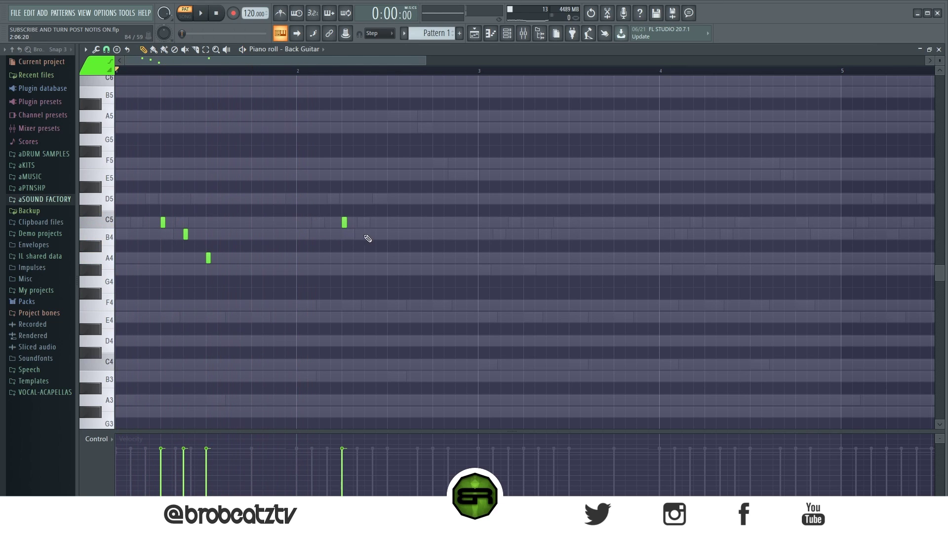
pyautogui.click(391, 200)
pyautogui.press('space')
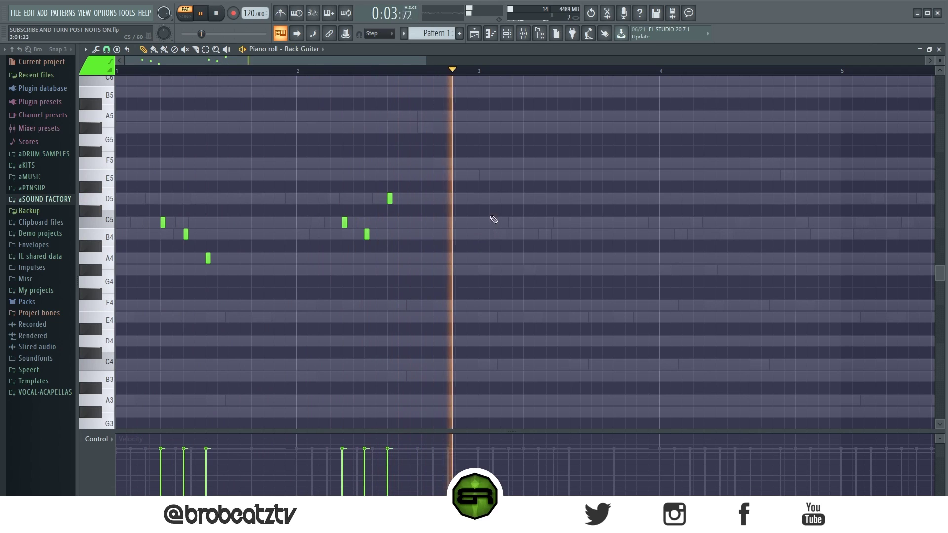
pyautogui.press('space')
# Try short D5, C5 and B4 notes in bar 3 of the Back Guitar and play the pattern.
pyautogui.click(526, 198)
pyautogui.click(548, 222)
pyautogui.click(571, 245)
pyautogui.moveTo(571, 242); pyautogui.dragTo(571, 231)
pyautogui.press('space')
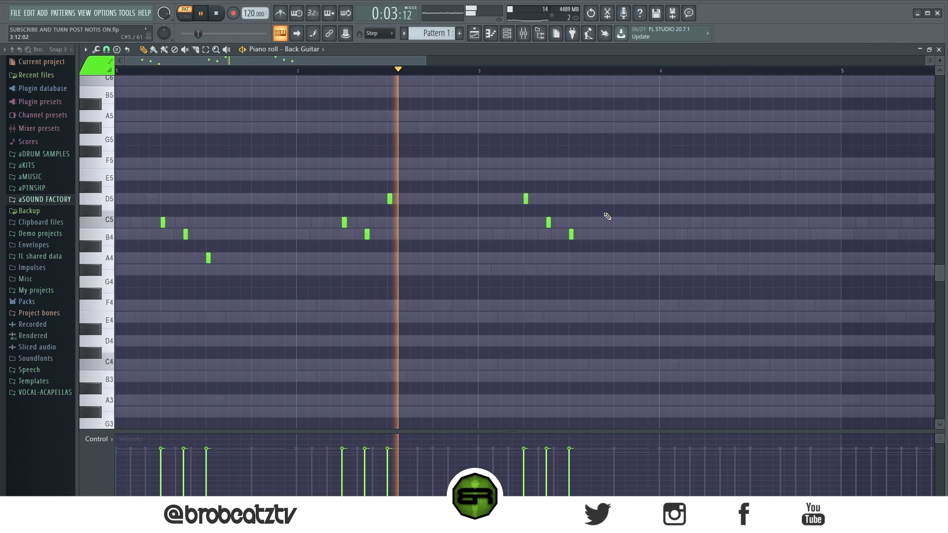
pyautogui.press('space')
# Delete all the Back Guitar notes in bars 1 to 3.
pyautogui.rightClick(571, 234)
pyautogui.rightClick(526, 198)
pyautogui.rightClick(548, 222)
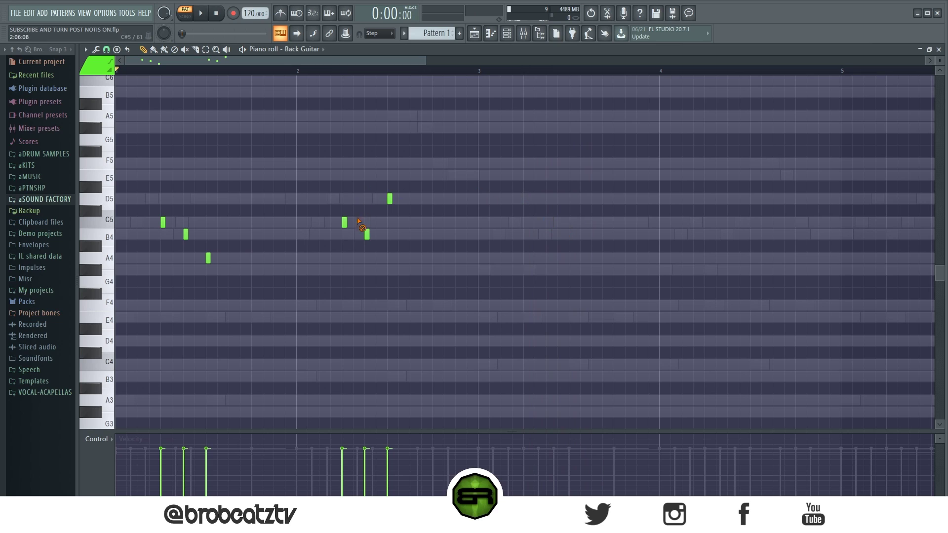
pyautogui.rightClick(344, 223)
pyautogui.rightClick(390, 198)
pyautogui.rightClick(367, 233)
pyautogui.rightClick(185, 234)
pyautogui.rightClick(164, 222)
pyautogui.rightClick(207, 257)
# With the snap set to 1/3 beat, place three short A5 notes in bar 1, raise their velocity and play them.
pyautogui.click(106, 49)
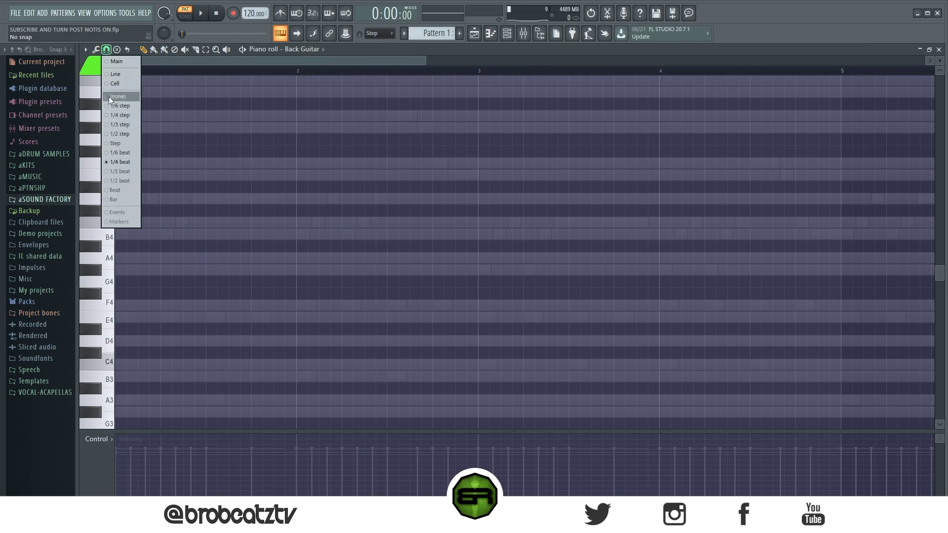
pyautogui.click(118, 172)
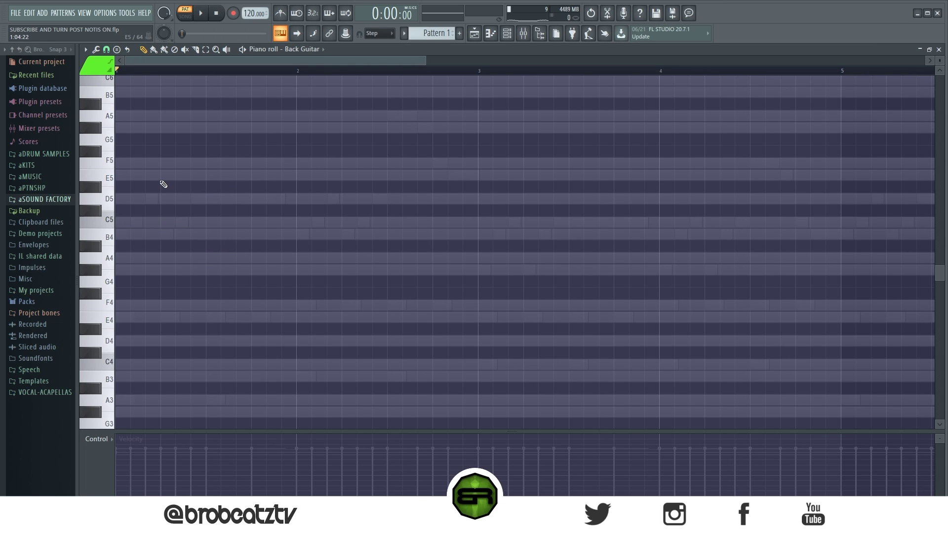
pyautogui.scroll(3, 174, 263)
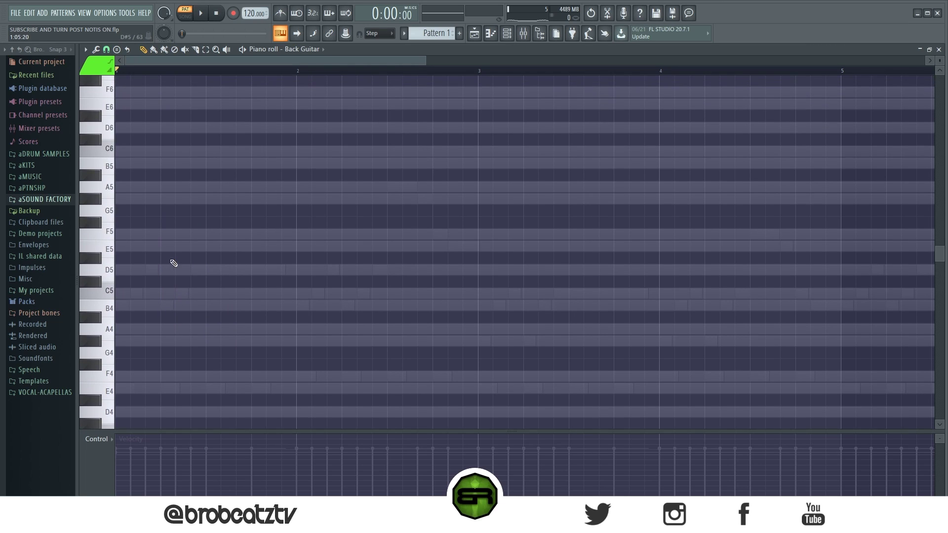
pyautogui.click(162, 187)
pyautogui.click(177, 187)
pyautogui.click(193, 187)
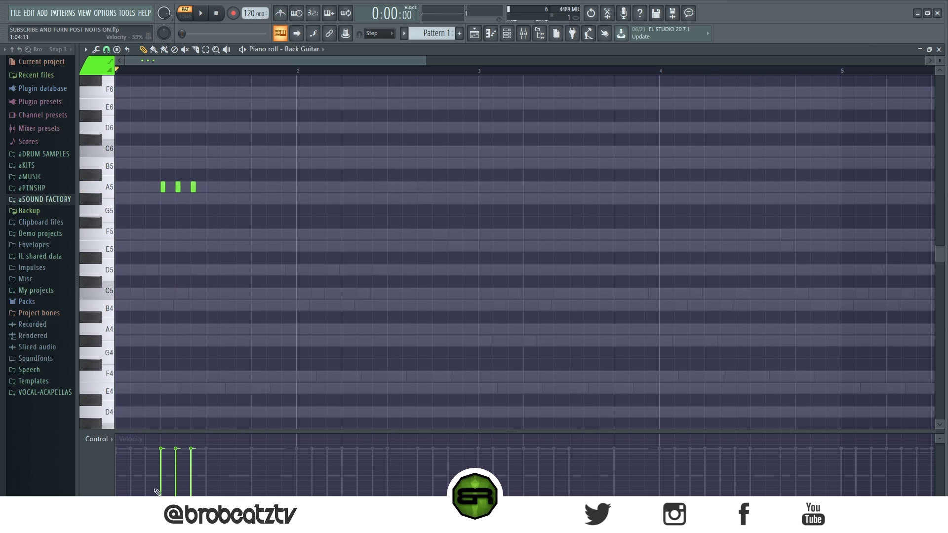
pyautogui.press('space')
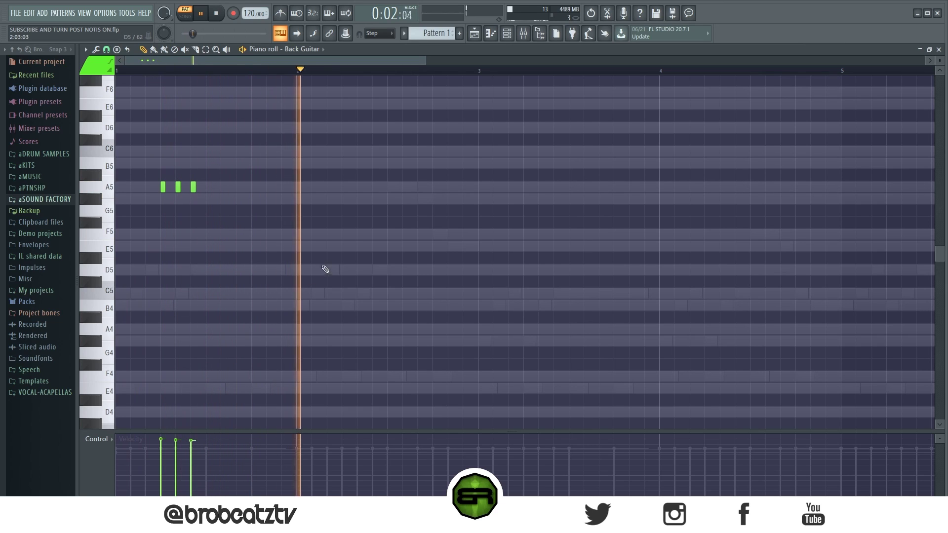
pyautogui.press('space')
# Copy the three short A5 notes of bar 1 into bar 2 as E5 notes.
pyautogui.hotkey('ctrl', 'a')
pyautogui.moveTo(161, 194); pyautogui.dragTo(338, 254)
pyautogui.click(393, 296)
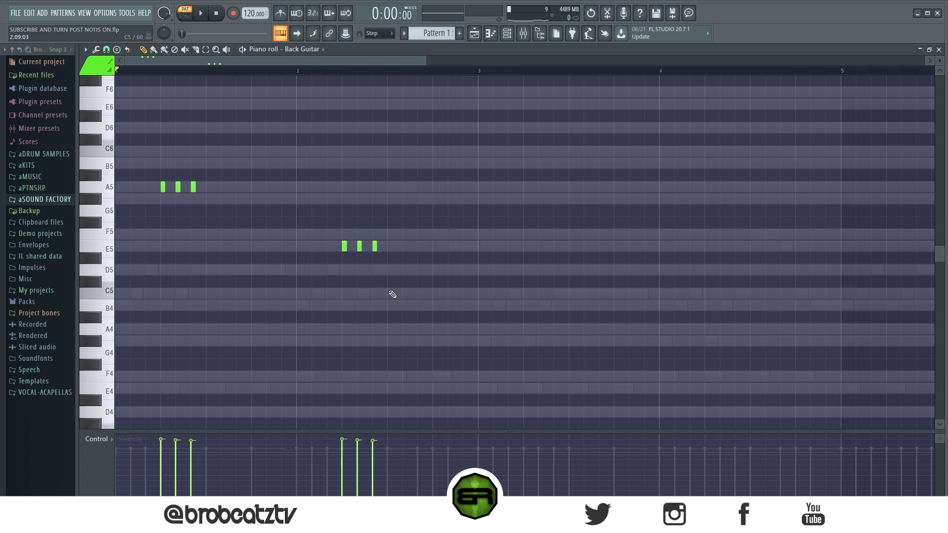
# Follow the bar 2 E5 notes with a C5 and a B4, each just under one beat long.
pyautogui.click(390, 293)
pyautogui.click(435, 305)
pyautogui.moveTo(437, 303); pyautogui.dragTo(471, 306)
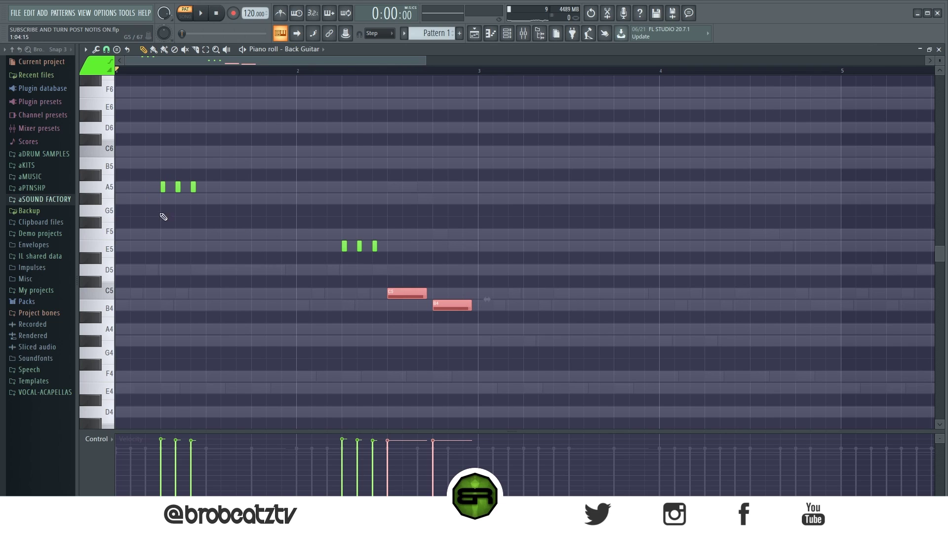
pyautogui.click(313, 286)
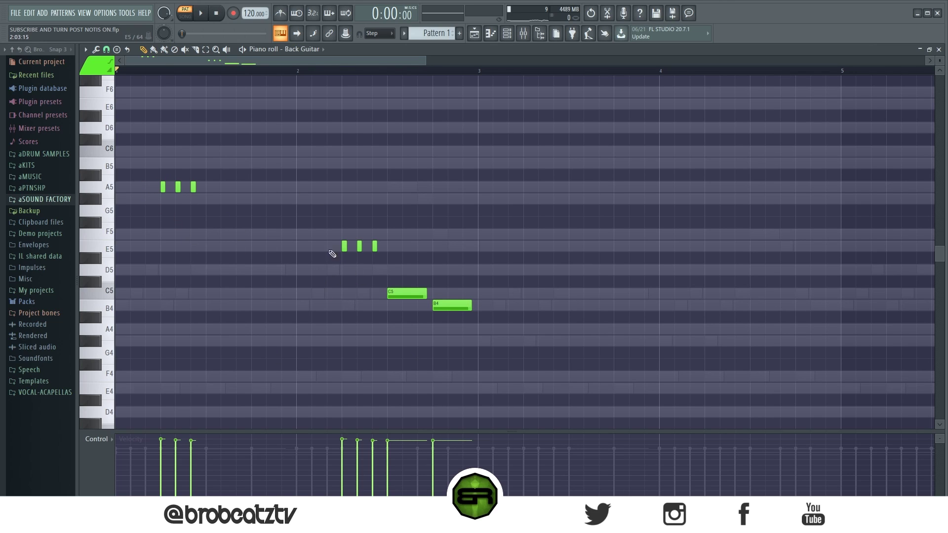
pyautogui.moveTo(120, 238); pyautogui.dragTo(734, 250)
pyautogui.moveTo(268, 182); pyautogui.dragTo(94, 204)
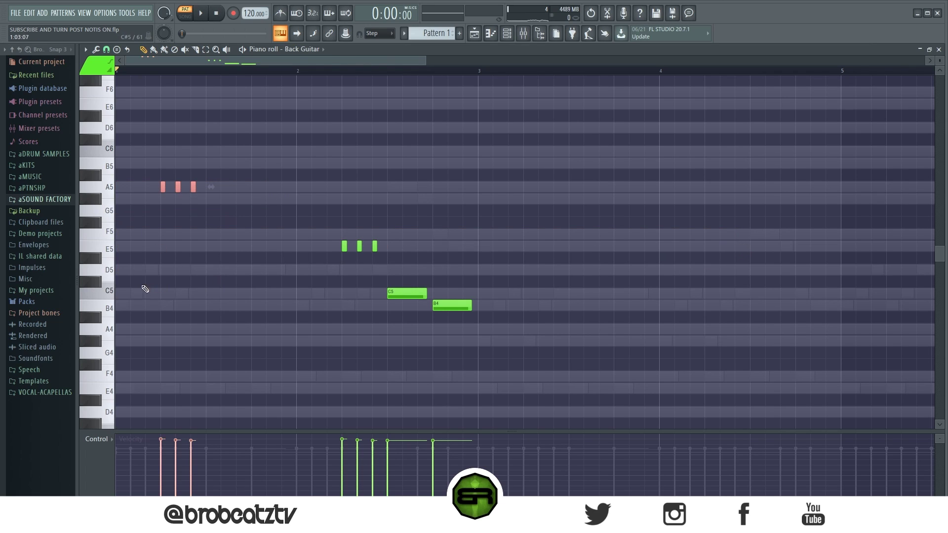
pyautogui.moveTo(122, 289); pyautogui.dragTo(465, 310)
pyautogui.keyDown('ctrl'); pyautogui.click(564, 288); pyautogui.keyUp('ctrl')
# Duplicate the three E5 notes of bar 2 into bar 3, and copy those into bar 4 as D5 notes during playback.
pyautogui.moveTo(272, 230); pyautogui.dragTo(419, 249)
pyautogui.press('space')
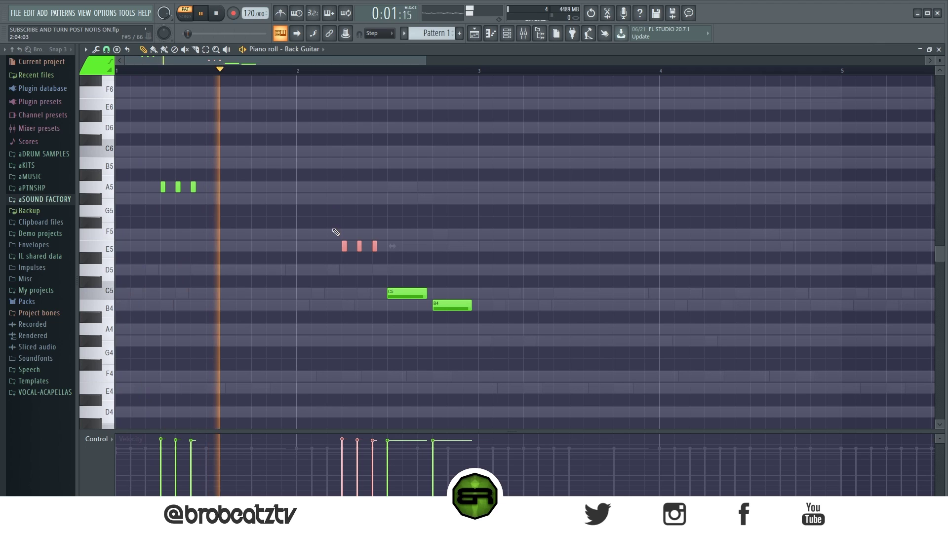
pyautogui.hotkey('ctrl', 'b')
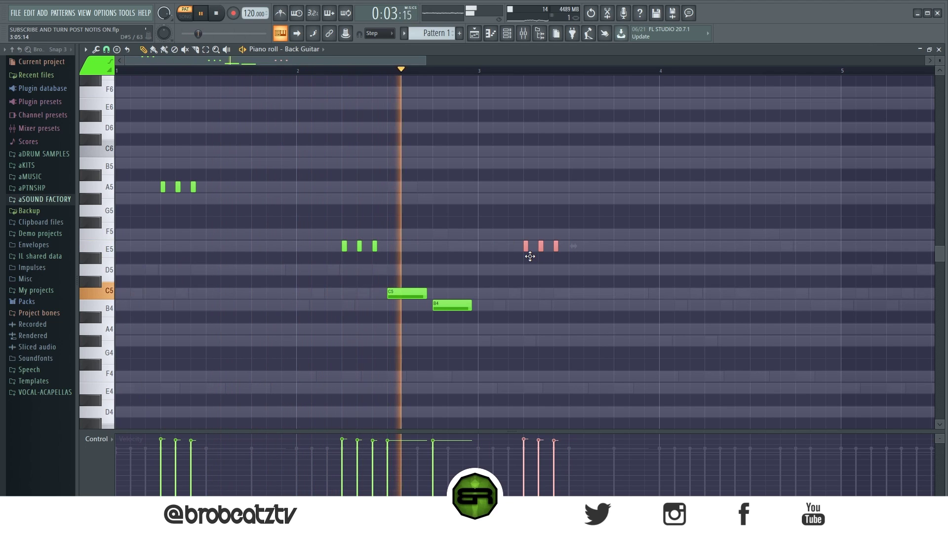
pyautogui.moveTo(526, 249); pyautogui.dragTo(706, 277)
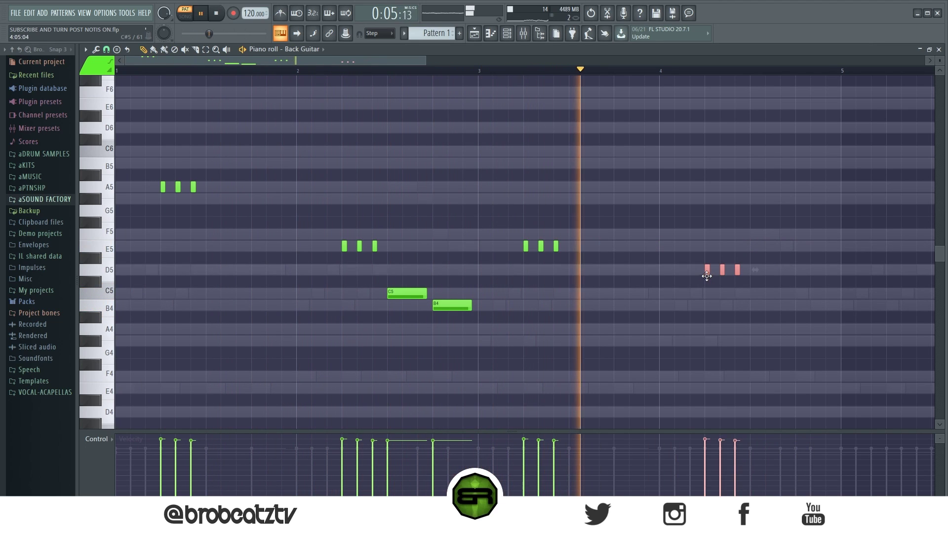
pyautogui.press('space')
# Follow the bar 4 D5 notes with a C5 and a B4, each just under one beat long.
pyautogui.click(752, 293)
pyautogui.click(797, 305)
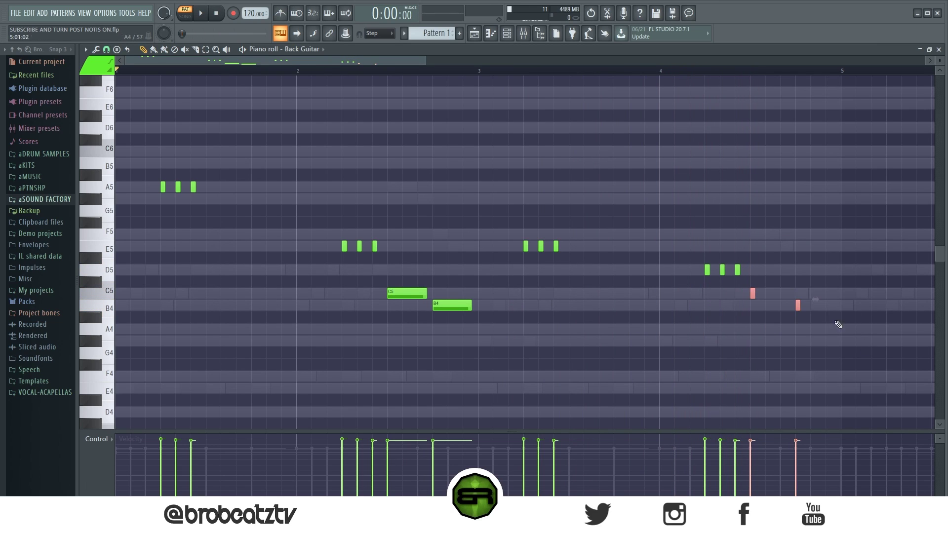
pyautogui.moveTo(800, 307); pyautogui.dragTo(838, 312)
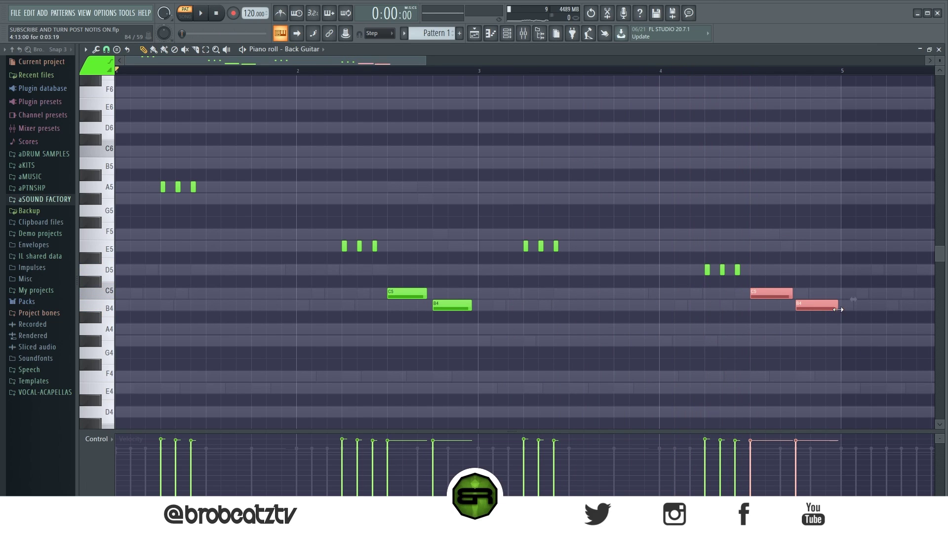
# Duplicate all Back Guitar notes of bars 1 to 4 into bars 5 to 8.
pyautogui.keyDown('ctrl'); pyautogui.click(398, 145); pyautogui.keyUp('ctrl')
pyautogui.scroll(-4, 386, 80)
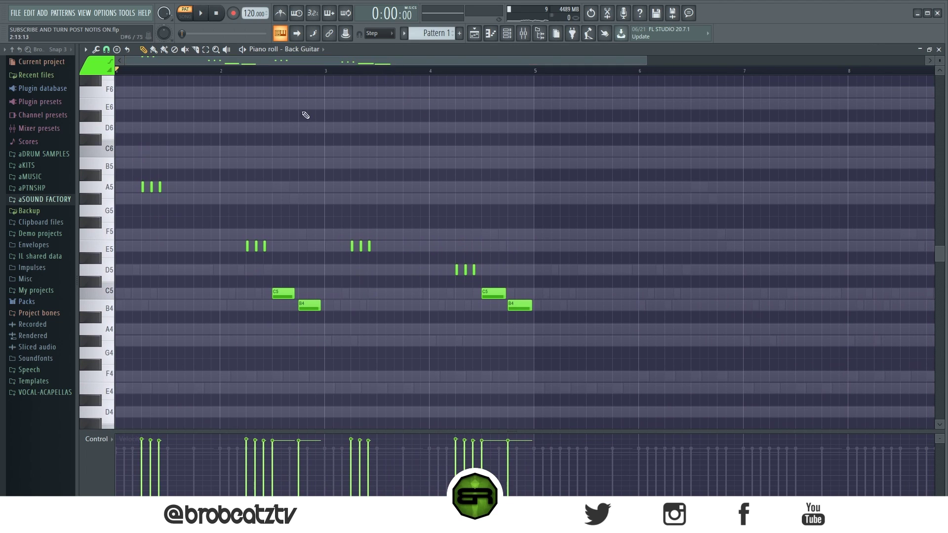
pyautogui.hotkey('ctrl', 'a')
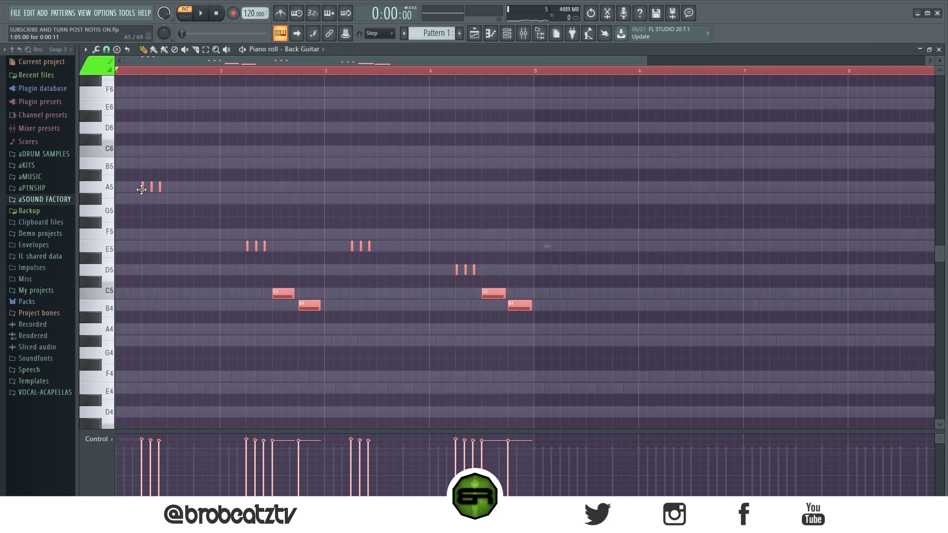
pyautogui.hotkey('ctrl', 'b')
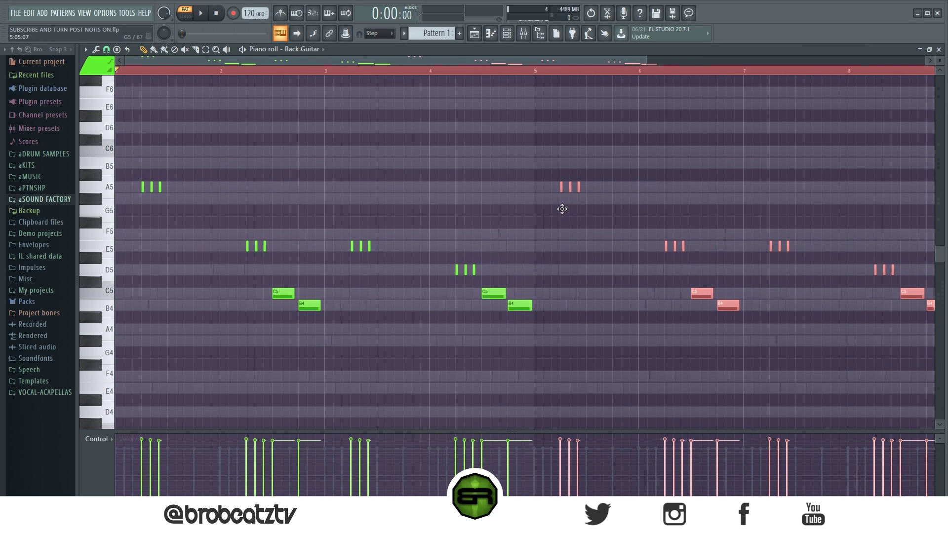
pyautogui.hotkey('ctrl', 'd')
# Add a short C6 above the first A5 of bar 5 and a D5 just under two beats long in bar 7.
pyautogui.click(563, 150)
pyautogui.moveTo(582, 152); pyautogui.dragTo(559, 162)
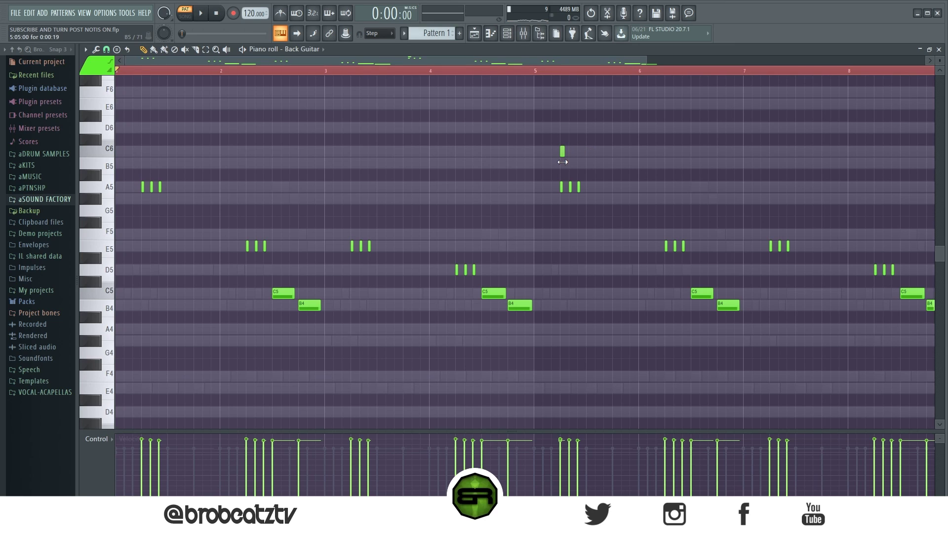
pyautogui.moveTo(457, 60); pyautogui.dragTo(548, 76)
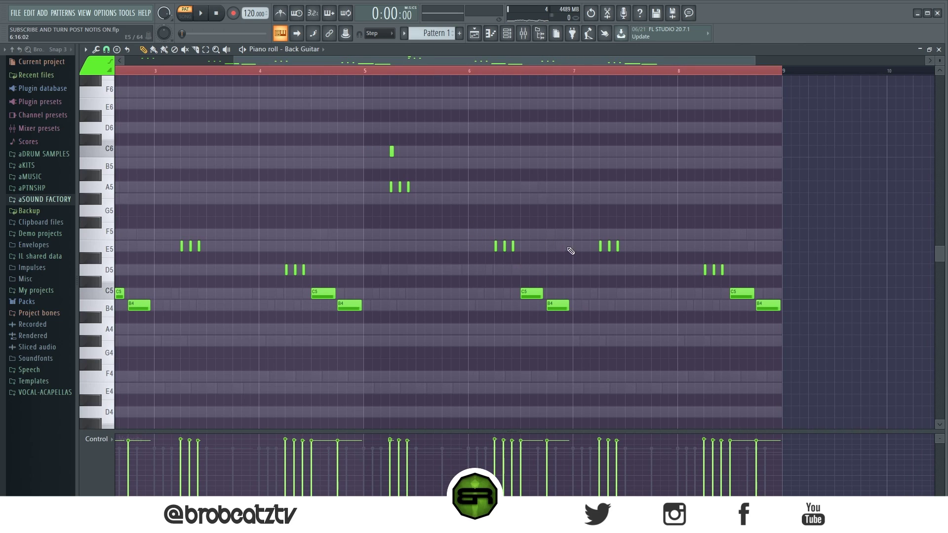
pyautogui.click(627, 270)
pyautogui.moveTo(628, 271)
pyautogui.mouseDown()
pyautogui.moveTo(684, 273)
pyautogui.moveTo(669, 277)
pyautogui.mouseUp()
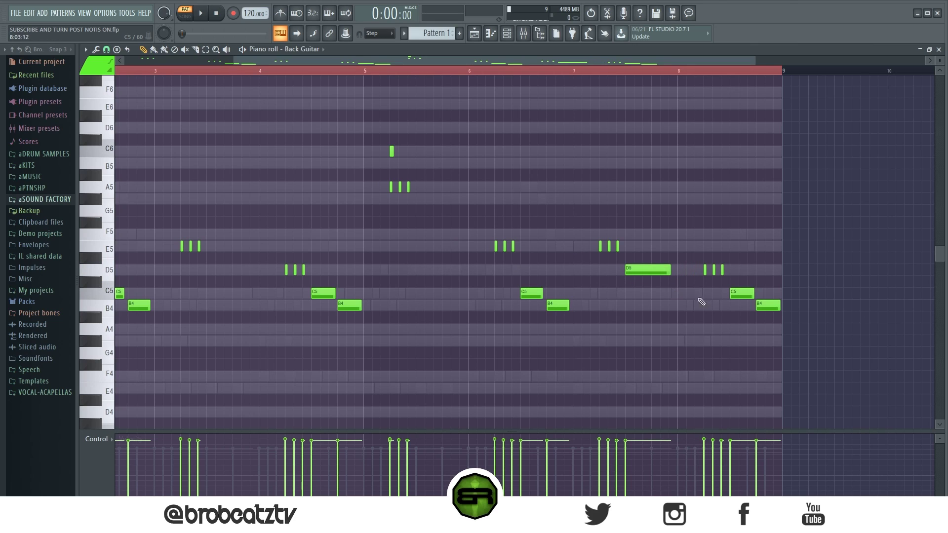
pyautogui.press('space')
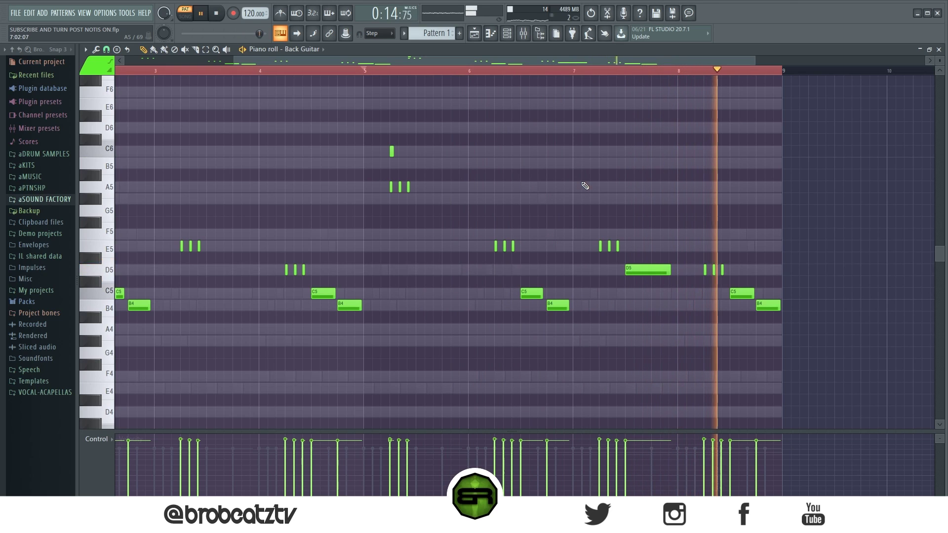
pyautogui.press('space')
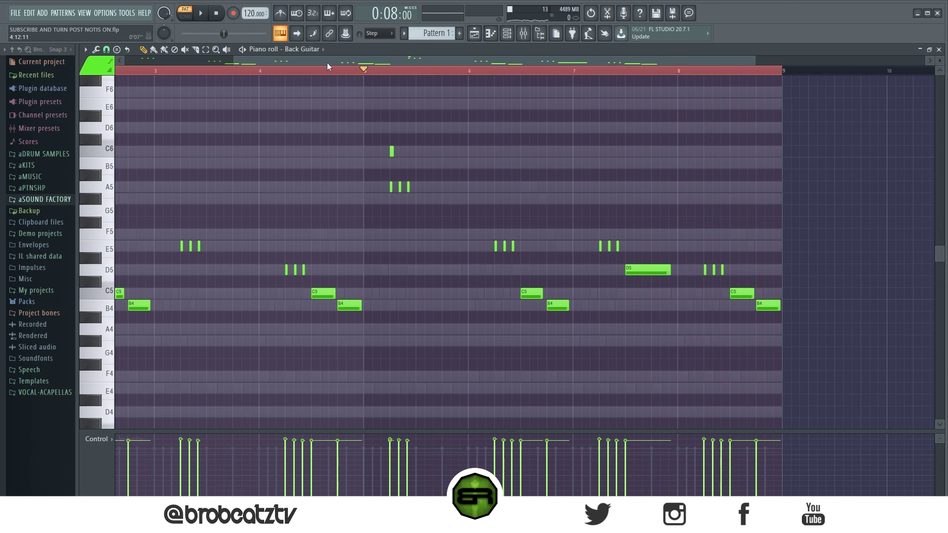
pyautogui.moveTo(327, 62); pyautogui.dragTo(191, 62)
# Copy the Main Guitar notes into the Strings channel and open its piano roll.
pyautogui.click(512, 38)
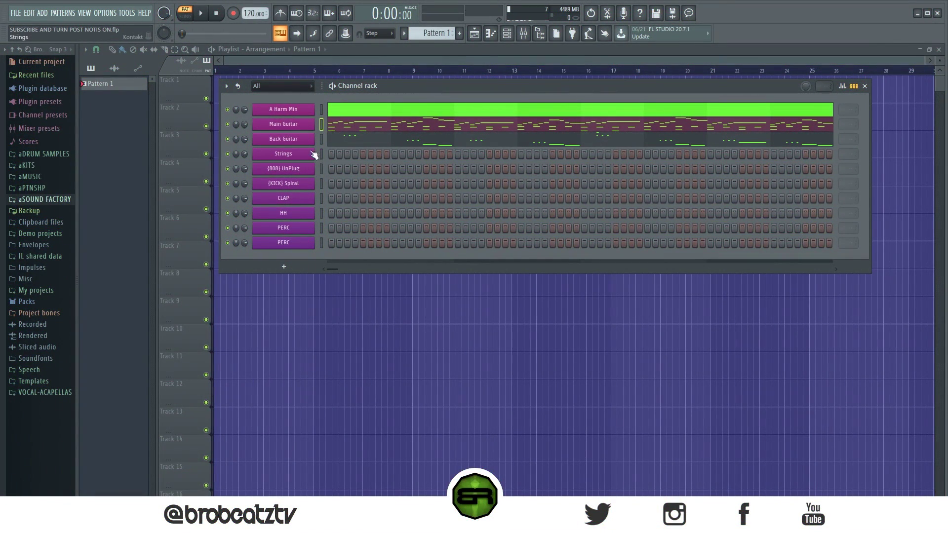
pyautogui.rightClick(290, 126)
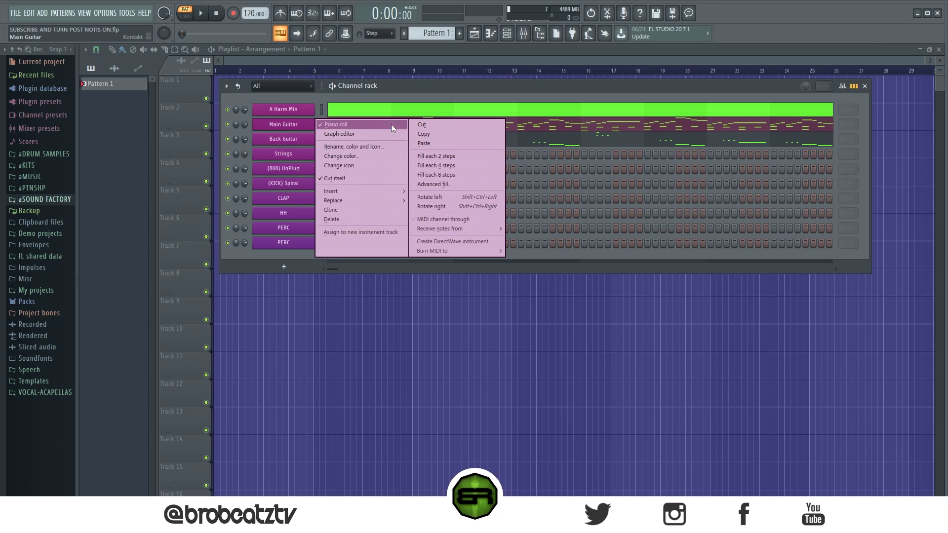
pyautogui.click(416, 134)
pyautogui.rightClick(317, 161)
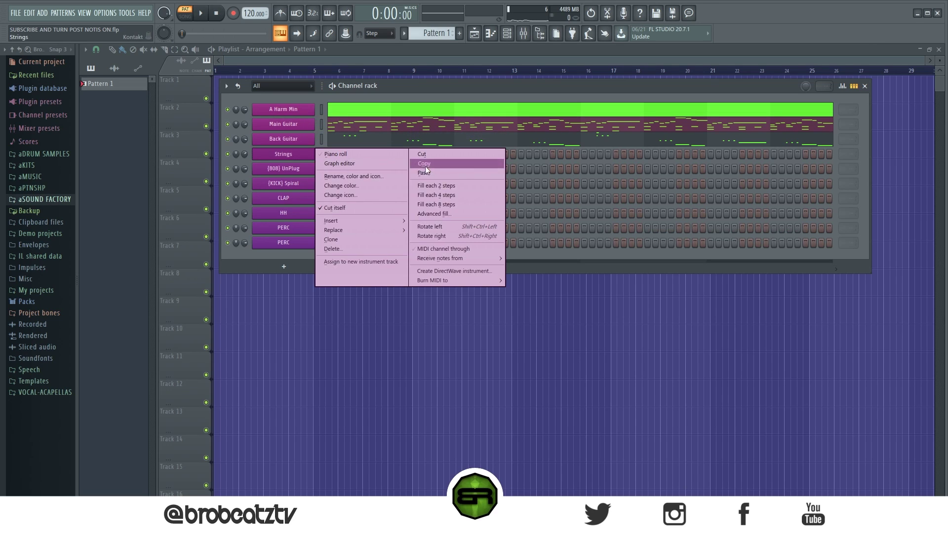
pyautogui.click(425, 174)
pyautogui.click(377, 159)
pyautogui.scroll(-2, 275, 74)
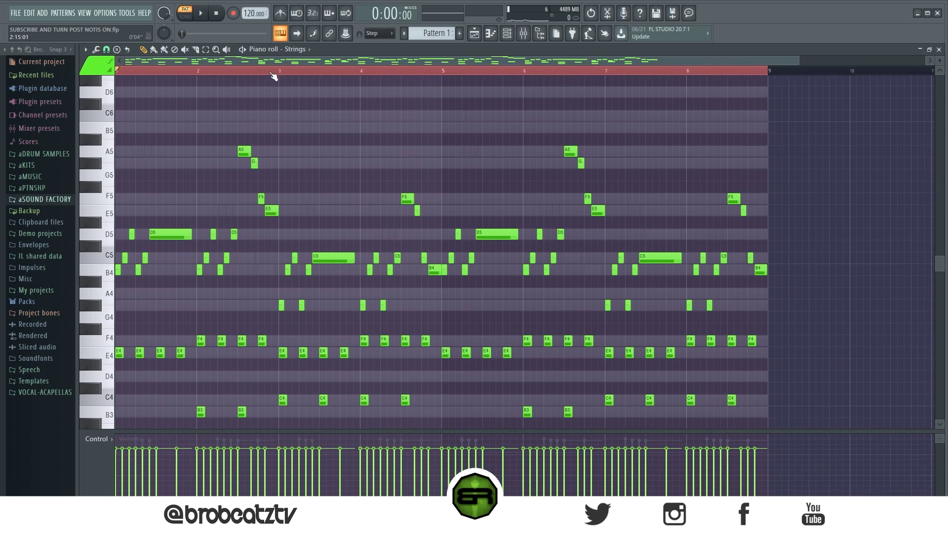
# Delete every Strings note above B4 across all eight bars.
pyautogui.moveTo(810, 135); pyautogui.dragTo(37, 264)
pyautogui.press('Delete')
pyautogui.scroll(-2, 271, 226)
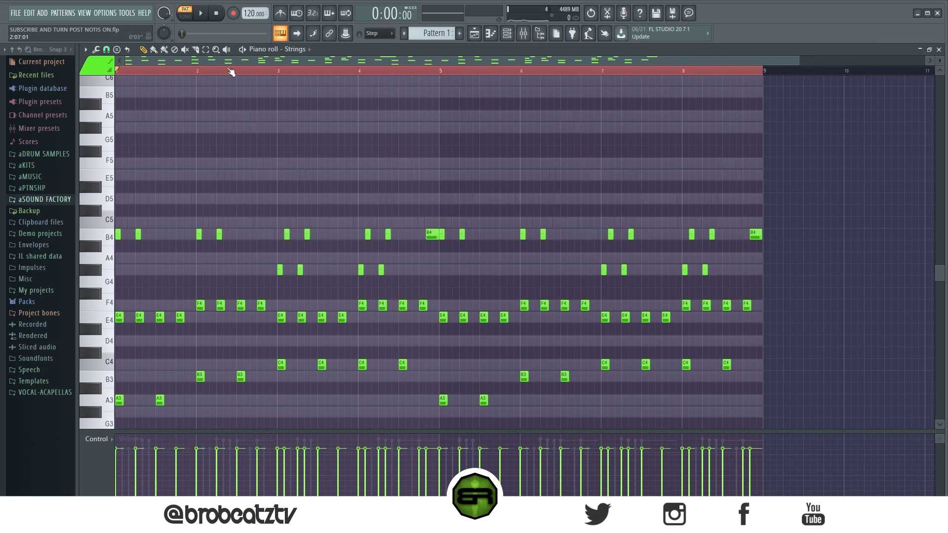
pyautogui.scroll(2, 204, 58)
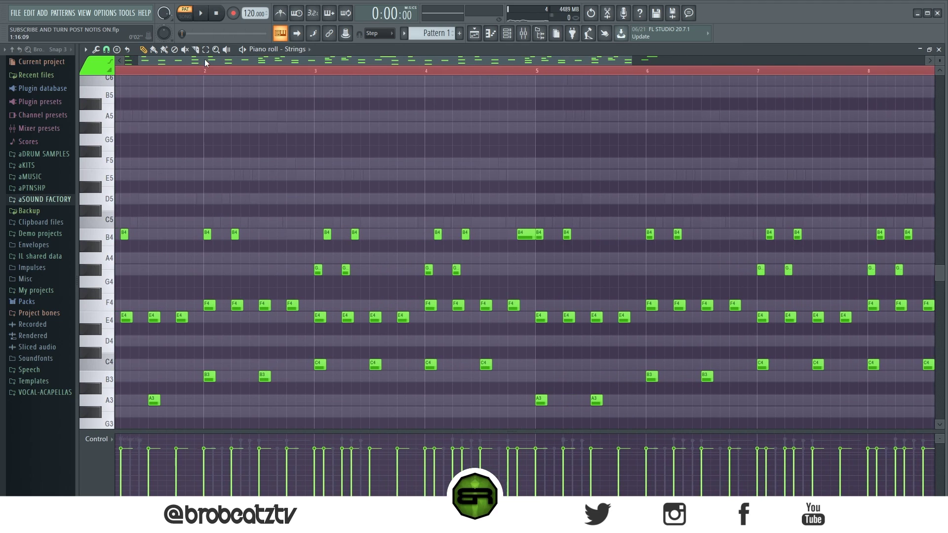
pyautogui.click(106, 49)
pyautogui.click(119, 147)
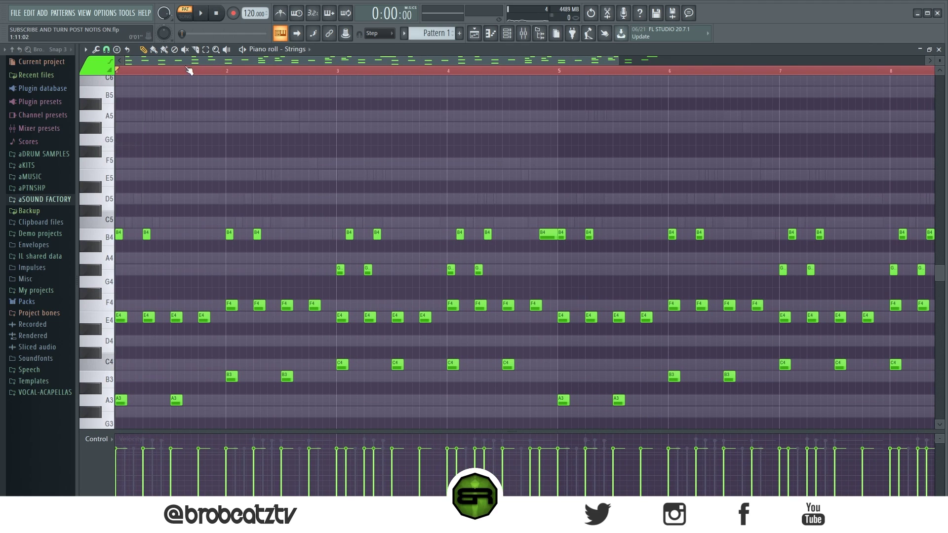
pyautogui.scroll(3, 191, 69)
pyautogui.scroll(-1, 275, 186)
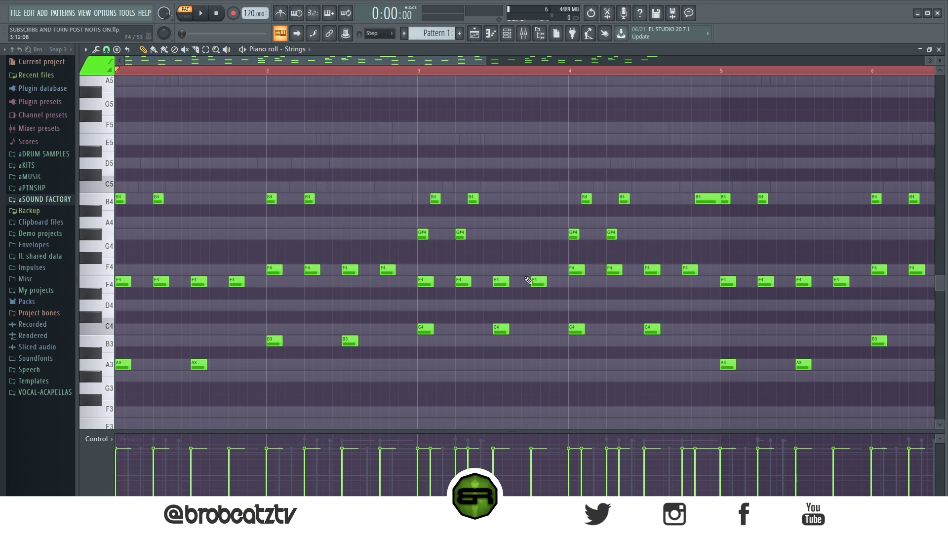
# Align bar 3's two B4 notes with the G#4 notes and replace the two E4 notes beneath with equally short ones.
pyautogui.moveTo(434, 199); pyautogui.dragTo(459, 200)
pyautogui.rightClick(464, 283)
pyautogui.rightClick(423, 284)
pyautogui.click(422, 284)
pyautogui.click(460, 283)
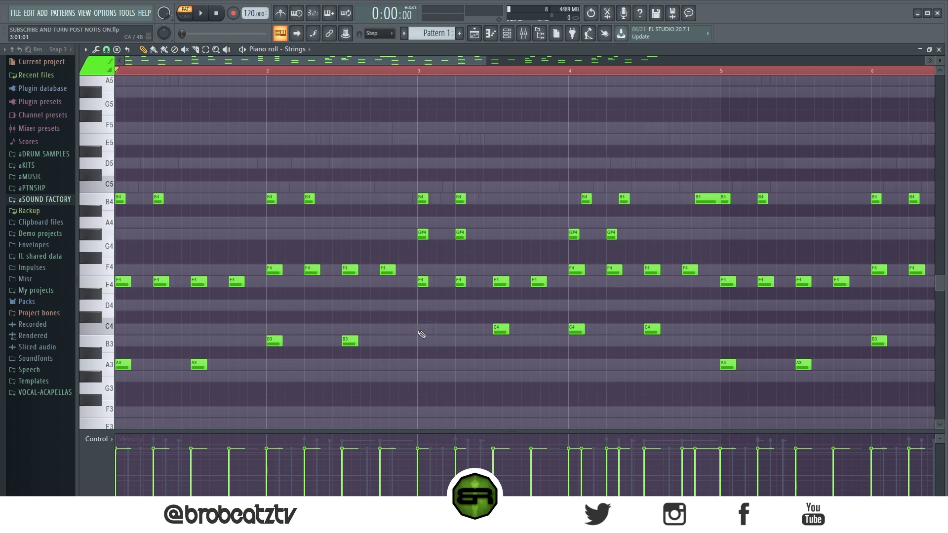
# Replace the F4 and B3 on the first beat of bar 2 with notes as short as the B4 above.
pyautogui.rightClick(269, 335)
pyautogui.rightClick(271, 270)
pyautogui.click(267, 270)
pyautogui.click(269, 342)
# Build short A3, E4 and B4 chords on the first two beats of bar 1.
pyautogui.rightClick(124, 282)
pyautogui.click(119, 282)
pyautogui.rightClick(122, 364)
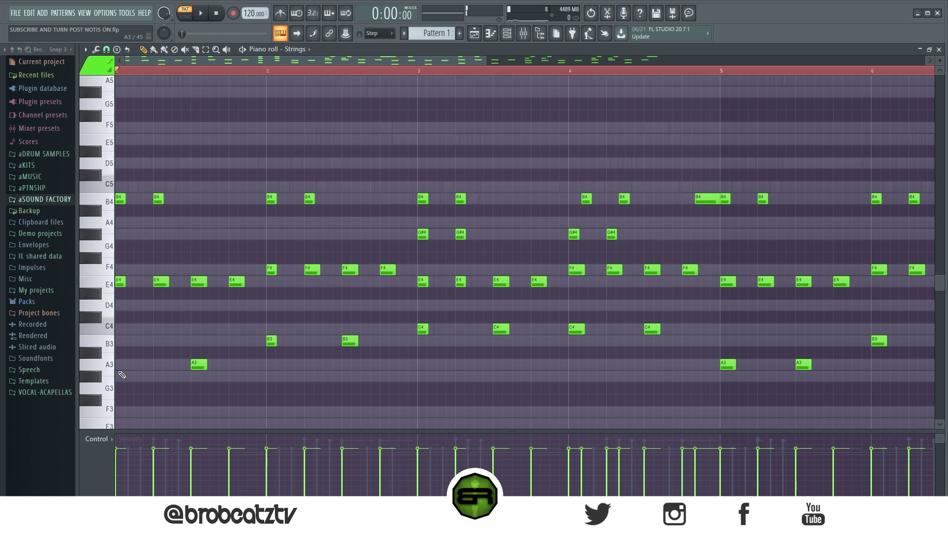
pyautogui.click(119, 367)
pyautogui.click(156, 365)
pyautogui.rightClick(161, 282)
pyautogui.click(156, 281)
# Clear the long E4 and A3 notes in bar 1's second half and copy the first two chords onto beats 3 and 4.
pyautogui.moveTo(168, 181); pyautogui.dragTo(111, 371)
pyautogui.rightClick(241, 285)
pyautogui.rightClick(198, 281)
pyautogui.rightClick(199, 364)
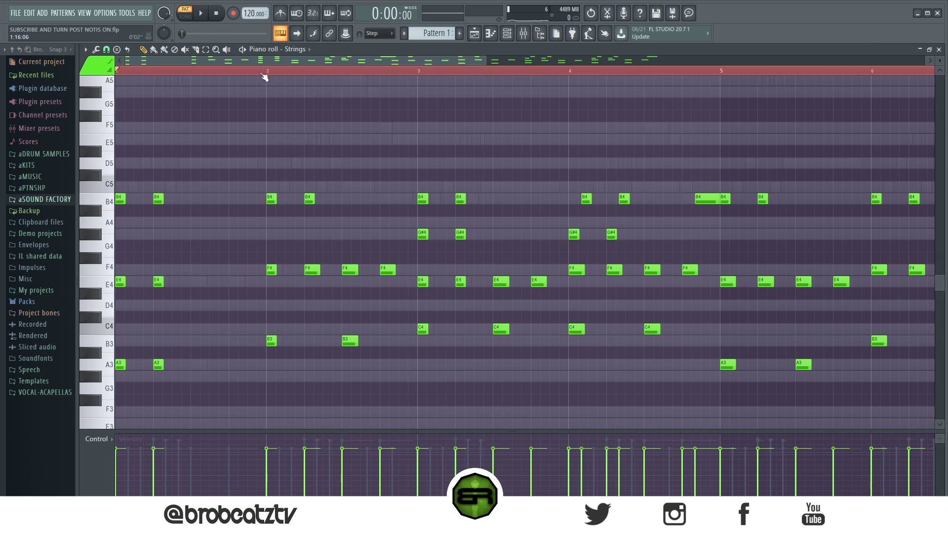
pyautogui.moveTo(198, 197); pyautogui.dragTo(195, 364)
pyautogui.press('space')
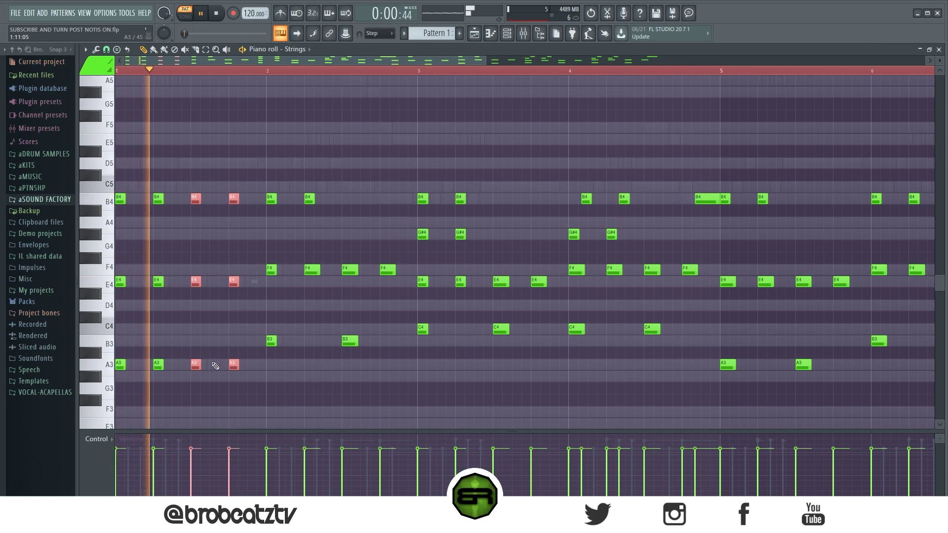
# Play back the Strings part and delete the A3, E4 and B4 chord on beat 3 of bar 1.
pyautogui.press('F6')
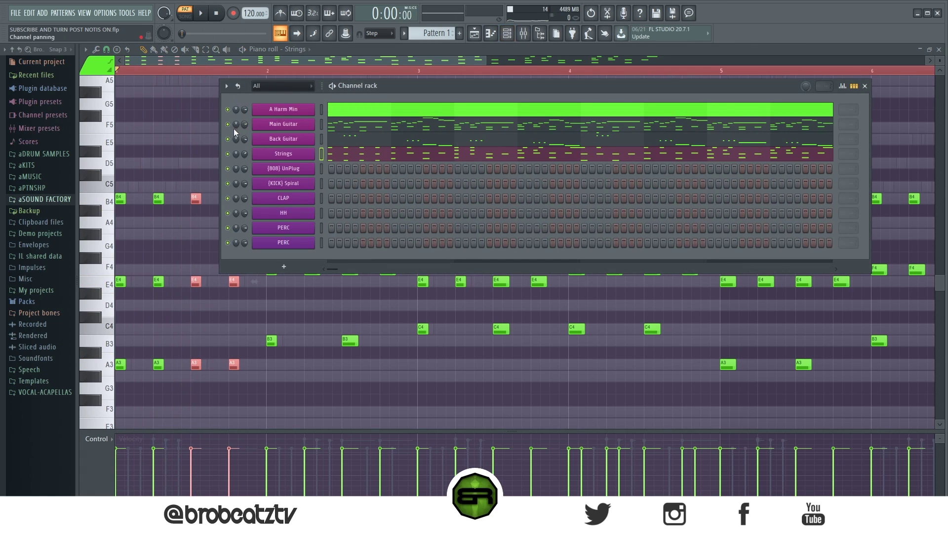
pyautogui.press('space')
pyautogui.keyDown('ctrl'); pyautogui.click(185, 146); pyautogui.keyUp('ctrl')
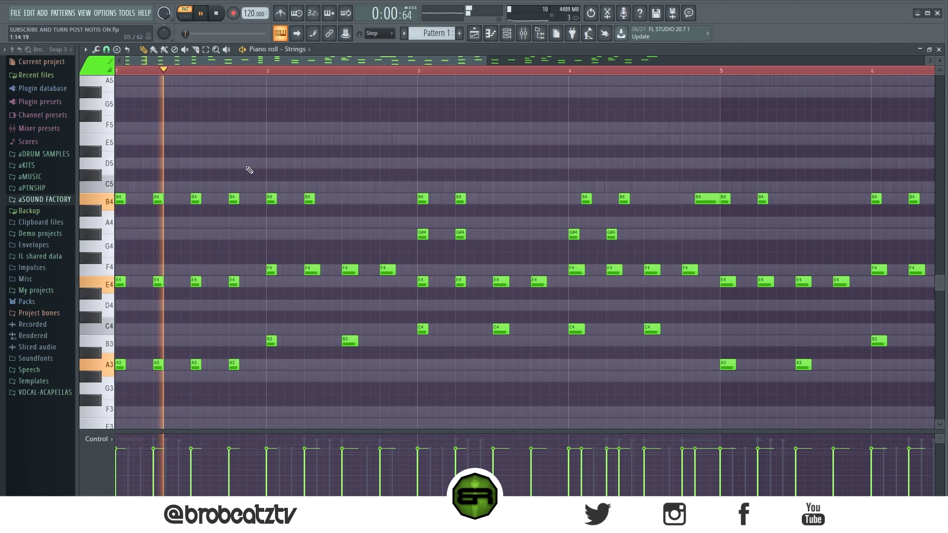
pyautogui.press('space')
pyautogui.rightClick(195, 199)
pyautogui.rightClick(195, 281)
pyautogui.rightClick(196, 363)
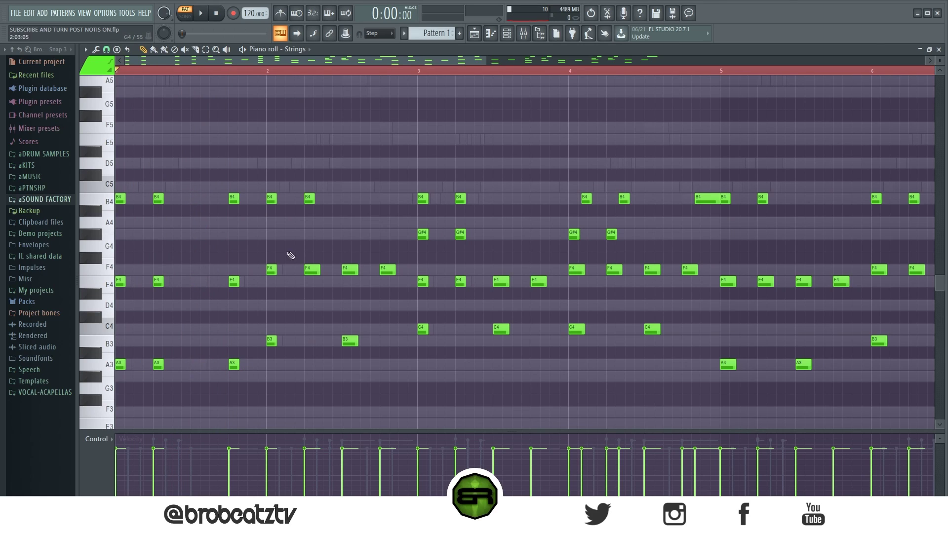
# Complete a short B3, F4 and B4 chord on beat 2 of bar 2, replacing the longer F4.
pyautogui.rightClick(310, 269)
pyautogui.click(309, 198)
pyautogui.click(306, 271)
pyautogui.click(306, 340)
# Remove bar 2's beat 3 notes and place a short B3, F4 and B4 chord on beat 4.
pyautogui.rightClick(349, 269)
pyautogui.rightClick(350, 340)
pyautogui.click(384, 340)
pyautogui.rightClick(387, 270)
pyautogui.click(383, 268)
pyautogui.click(382, 199)
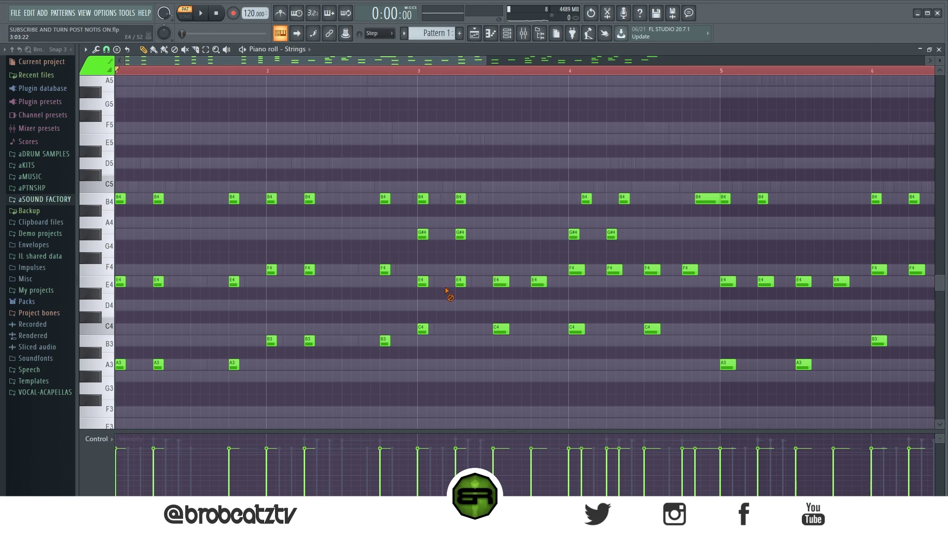
# Clear bar 3 after its first chord and copy that C4, E4, G#4 and B4 chord onto beats 2 and 4.
pyautogui.moveTo(560, 188); pyautogui.dragTo(450, 348)
pyautogui.press('Delete')
pyautogui.moveTo(494, 204); pyautogui.dragTo(409, 379)
pyautogui.moveTo(434, 186); pyautogui.dragTo(539, 202)
pyautogui.click(502, 195)
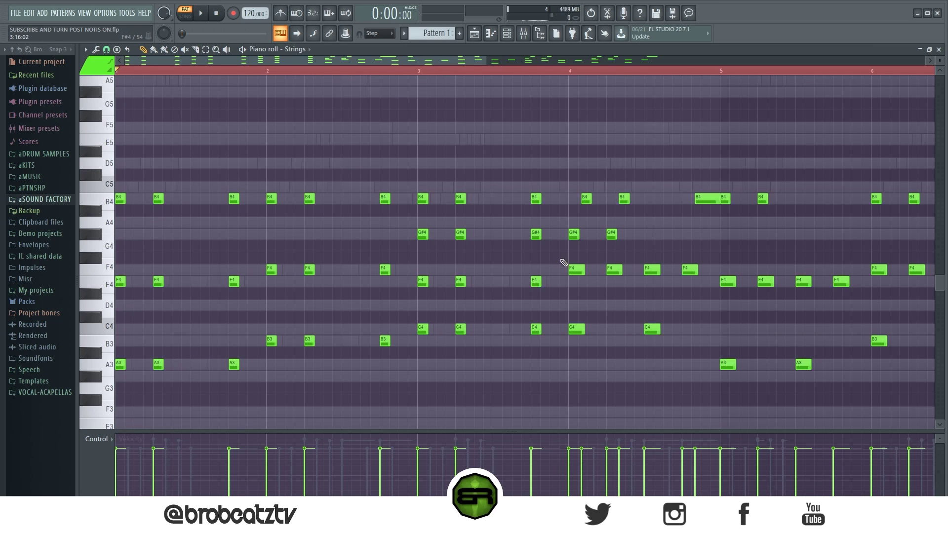
# Delete the notes of bar 4 and copy the three bar 3 chords into it.
pyautogui.moveTo(567, 158); pyautogui.dragTo(706, 370)
pyautogui.press('Delete')
pyautogui.moveTo(621, 351); pyautogui.dragTo(424, 159)
pyautogui.moveTo(422, 203); pyautogui.dragTo(574, 202)
pyautogui.click(549, 174)
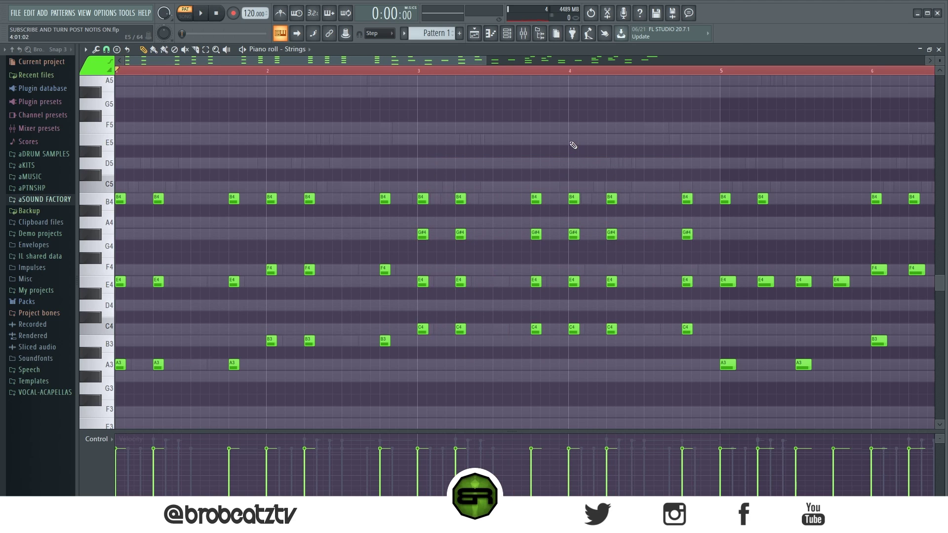
# Delete the Strings notes of bars 5 to 8 and duplicate the chords of bars 1 to 4 there.
pyautogui.scroll(-3, 428, 73)
pyautogui.moveTo(518, 165); pyautogui.dragTo(911, 380)
pyautogui.press('Delete')
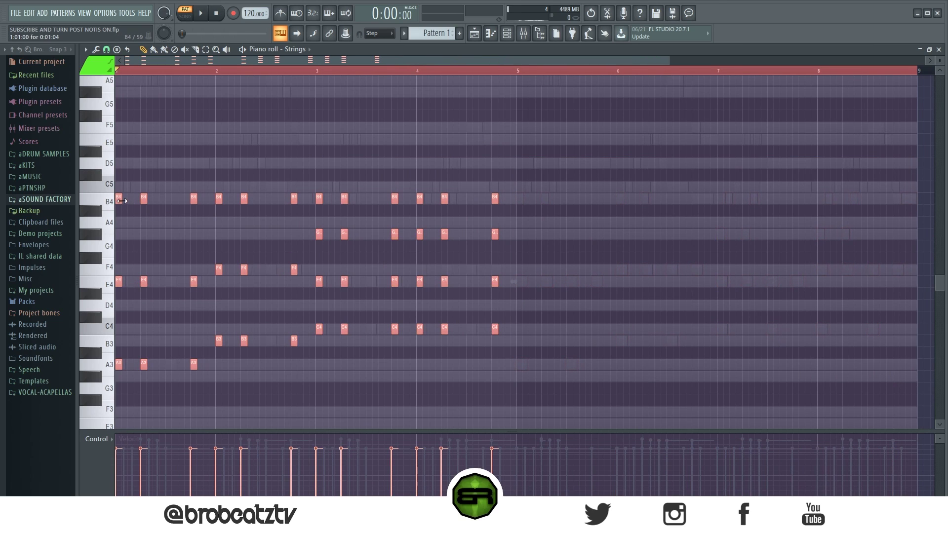
pyautogui.moveTo(120, 200); pyautogui.dragTo(523, 222)
pyautogui.keyDown('ctrl'); pyautogui.click(502, 163); pyautogui.keyUp('ctrl')
# Play back the Strings chords together with the guitars to check the harmony.
pyautogui.press('space')
pyautogui.press('space')
pyautogui.press('space')
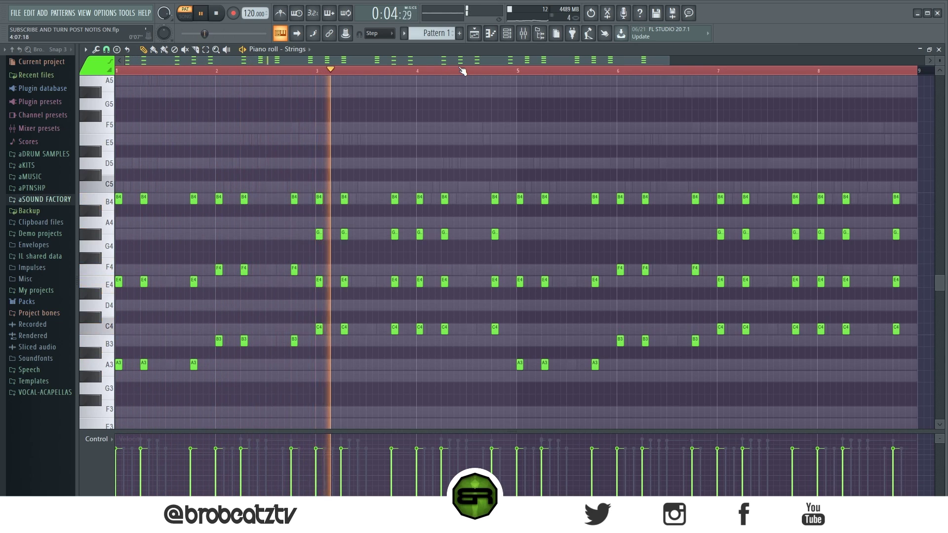
pyautogui.press('space')
pyautogui.press('space')
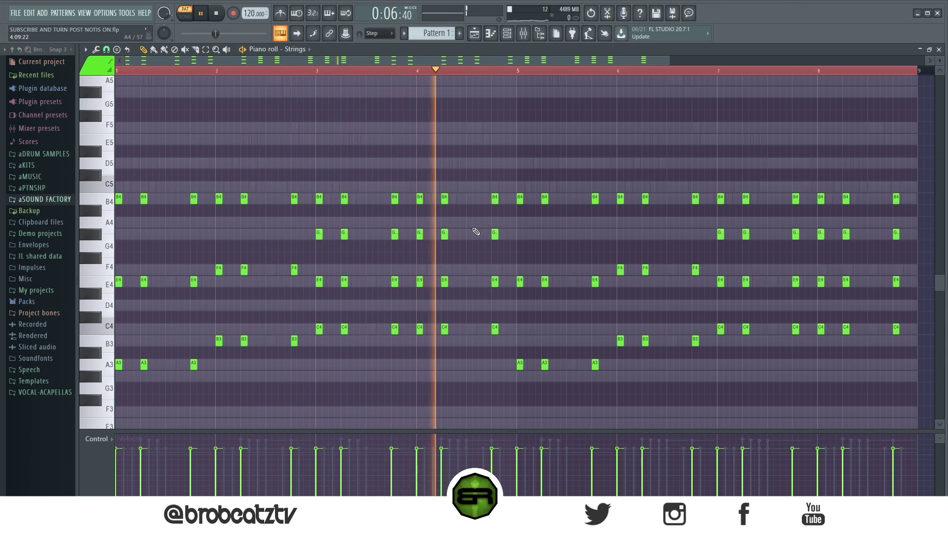
pyautogui.press('space')
# Try raising the G#4 notes of bars 3 and 4 to A4 and auditioning from just before bar 3.
pyautogui.moveTo(503, 229); pyautogui.dragTo(318, 222)
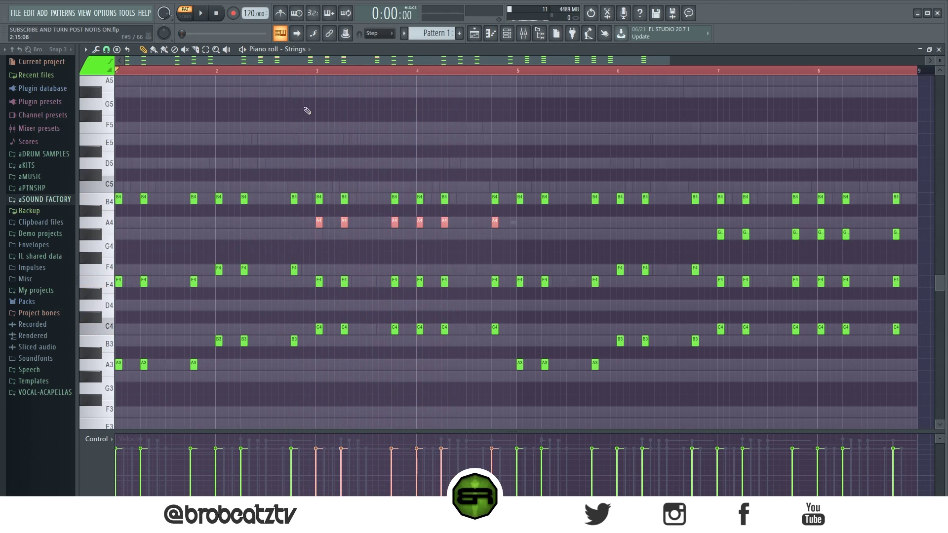
pyautogui.click(310, 70)
pyautogui.press('space')
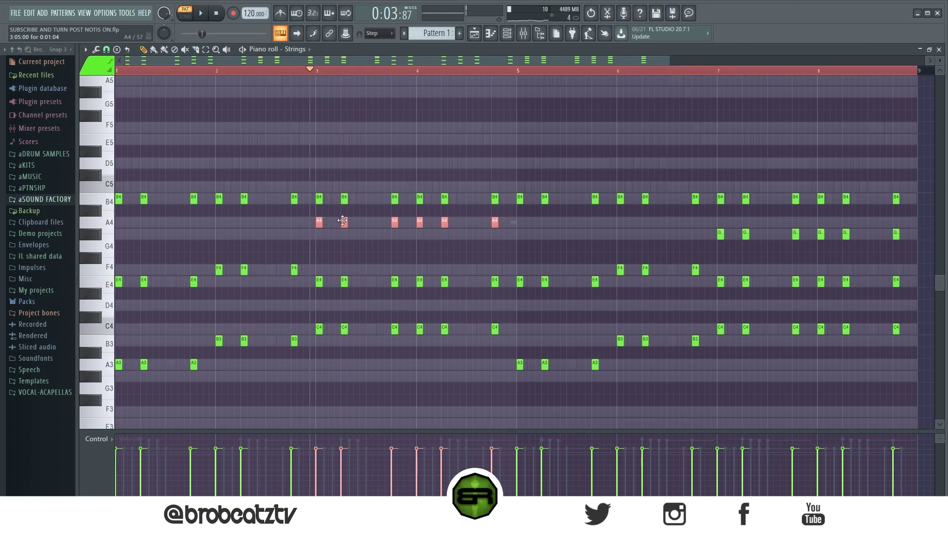
pyautogui.moveTo(344, 222); pyautogui.dragTo(345, 233)
# Lower the C4 notes of bars 3 and 4 to B3 and audition the chords.
pyautogui.moveTo(311, 320); pyautogui.dragTo(442, 332)
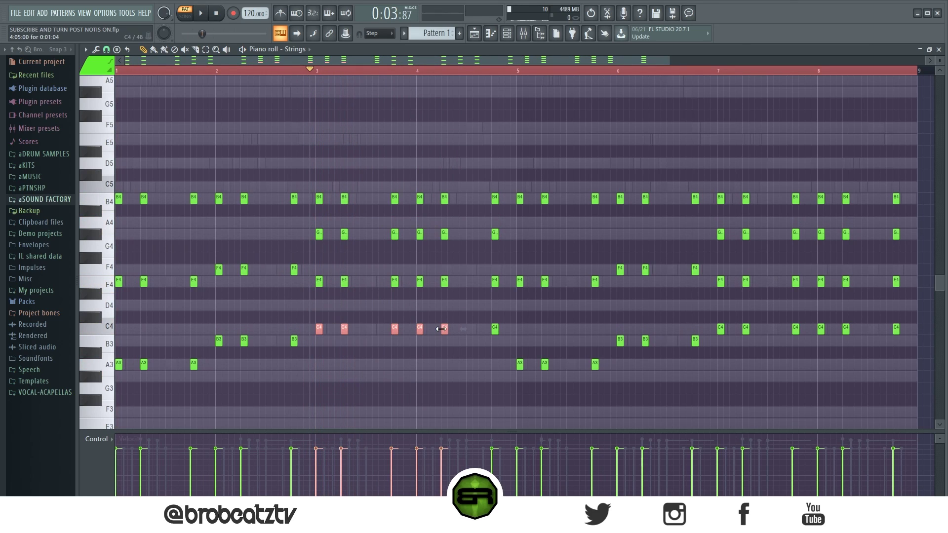
pyautogui.moveTo(521, 313); pyautogui.dragTo(318, 330)
pyautogui.press('space')
pyautogui.press('space')
pyautogui.moveTo(318, 329); pyautogui.dragTo(317, 340)
pyautogui.press('space')
# Lower the C4 notes of bars 7 and 8 to B3 and return to the channel rack.
pyautogui.moveTo(707, 312); pyautogui.dragTo(895, 341)
pyautogui.press('space')
pyautogui.keyDown('ctrl'); pyautogui.click(355, 69); pyautogui.keyUp('ctrl')
pyautogui.keyDown('ctrl'); pyautogui.scroll(3, 357, 63); pyautogui.keyUp('ctrl')
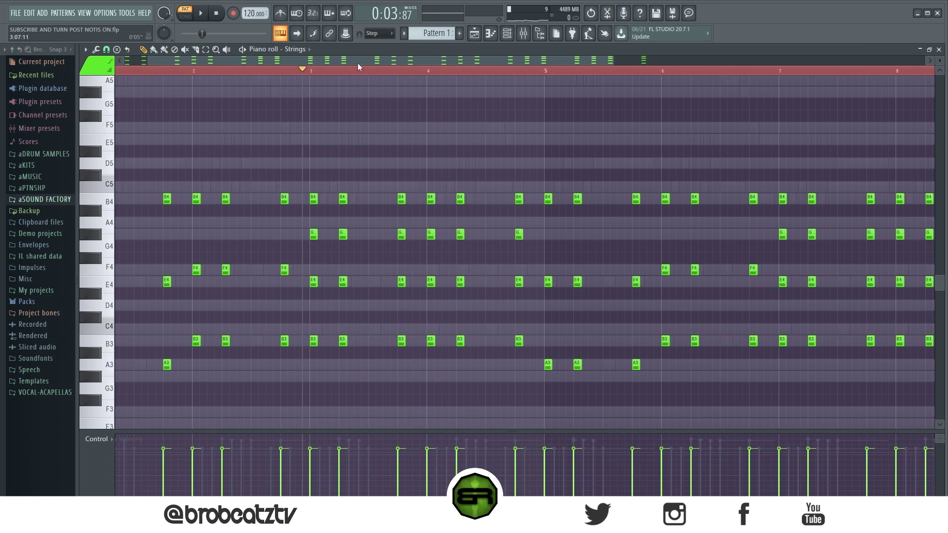
pyautogui.scroll(-2, 365, 148)
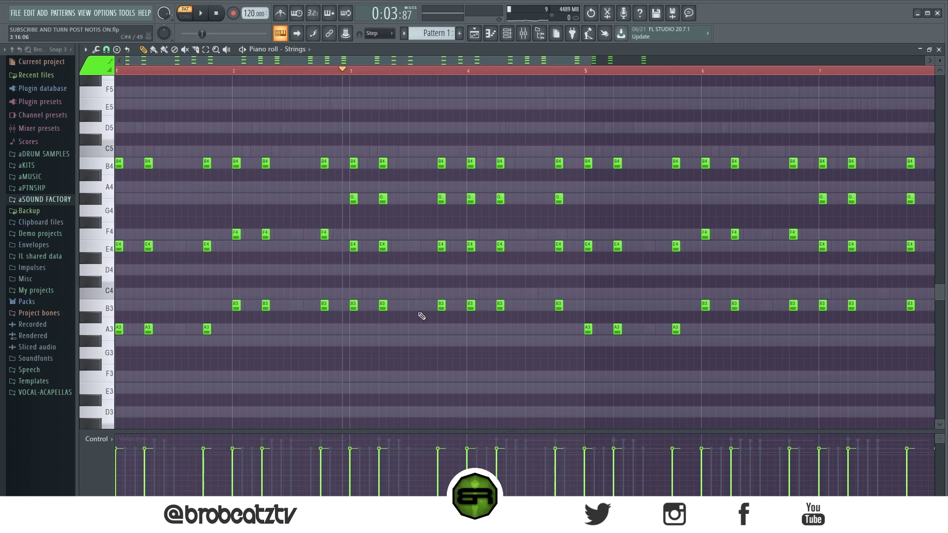
pyautogui.click(506, 33)
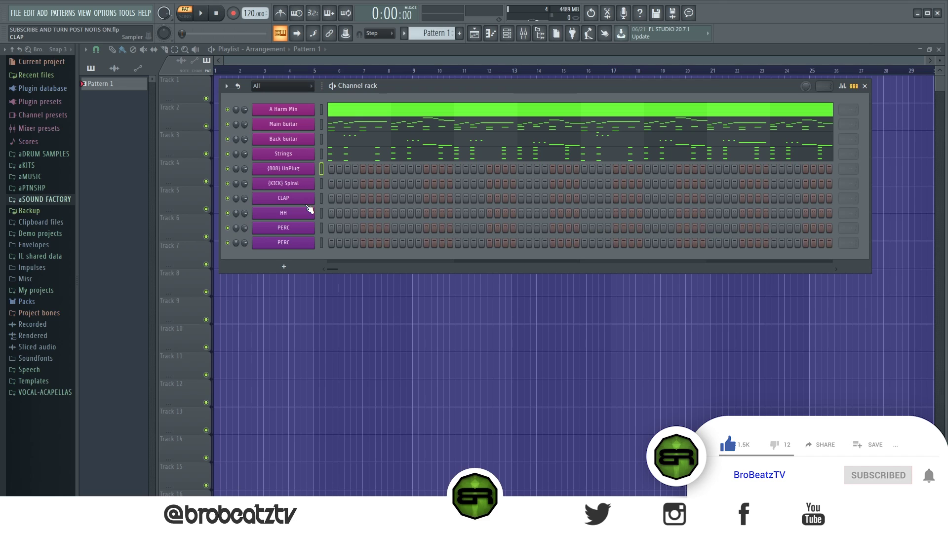
# Try three A4 notes, one and a half beats apart, in bar 1 of the [808] UnPlug piano roll.
pyautogui.rightClick(309, 169)
pyautogui.click(336, 171)
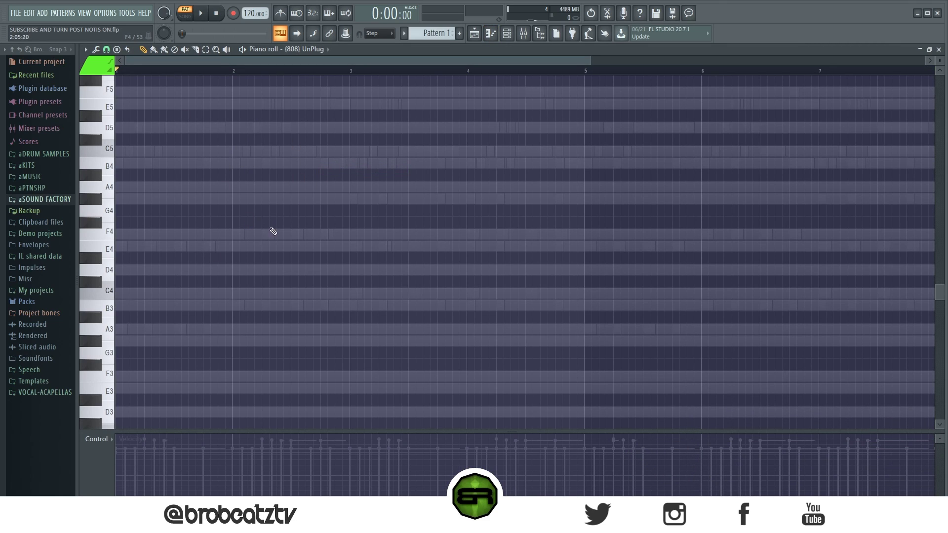
pyautogui.click(121, 187)
pyautogui.click(164, 187)
pyautogui.click(209, 188)
pyautogui.moveTo(232, 160); pyautogui.dragTo(93, 217)
pyautogui.moveTo(233, 72); pyautogui.dragTo(220, 111)
pyautogui.keyDown('ctrl'); pyautogui.click(228, 72); pyautogui.keyUp('ctrl')
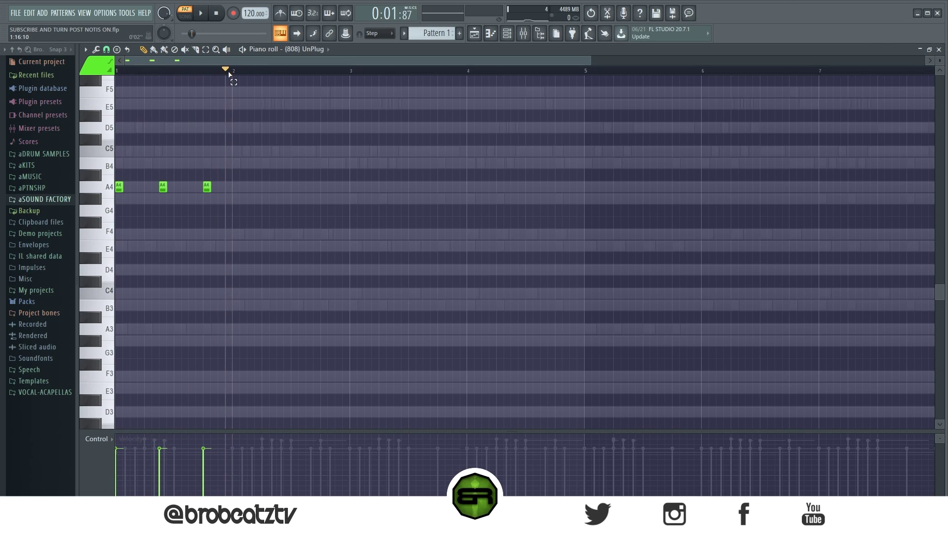
pyautogui.moveTo(229, 74); pyautogui.dragTo(97, 85)
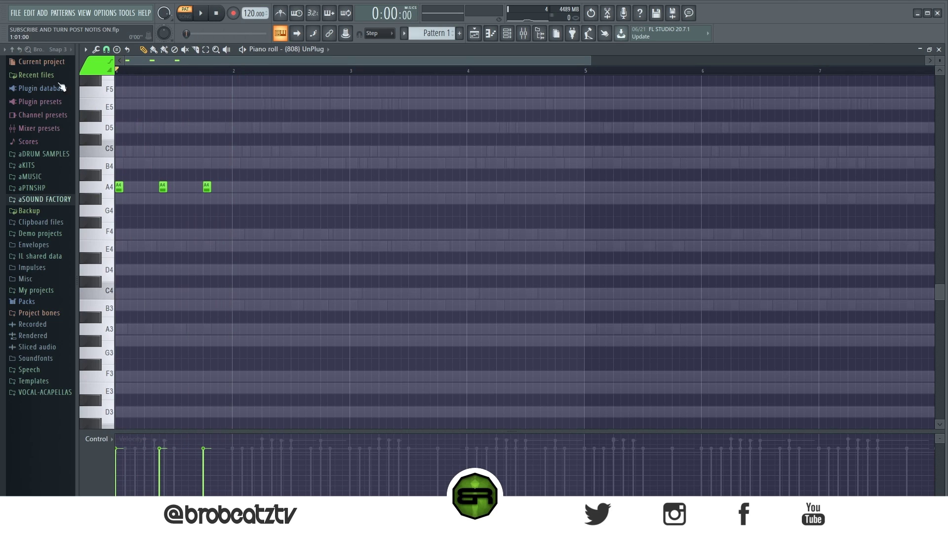
# Try copying the three A4 notes onward from bar 2, and clear the 808 test notes.
pyautogui.hotkey('ctrl', 'a')
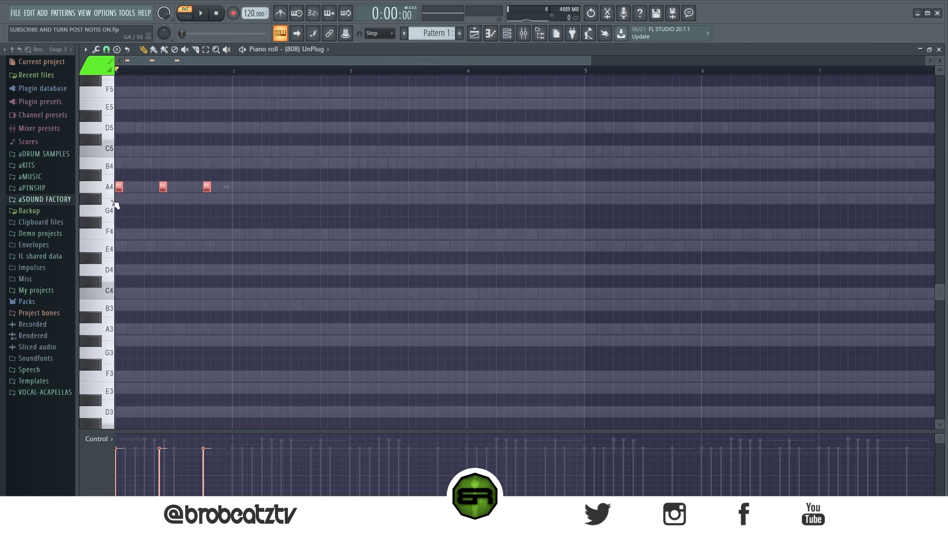
pyautogui.hotkey('ctrl', 'a')
pyautogui.moveTo(122, 191); pyautogui.dragTo(265, 191)
pyautogui.click(347, 216)
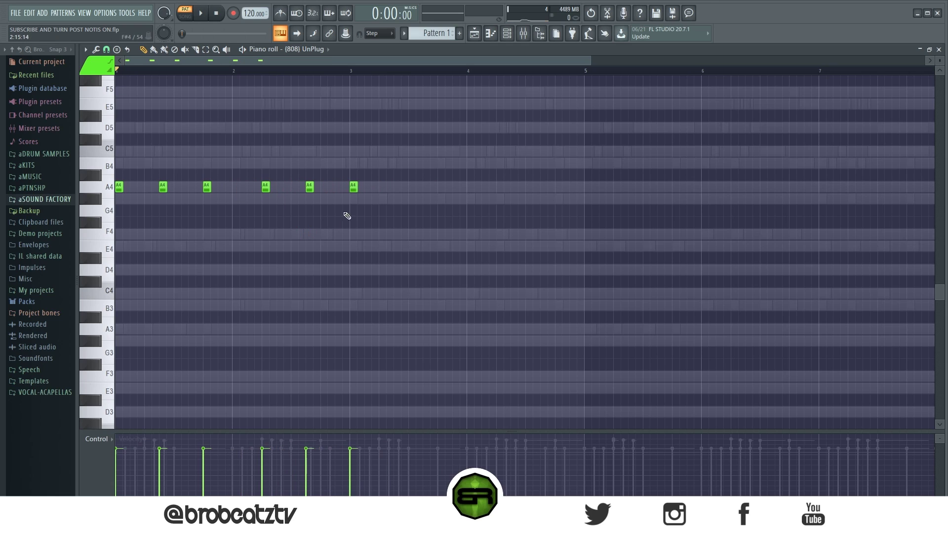
pyautogui.click(338, 188)
pyautogui.hotkey('ctrl', 'a')
pyautogui.moveTo(118, 186); pyautogui.dragTo(349, 221)
pyautogui.keyDown('ctrl'); pyautogui.click(348, 222); pyautogui.keyUp('ctrl')
pyautogui.moveTo(613, 158); pyautogui.dragTo(182, 222)
pyautogui.press('Delete')
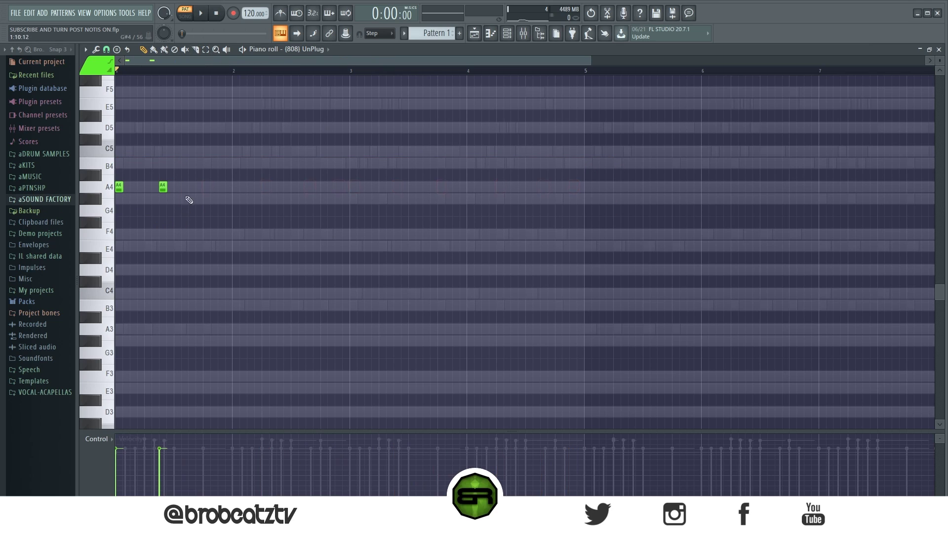
pyautogui.press('F6')
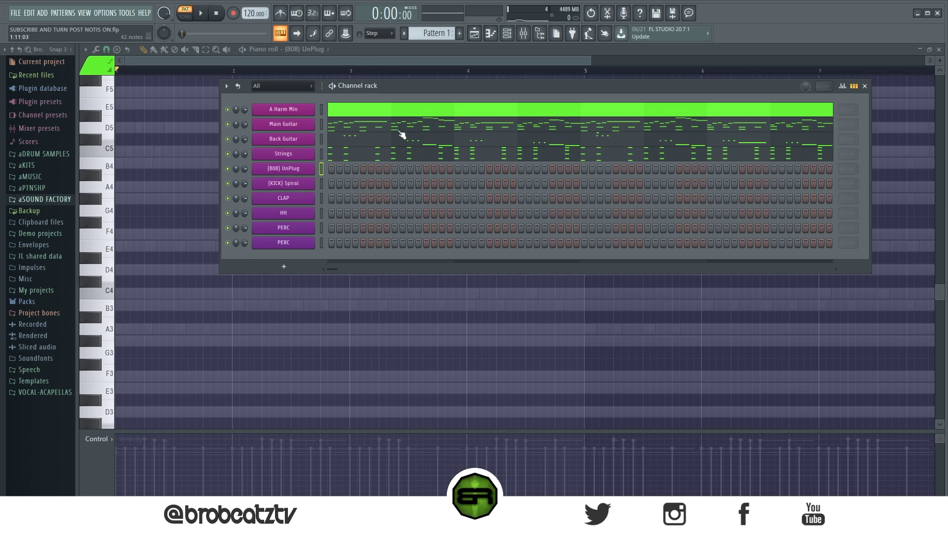
# Try three B3 notes in the second half of bar 1 on the HH channel with 1/3 beat snap, and audition them.
pyautogui.rightClick(299, 218)
pyautogui.click(346, 213)
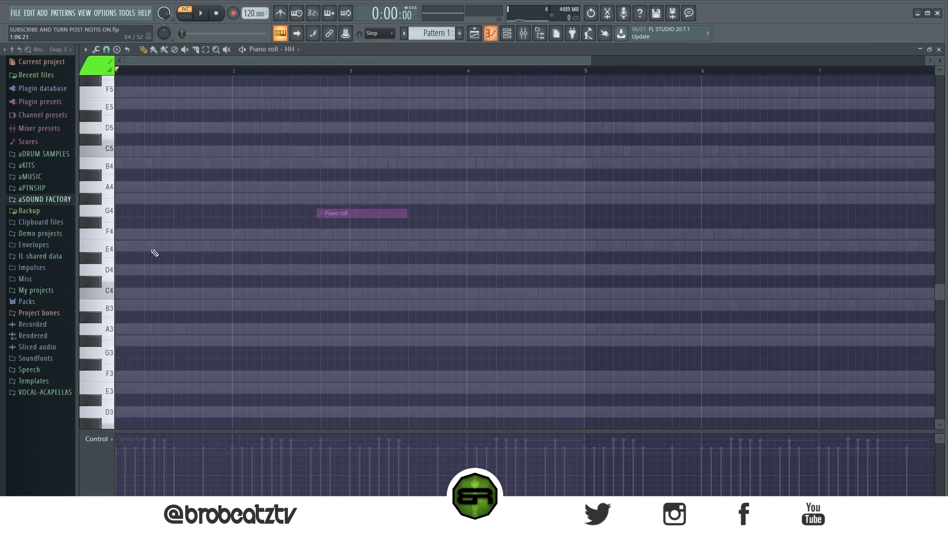
pyautogui.click(106, 49)
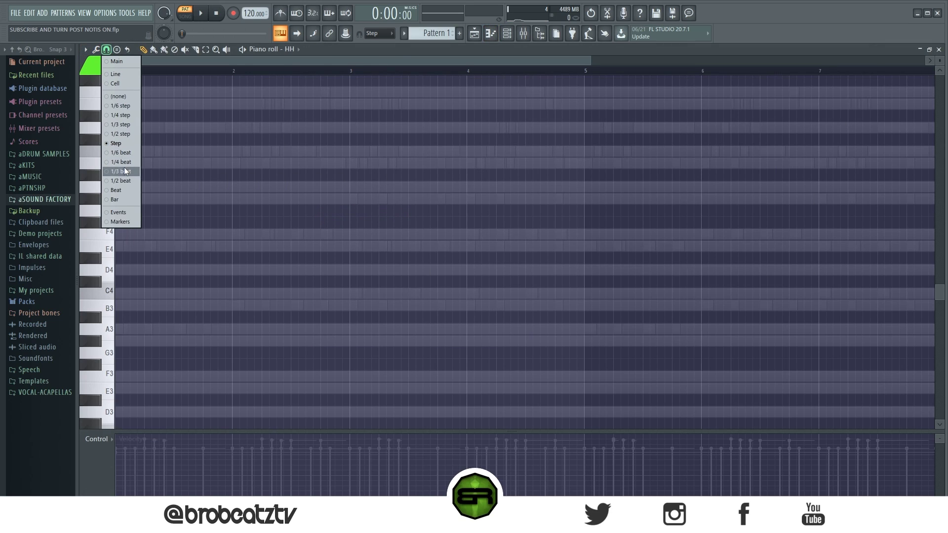
pyautogui.click(124, 171)
pyautogui.click(176, 305)
pyautogui.click(196, 305)
pyautogui.click(213, 305)
pyautogui.press('space')
pyautogui.press('space')
# Try D4 hi-hat notes at the start of bar 2 with 1/4 beat snap, and remove them.
pyautogui.click(107, 50)
pyautogui.click(120, 160)
pyautogui.click(236, 269)
pyautogui.click(246, 270)
pyautogui.rightClick(245, 270)
pyautogui.rightClick(236, 270)
pyautogui.click(507, 35)
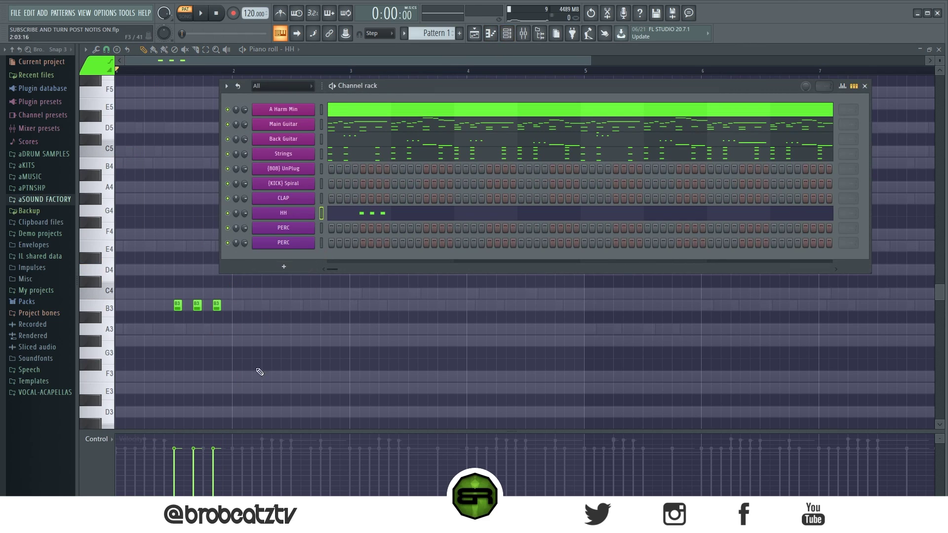
# Try chopping a D4 hi-hat note at the start of bar 3 with the default chopper pattern, and delete all HH notes.
pyautogui.rightClick(260, 372)
pyautogui.click(357, 271)
pyautogui.moveTo(359, 272); pyautogui.dragTo(354, 271)
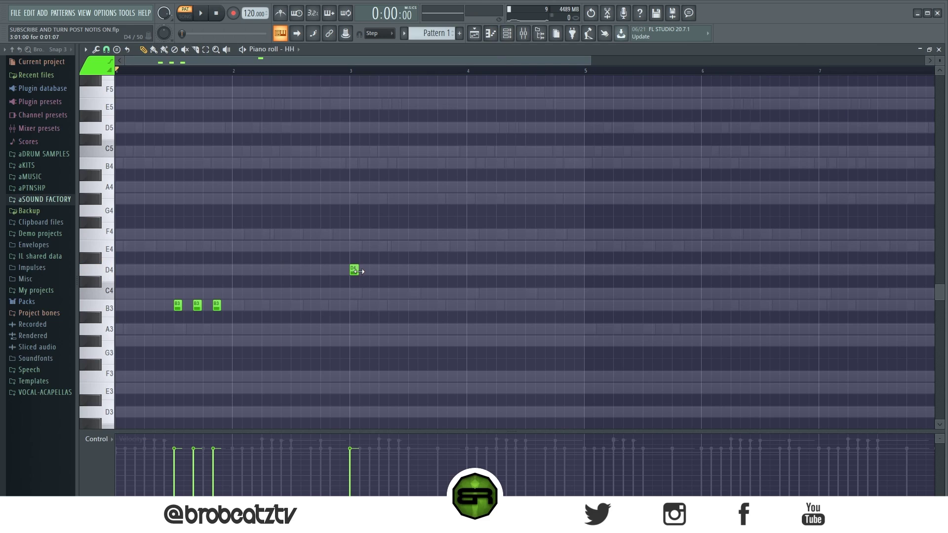
pyautogui.keyDown('ctrl'); pyautogui.click(374, 271); pyautogui.keyUp('ctrl')
pyautogui.hotkey('alt', 'u')
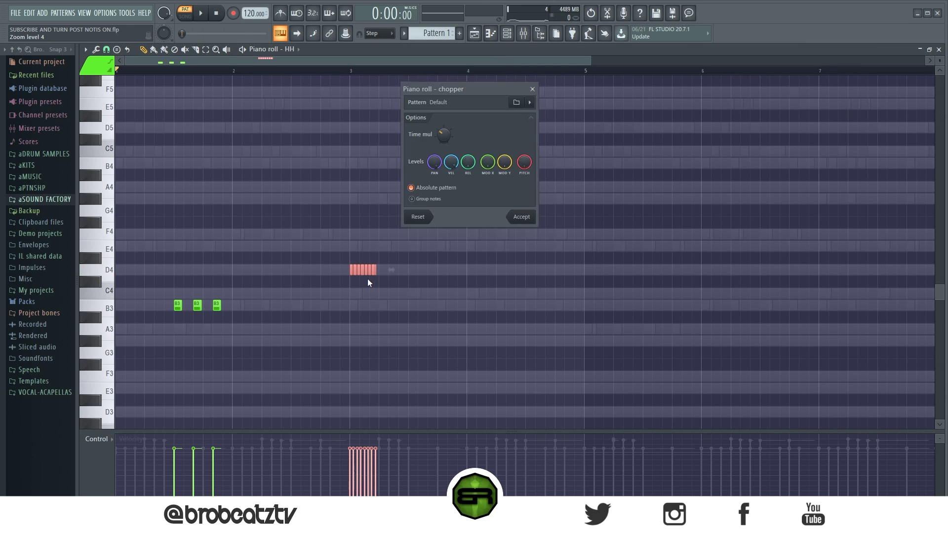
pyautogui.click(521, 217)
pyautogui.moveTo(457, 218); pyautogui.dragTo(92, 336)
pyautogui.press('Delete')
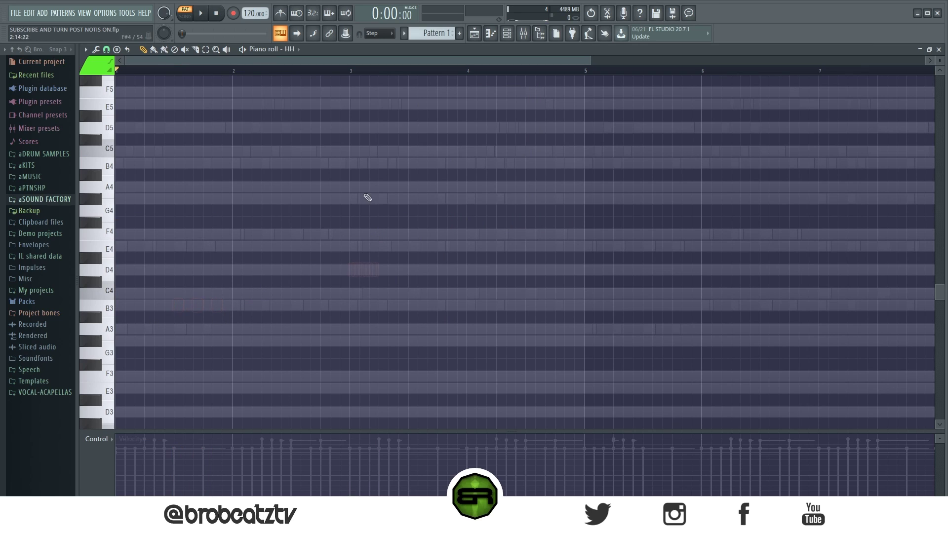
# Place A5 notes on beats 1 and 4 of bar 1 in the [808] UnPlug piano roll during playback.
pyautogui.click(507, 33)
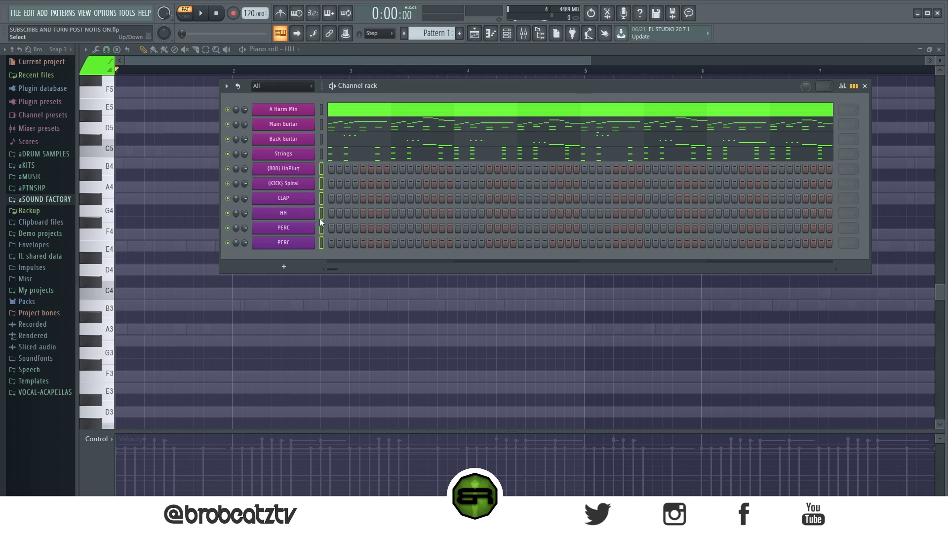
pyautogui.rightClick(313, 168)
pyautogui.click(339, 167)
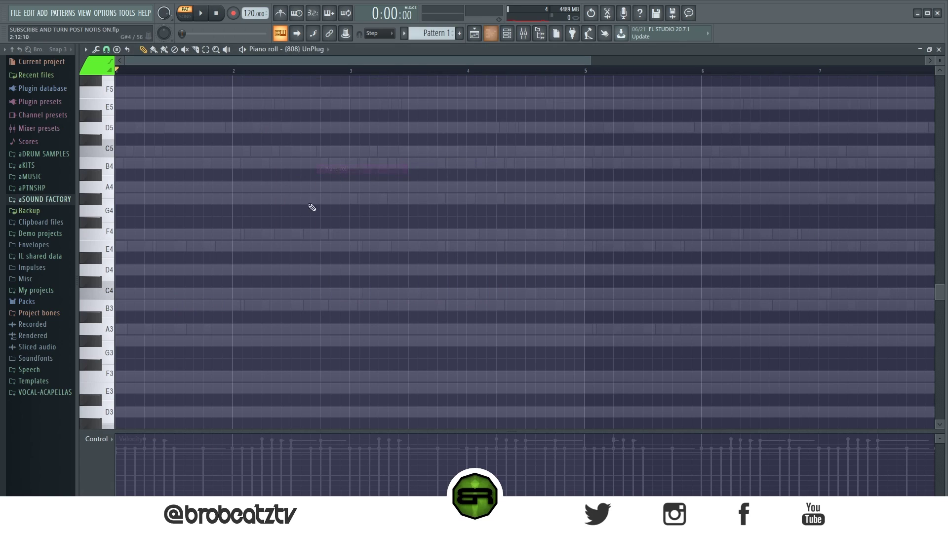
pyautogui.click(511, 37)
pyautogui.click(133, 174)
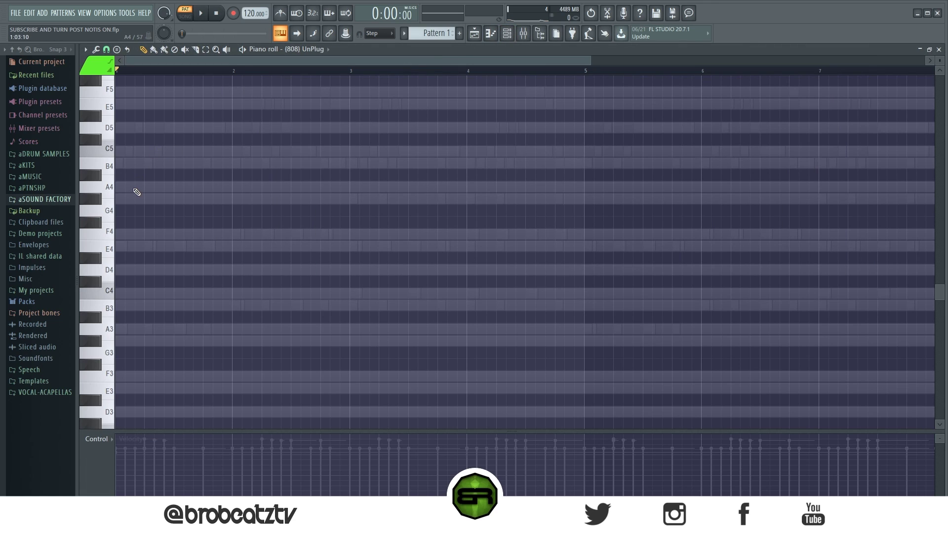
pyautogui.scroll(3, 136, 192)
pyautogui.press('space')
pyautogui.click(131, 116)
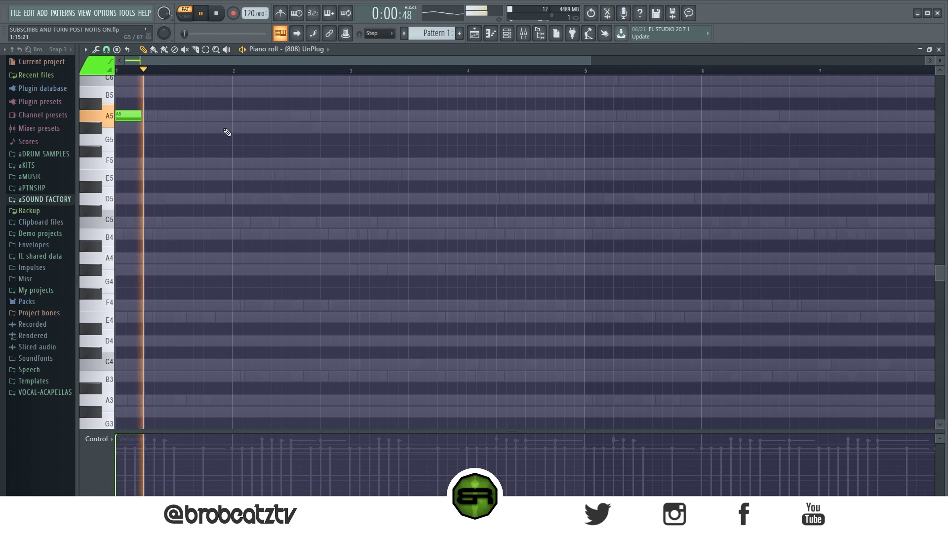
pyautogui.click(207, 116)
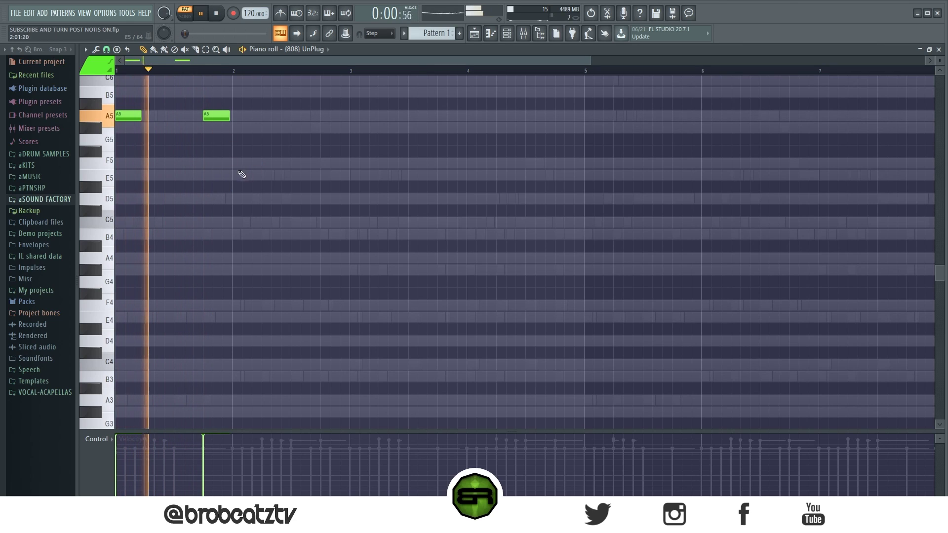
# Add a C5 note on beat 2 of bar 2 to the 808 line, auditioning its placement.
pyautogui.click(242, 222)
pyautogui.rightClick(256, 224)
pyautogui.click(270, 223)
pyautogui.press('space')
pyautogui.press('space')
pyautogui.rightClick(275, 222)
pyautogui.click(265, 221)
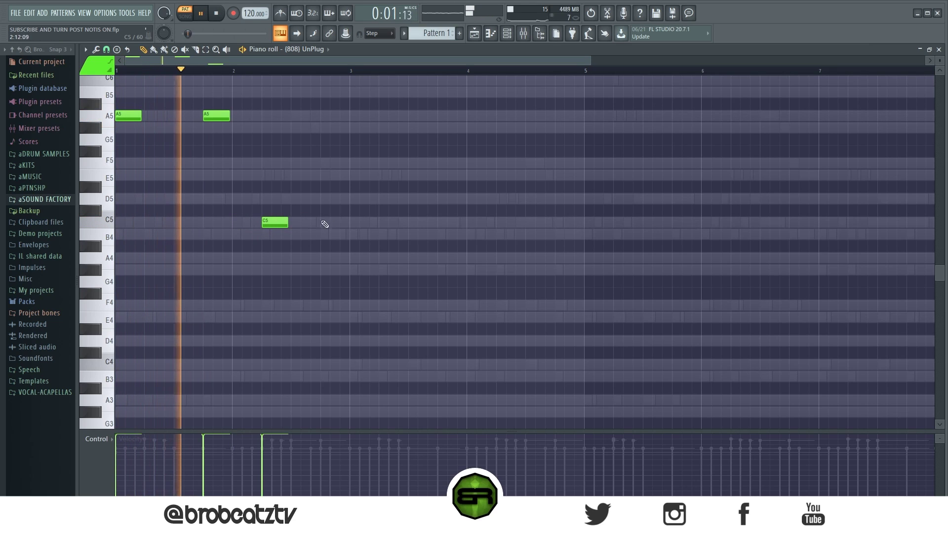
# Add three E5 notes, one and a half beats apart, from the start of bar 3, with snap set to Step.
pyautogui.click(353, 175)
pyautogui.press('space')
pyautogui.click(106, 49)
pyautogui.click(108, 142)
pyautogui.click(397, 176)
pyautogui.click(442, 177)
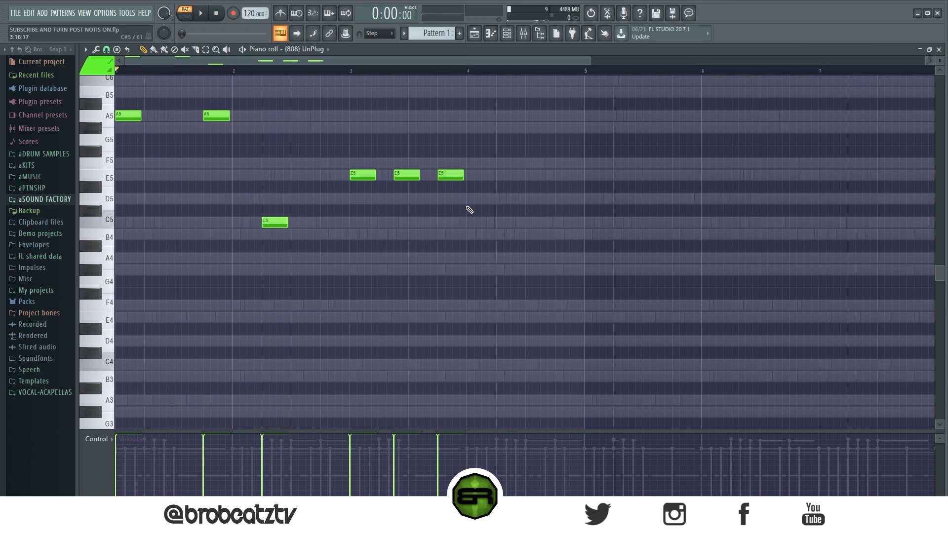
# Add a D5 note on beat 2 and a C5 note on beat 4 of bar 4, auditioning the 808 line.
pyautogui.moveTo(470, 162); pyautogui.dragTo(405, 192)
pyautogui.keyDown('ctrl'); pyautogui.click(435, 210); pyautogui.keyUp('ctrl')
pyautogui.press('space')
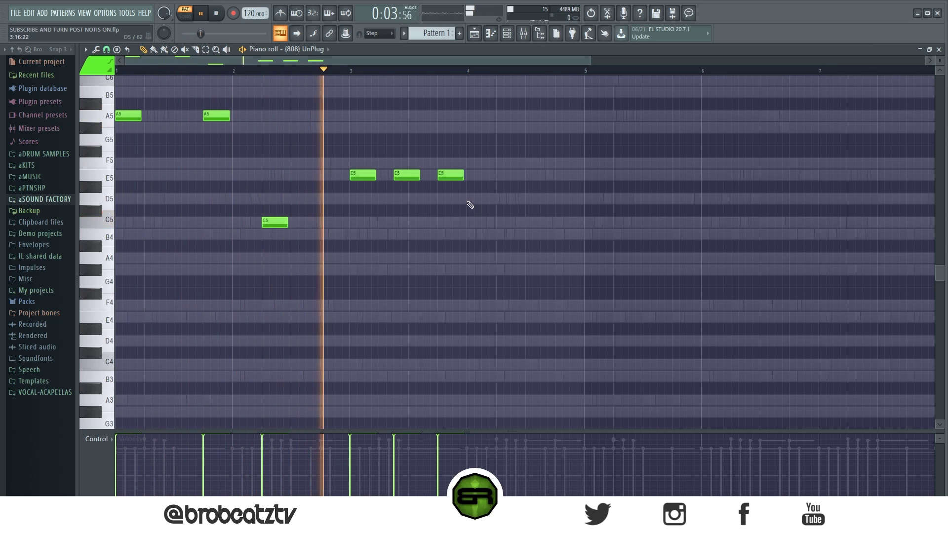
pyautogui.click(474, 202)
pyautogui.rightClick(487, 202)
pyautogui.click(502, 199)
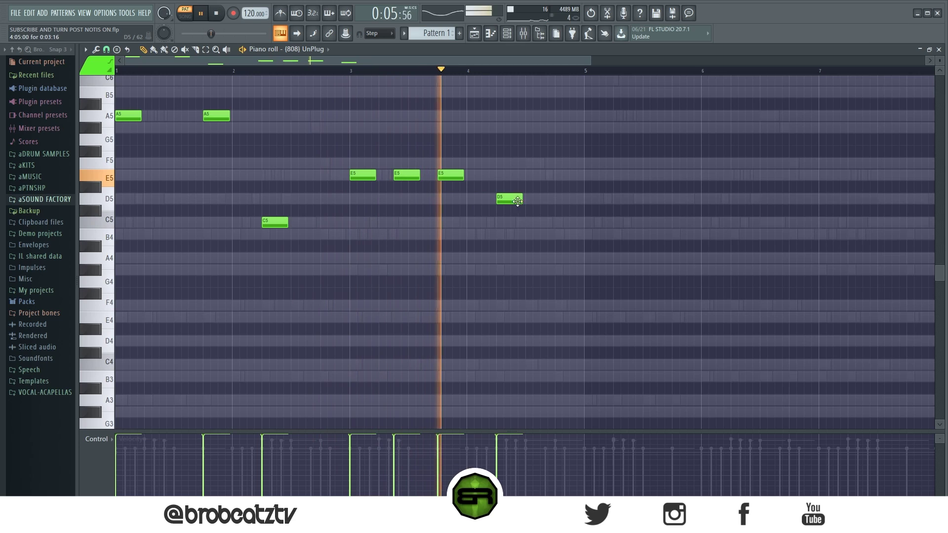
pyautogui.press('space')
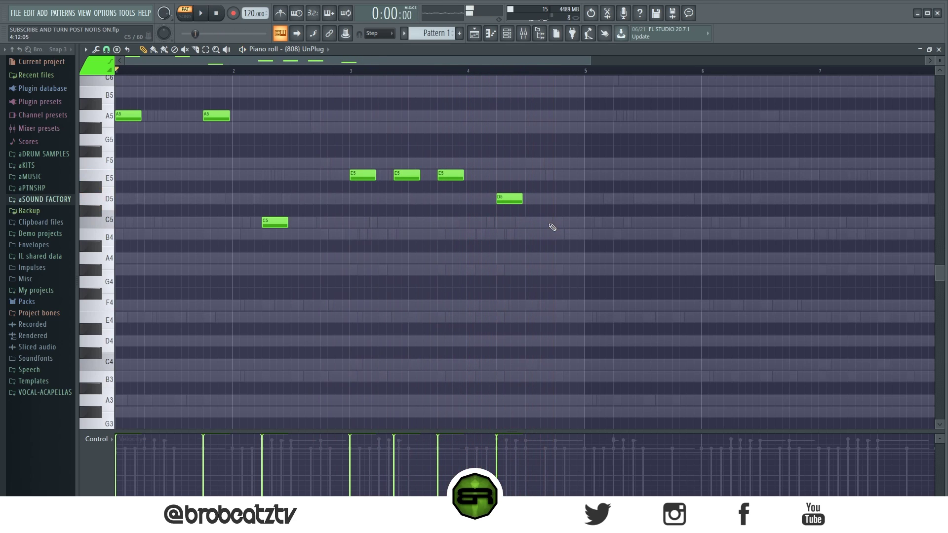
pyautogui.moveTo(543, 223); pyautogui.dragTo(562, 222)
pyautogui.press('space')
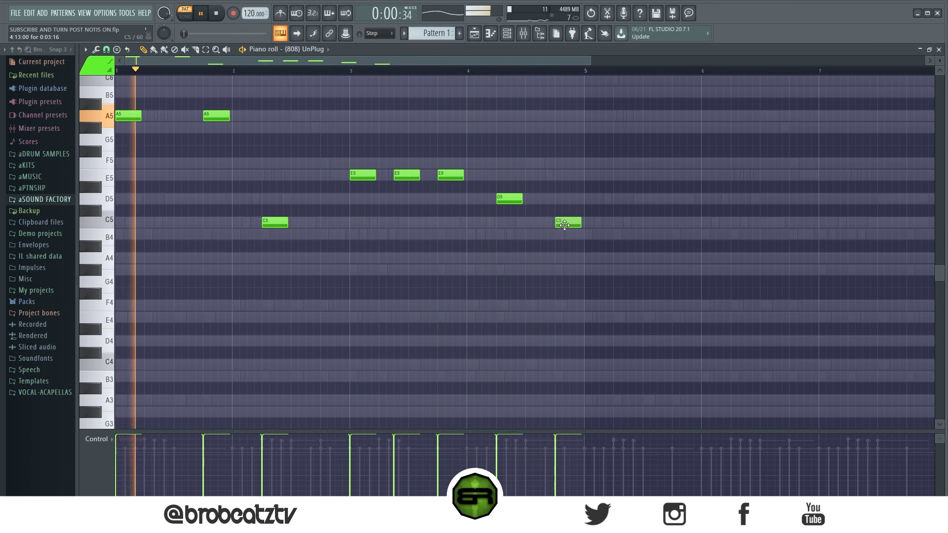
# Repeat the four-bar 808 line in bars 5 to 8, with a single A4 replacing the two A5 notes in bar 5.
pyautogui.hotkey('ctrl', 'a')
pyautogui.keyDown('shift'); pyautogui.moveTo(132, 118); pyautogui.dragTo(726, 133); pyautogui.keyUp('shift')
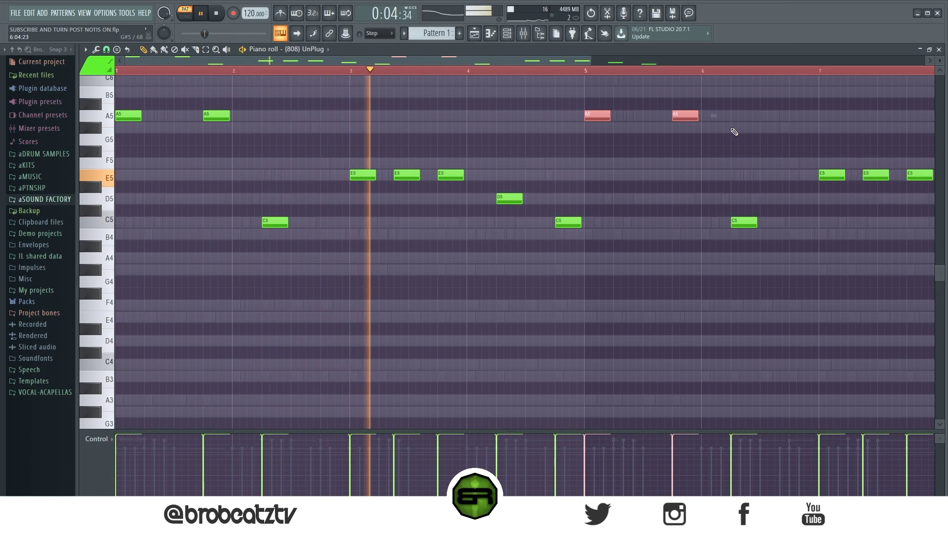
pyautogui.hotkey('ctrl', 'Down')
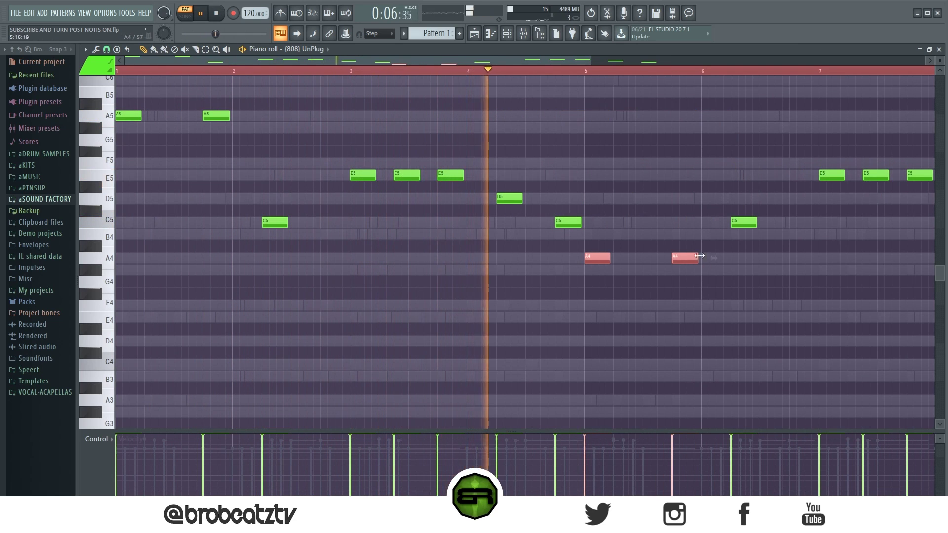
pyautogui.rightClick(695, 257)
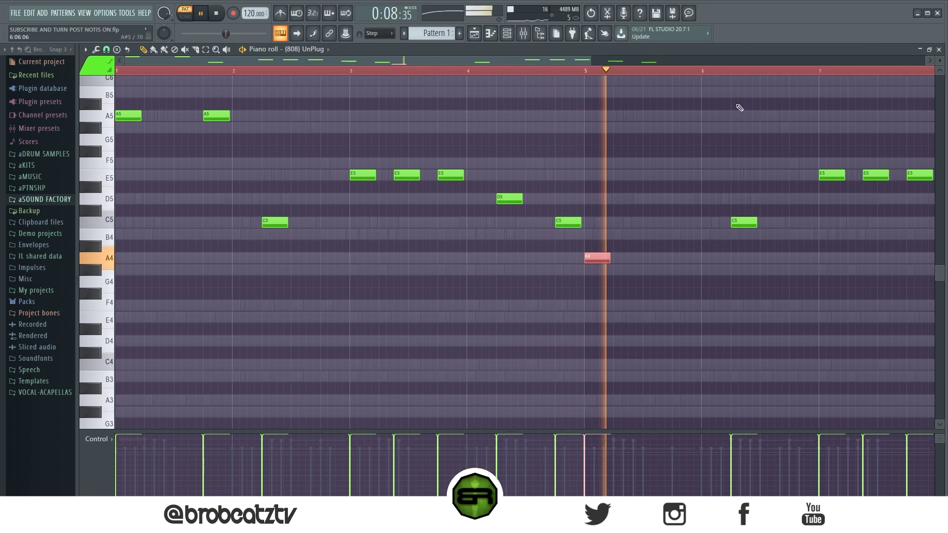
# In bar 8, raise the D5 note to F5 and replace the final C5 with an earlier E5.
pyautogui.moveTo(557, 66); pyautogui.dragTo(696, 79)
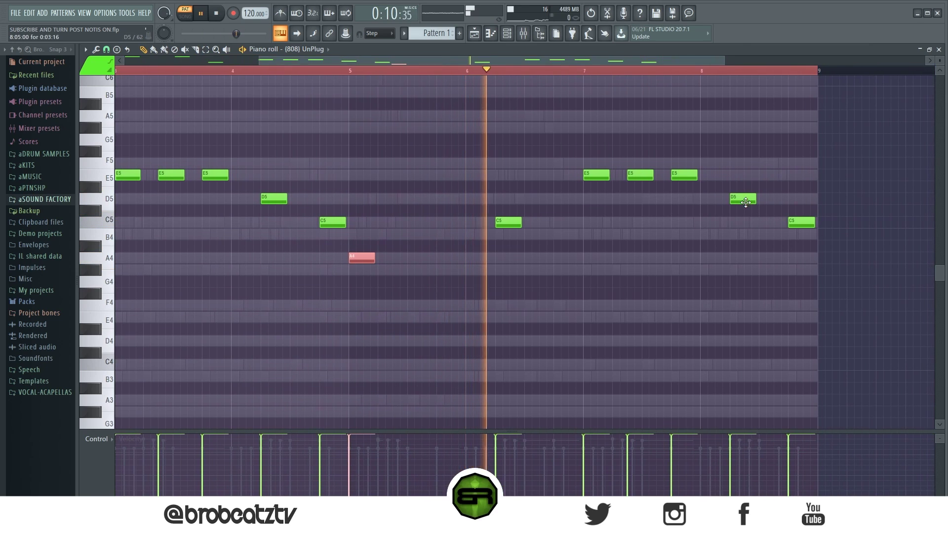
pyautogui.click(736, 163)
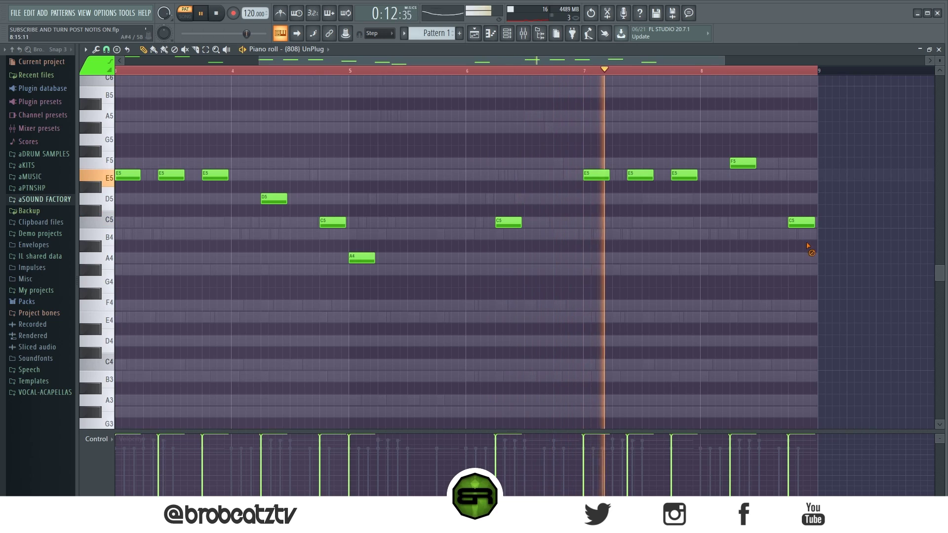
pyautogui.rightClick(801, 222)
pyautogui.click(779, 177)
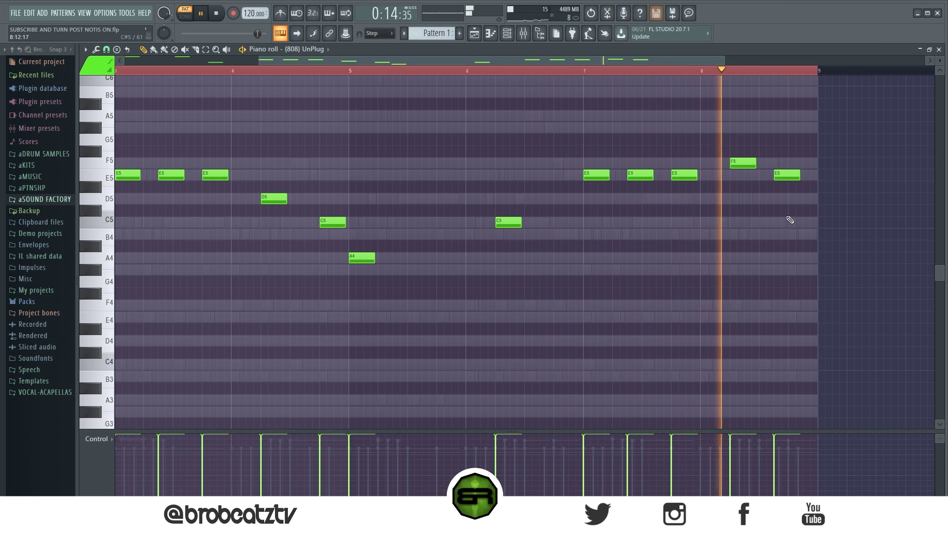
pyautogui.press('space')
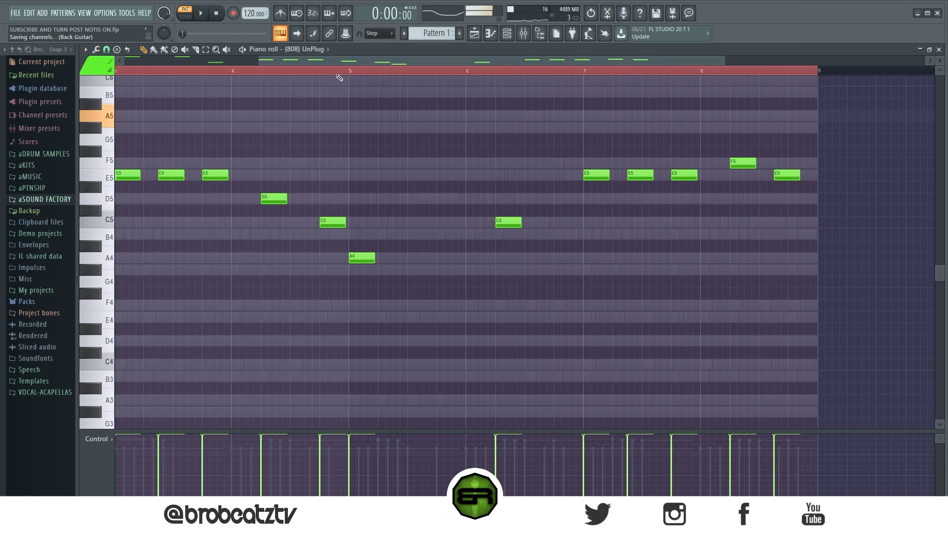
pyautogui.moveTo(323, 60); pyautogui.dragTo(144, 63)
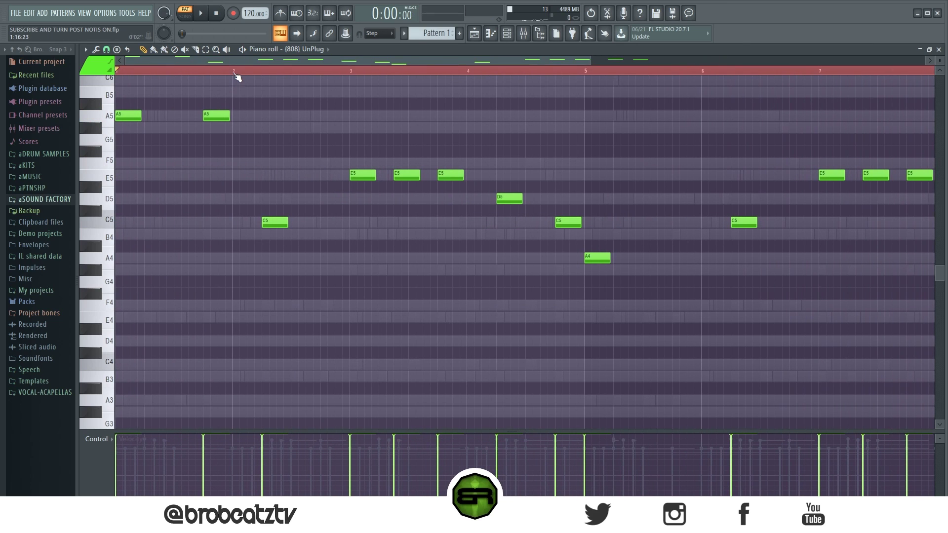
# Switch to Pattern 2 and open the HH channel's piano roll to examine its hi-hat pattern.
pyautogui.scroll(-2, 240, 75)
pyautogui.scroll(1, 317, 74)
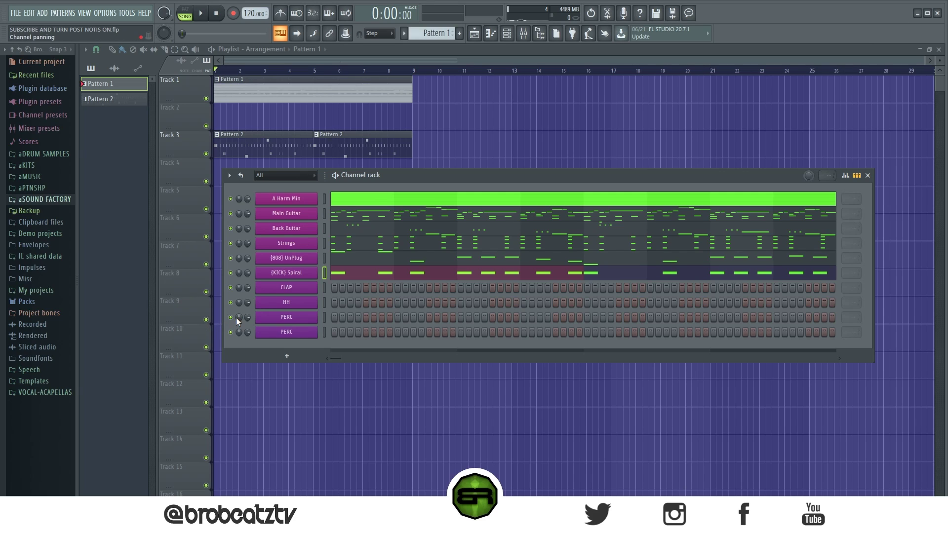
pyautogui.scroll(1, 426, 35)
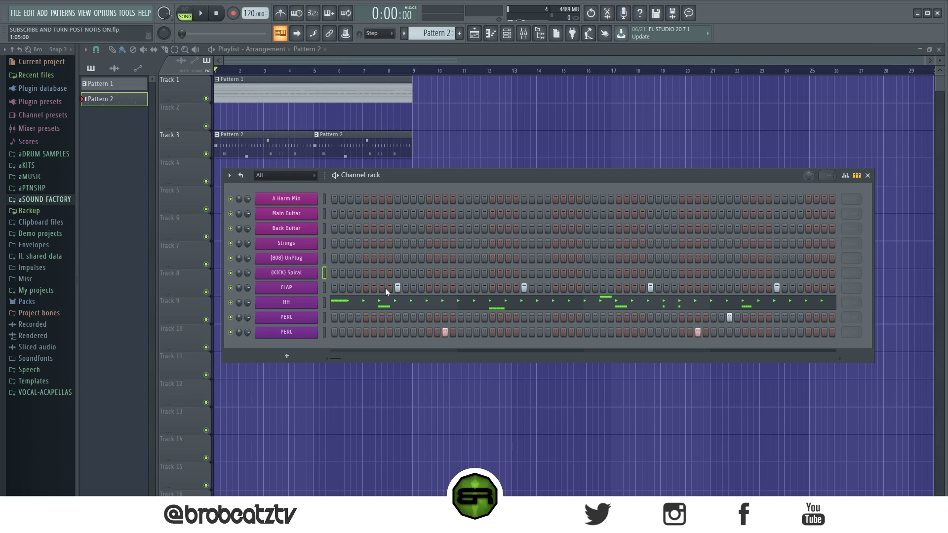
pyautogui.click(682, 303)
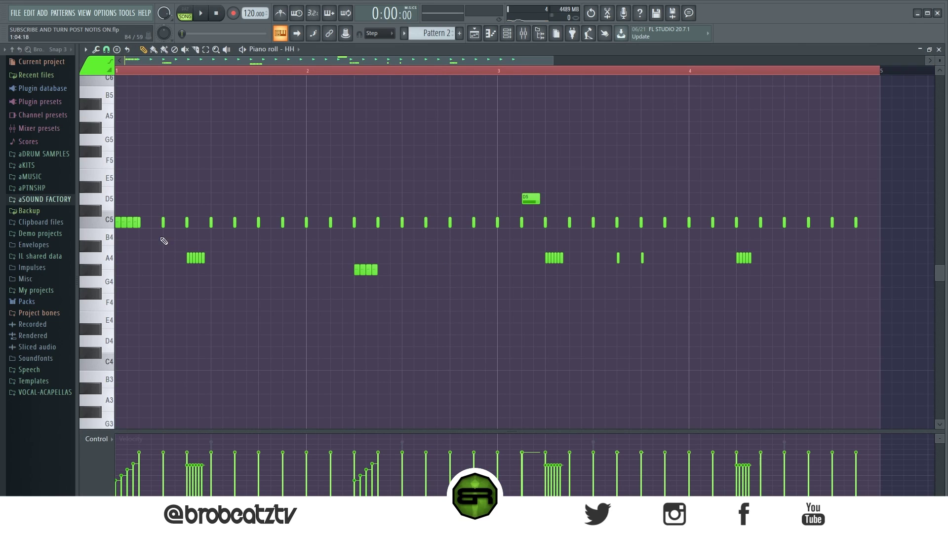
# Set the snap to 1/3 beat and add three E4 hi-hat notes from beat 3 of bar 1, spaced two-thirds of a beat apart.
pyautogui.moveTo(163, 248); pyautogui.dragTo(395, 277)
pyautogui.keyDown('ctrl'); pyautogui.click(469, 290); pyautogui.keyUp('ctrl')
pyautogui.click(109, 49)
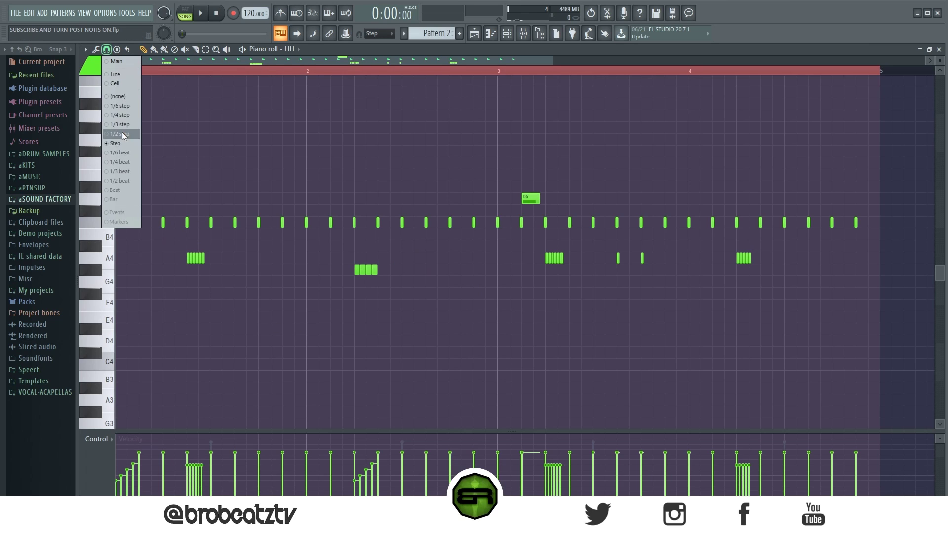
pyautogui.click(124, 168)
pyautogui.click(213, 317)
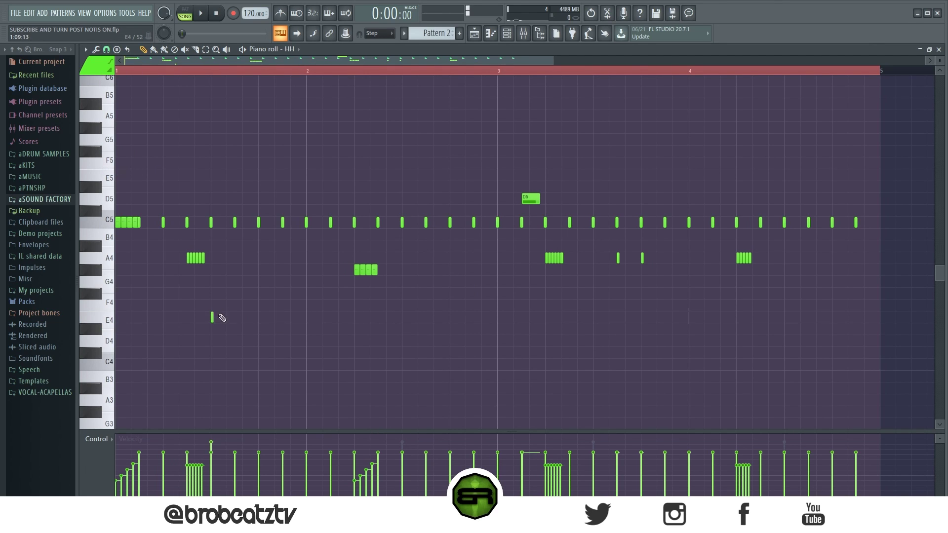
pyautogui.click(244, 317)
pyautogui.click(276, 318)
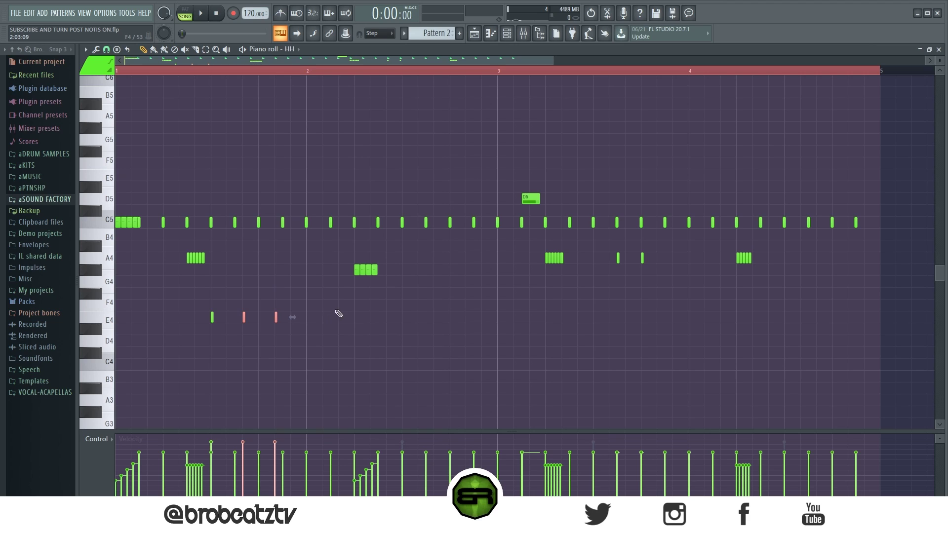
# Play the arrangement and mute the Main Guitar and Back Guitar channels to listen to the remaining parts.
pyautogui.press('space')
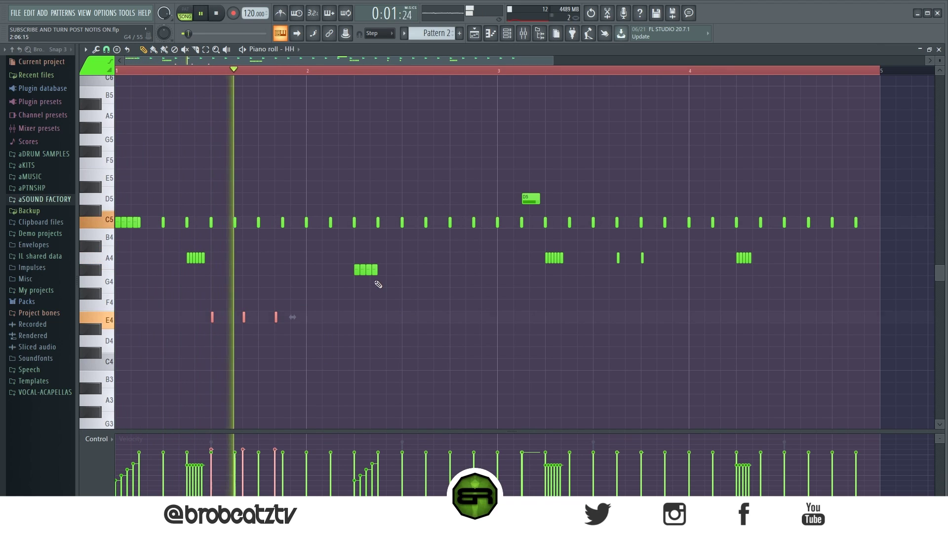
pyautogui.click(474, 35)
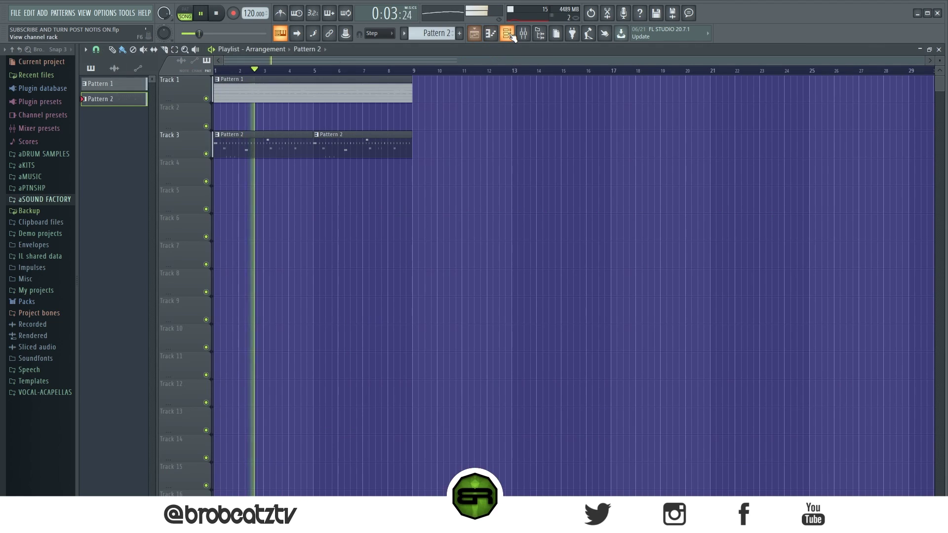
pyautogui.click(507, 34)
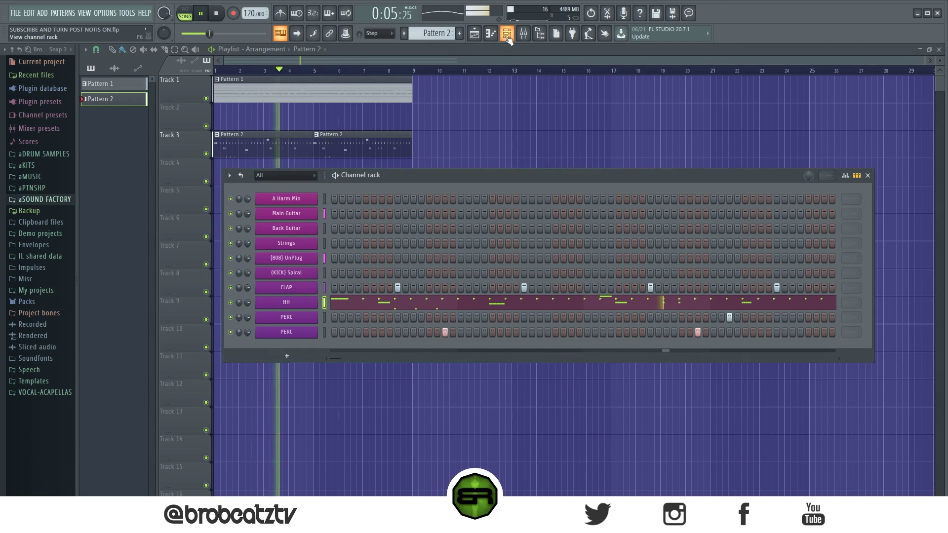
pyautogui.click(230, 213)
pyautogui.click(230, 228)
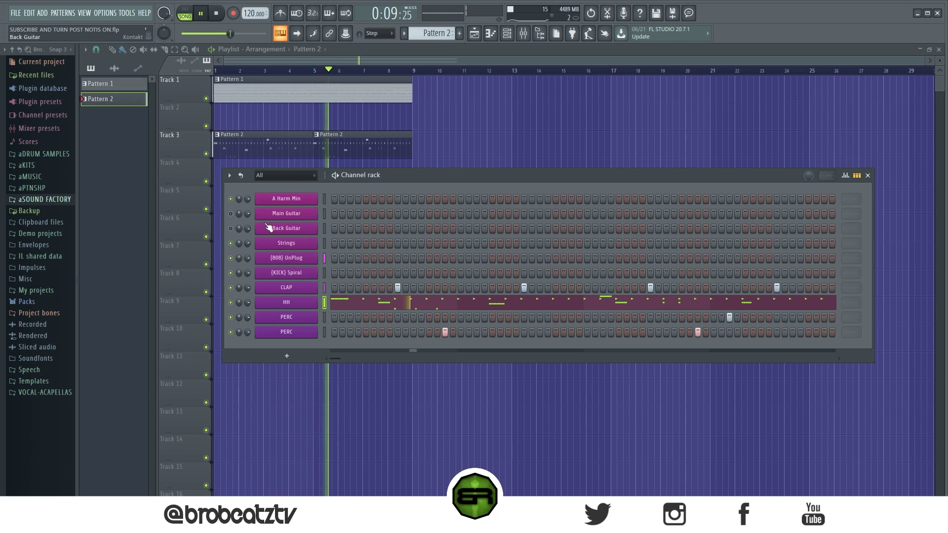
pyautogui.press('space')
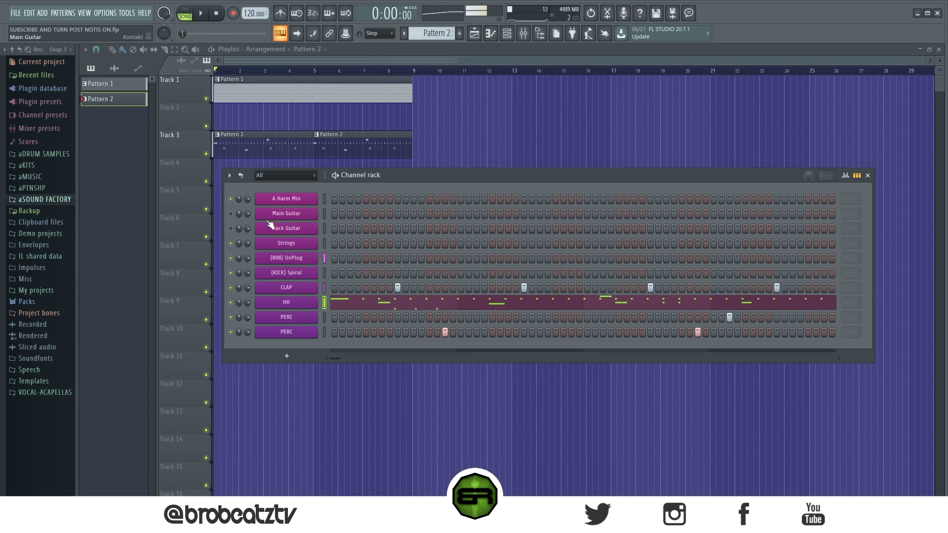
# Switch to Pattern 1, open the Strings channel's piano roll and audition its chord rhythm with the drums.
pyautogui.scroll(-1, 432, 34)
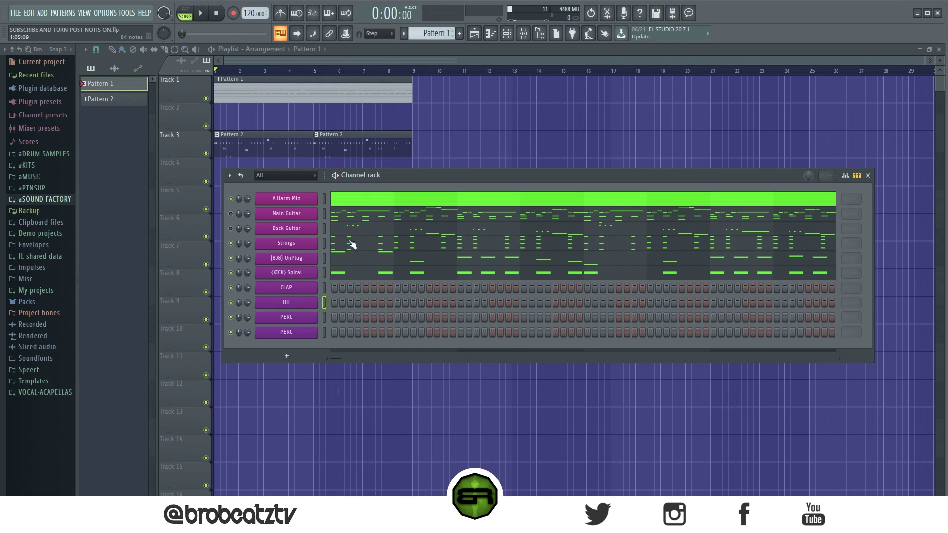
pyautogui.click(351, 244)
pyautogui.scroll(-2, 229, 236)
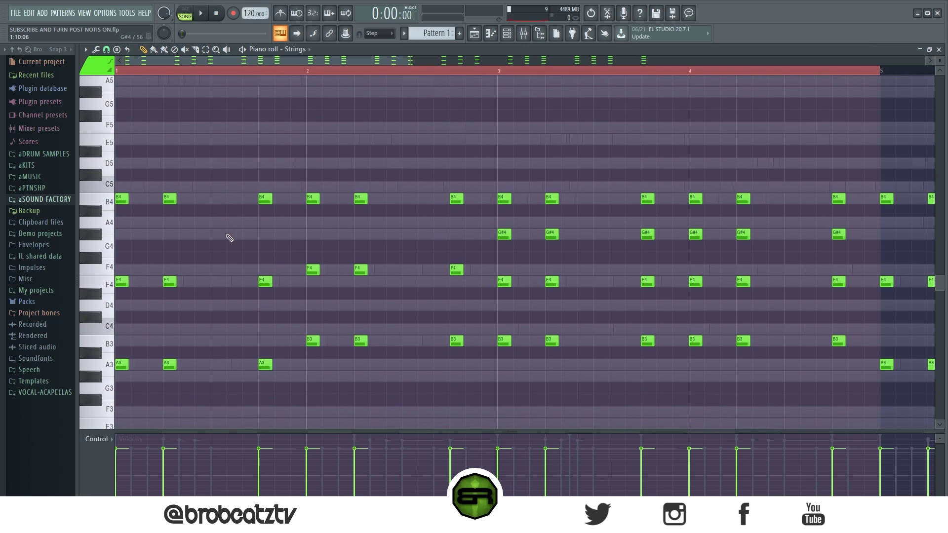
pyautogui.press('space')
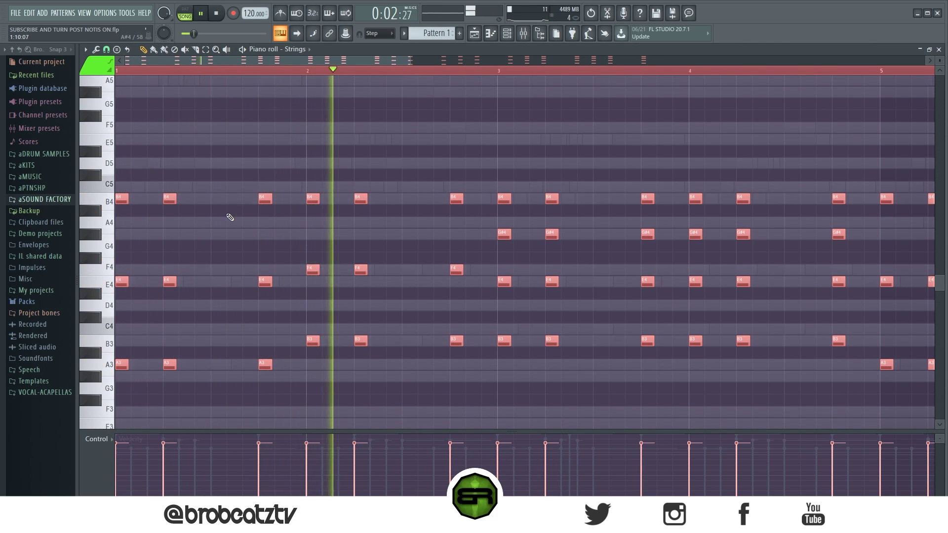
pyautogui.press('space')
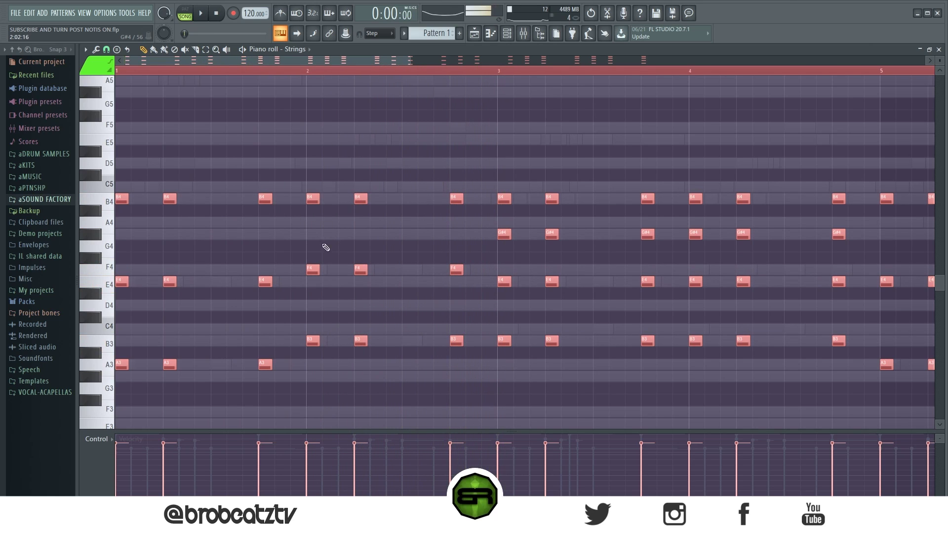
# Return to the channel rack over the playlist and unmute the Main Guitar channel.
pyautogui.click(479, 37)
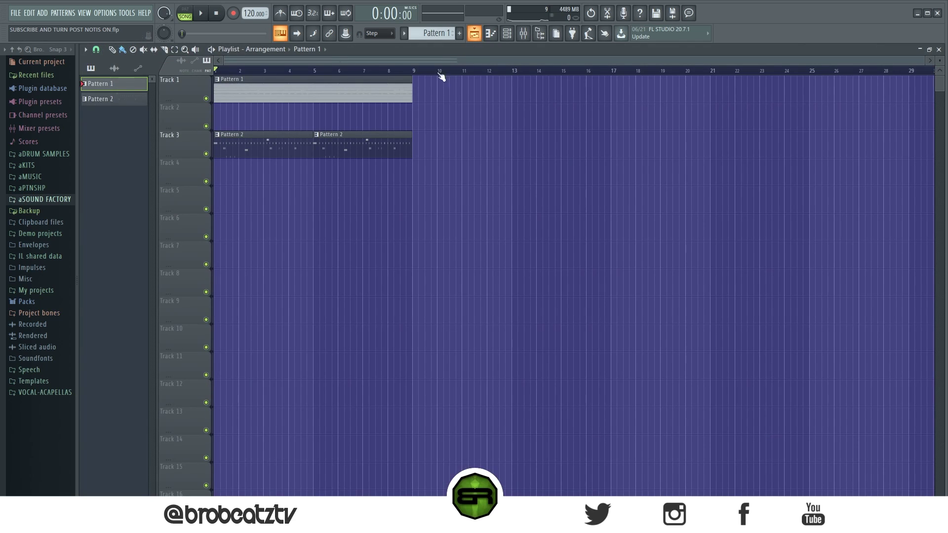
pyautogui.click(507, 33)
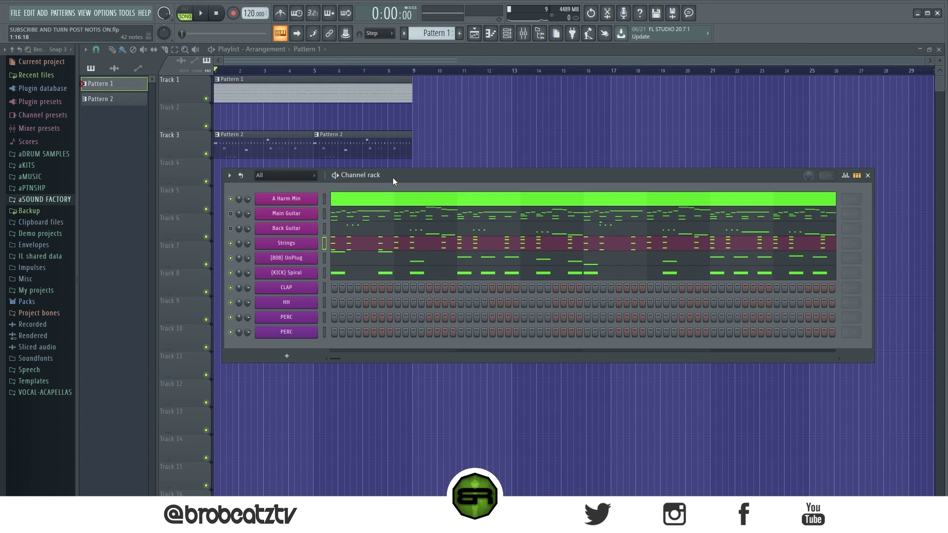
pyautogui.moveTo(392, 176); pyautogui.dragTo(389, 176)
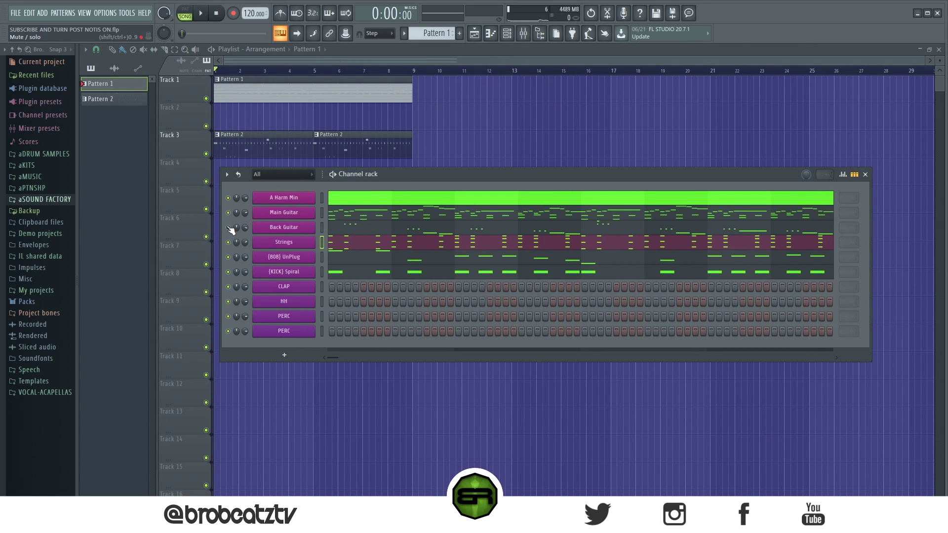